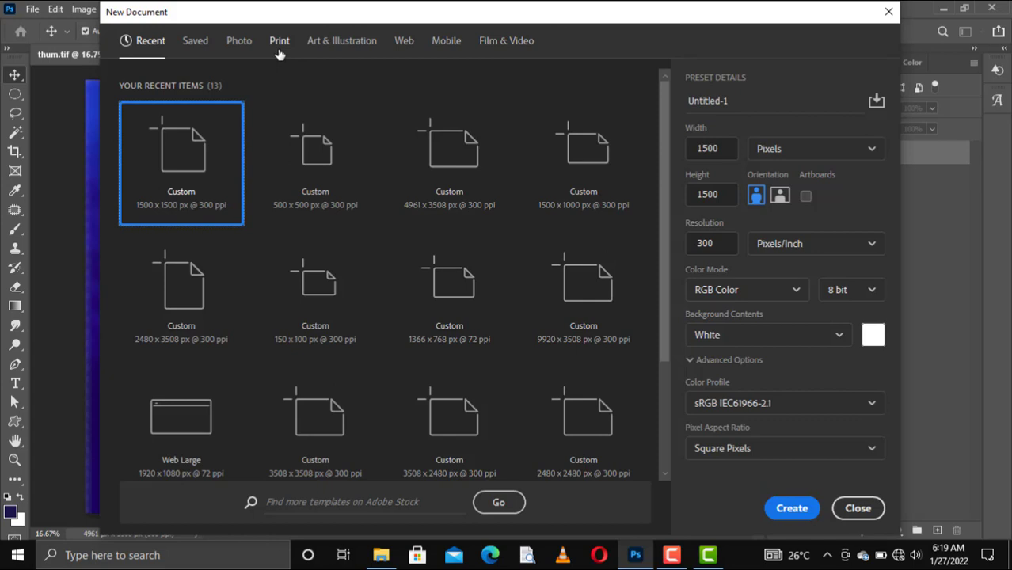
Choose the A5 print preset, switch units to pixels, and create the 1748 x 2480 px document
click(278, 40)
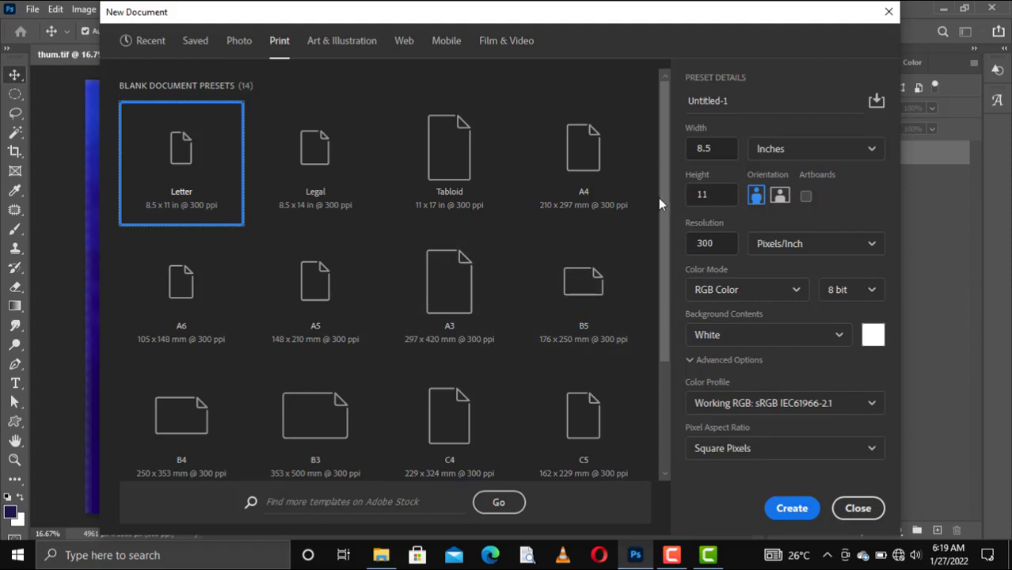
scroll(659, 232, down, 2)
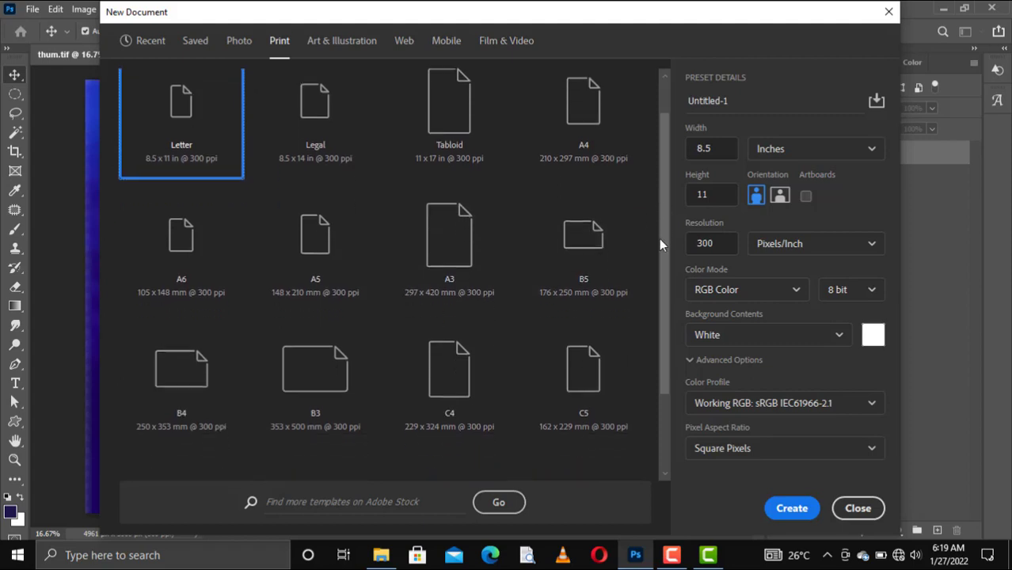
click(303, 260)
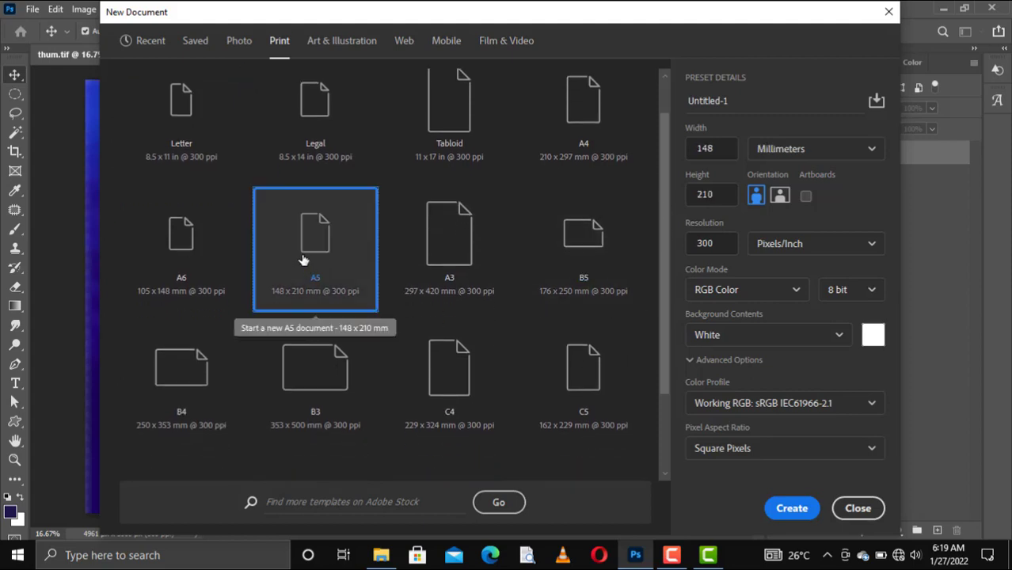
click(803, 155)
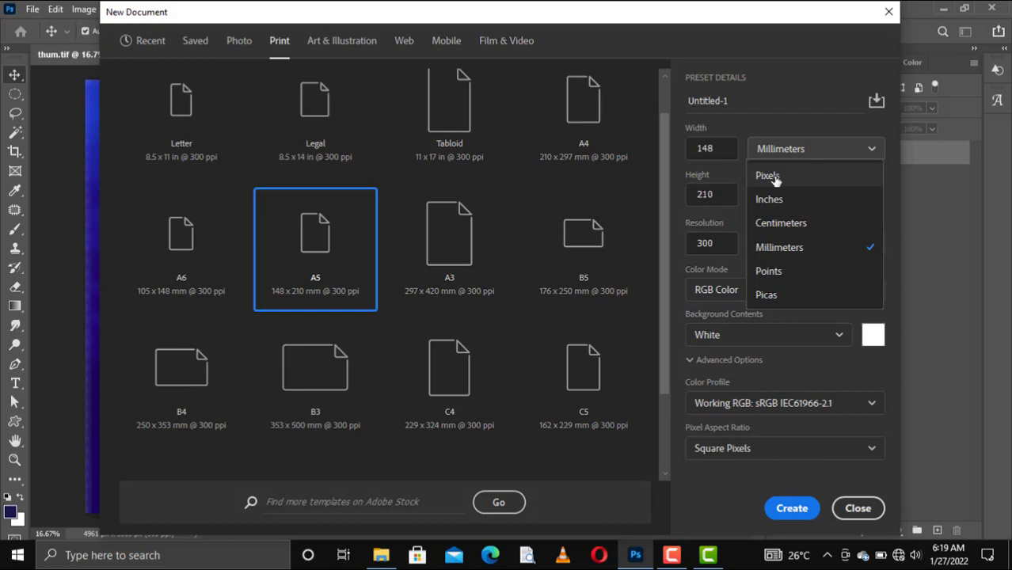
click(768, 176)
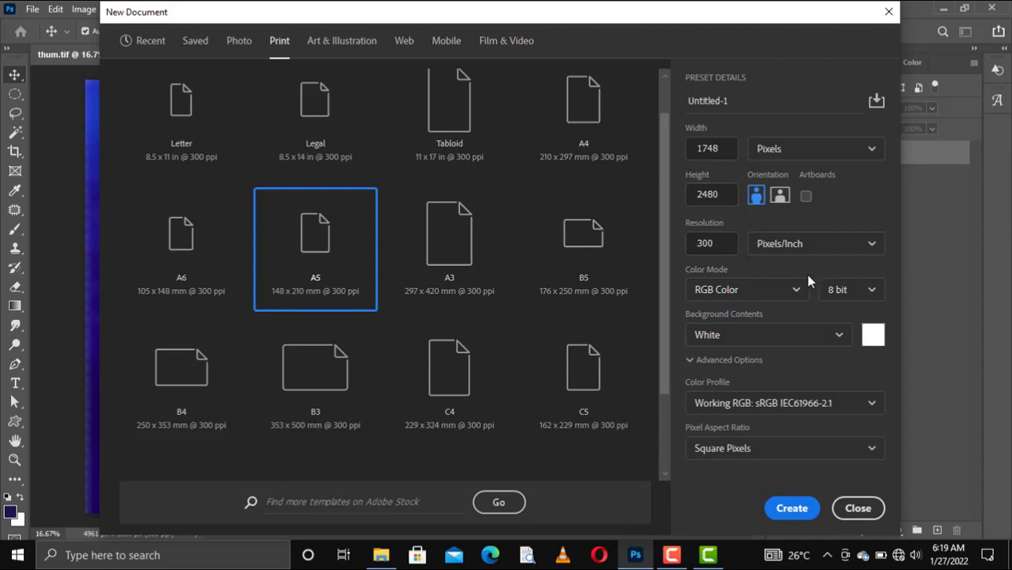
click(792, 508)
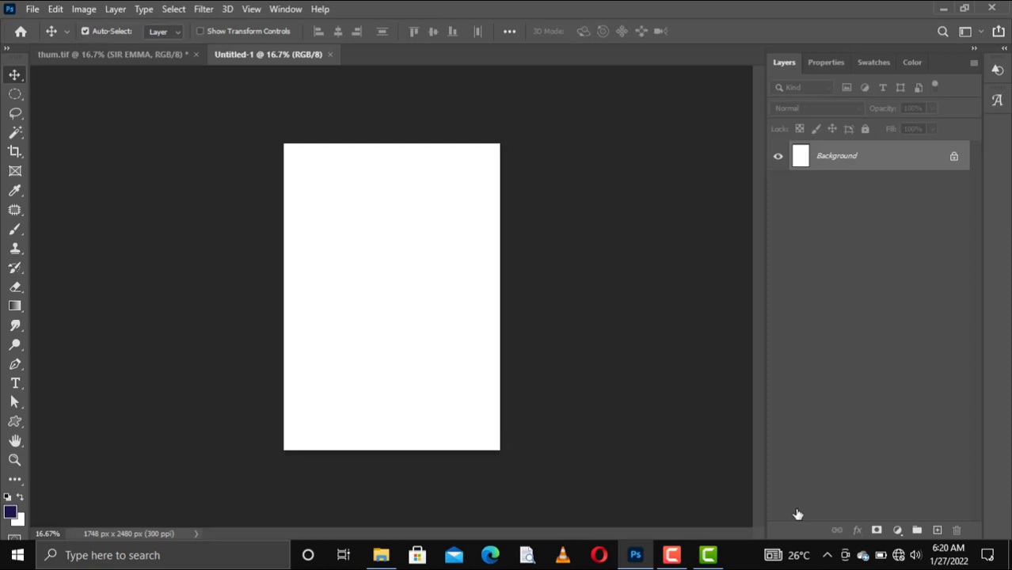
Place the 'save the date' image and stretch it to cover the page from top to bottom
click(381, 555)
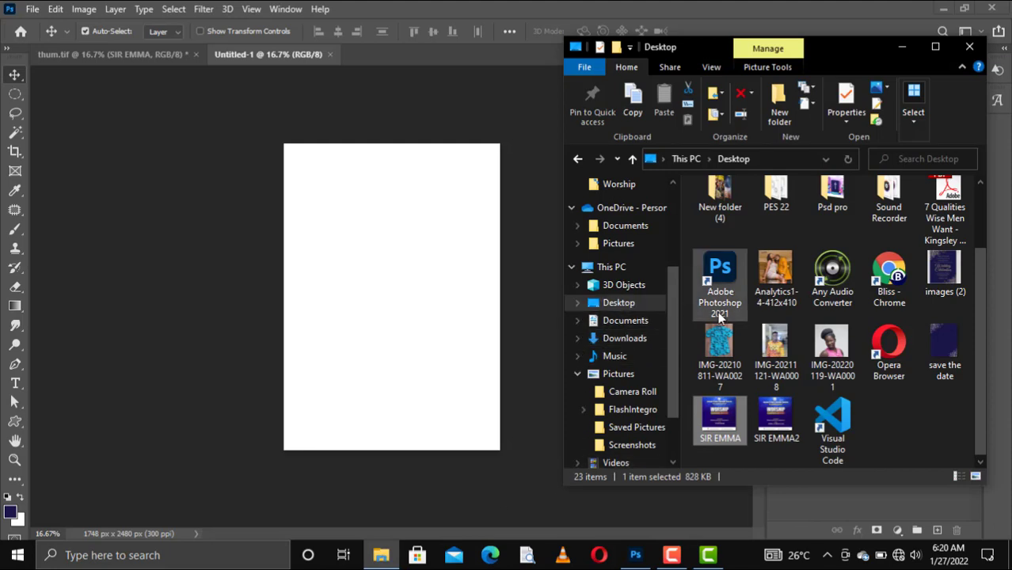
drag(944, 349, 465, 287)
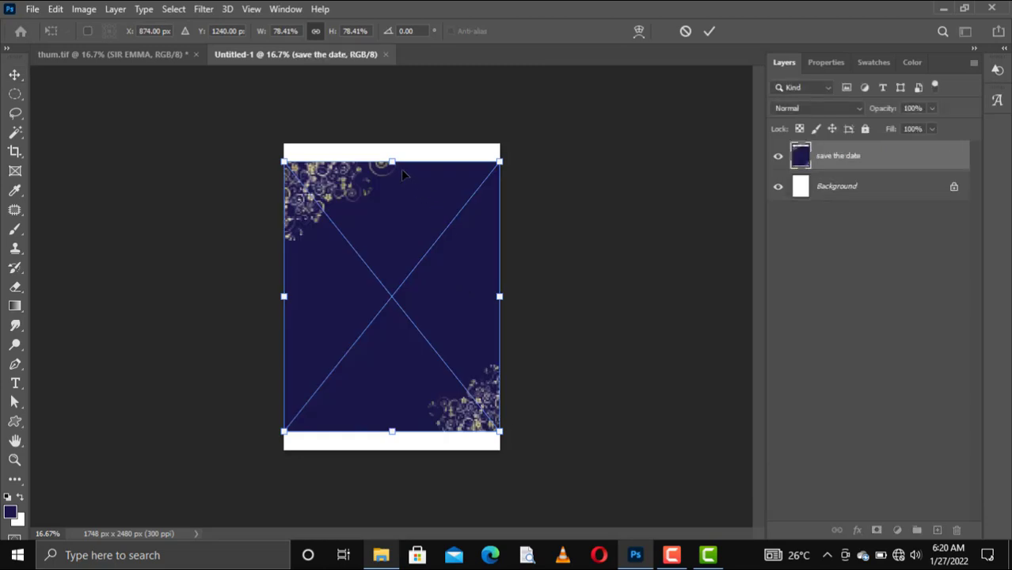
drag(391, 162, 391, 142)
drag(393, 433, 397, 441)
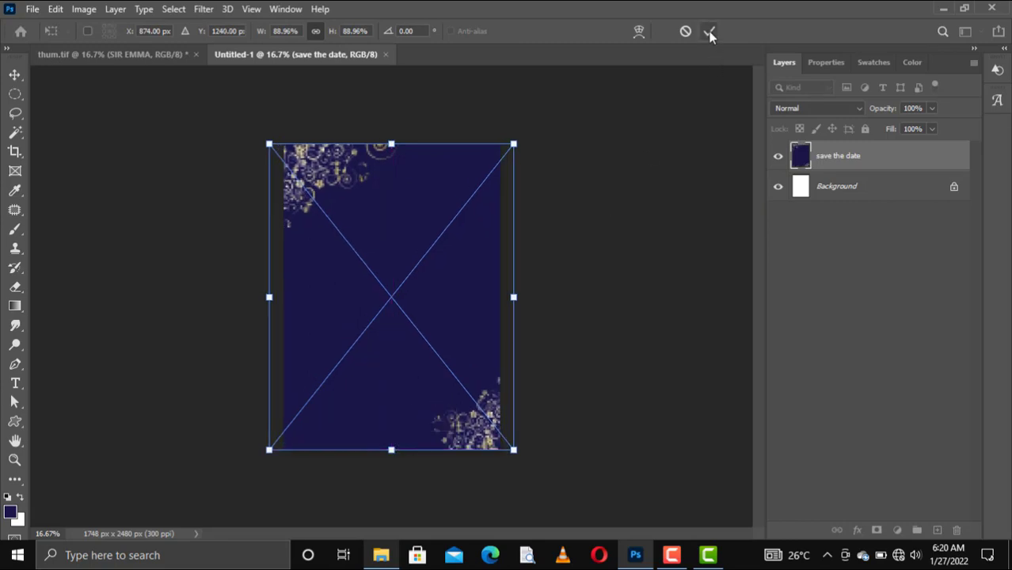
drag(449, 277, 445, 280)
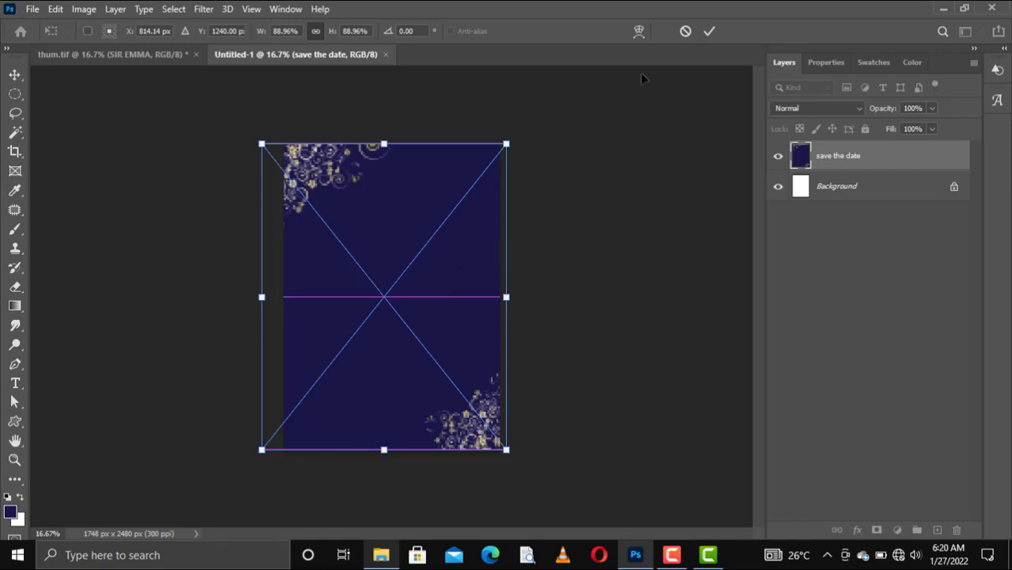
click(711, 30)
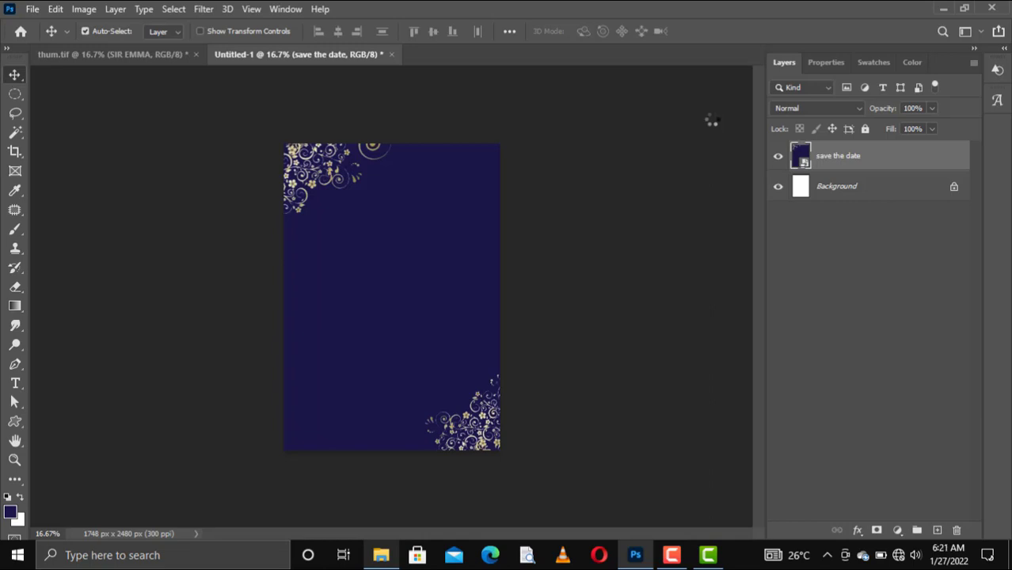
key(ctrl)
Fit the whole page in the window and select the Rectangle Tool
key(ctrl+0)
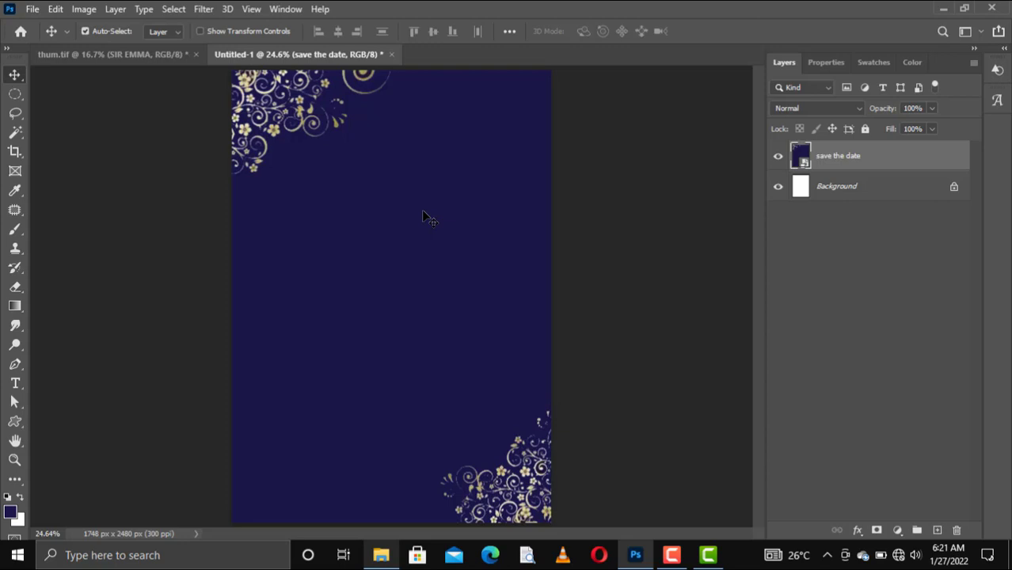
click(15, 422)
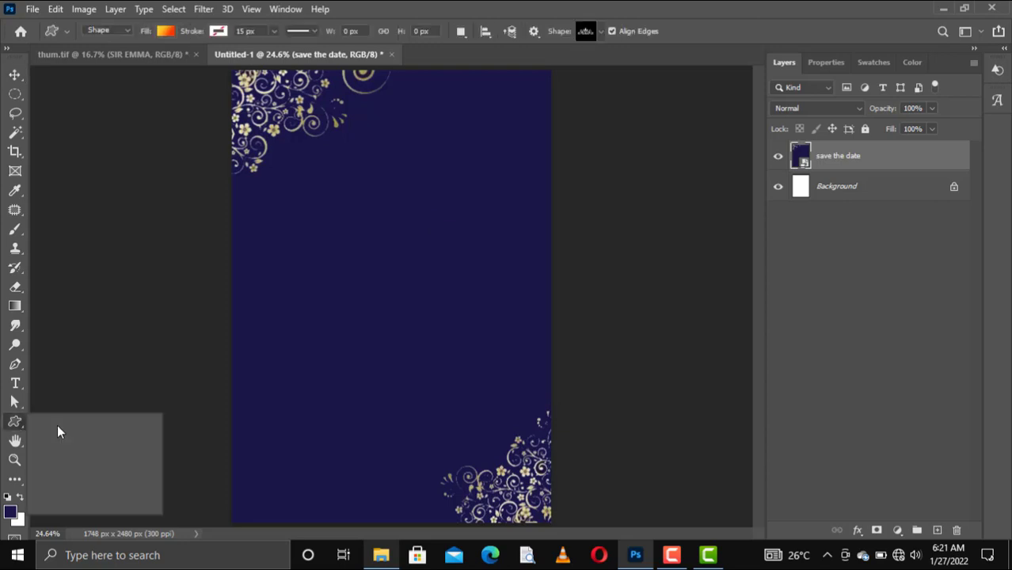
right_click(22, 420)
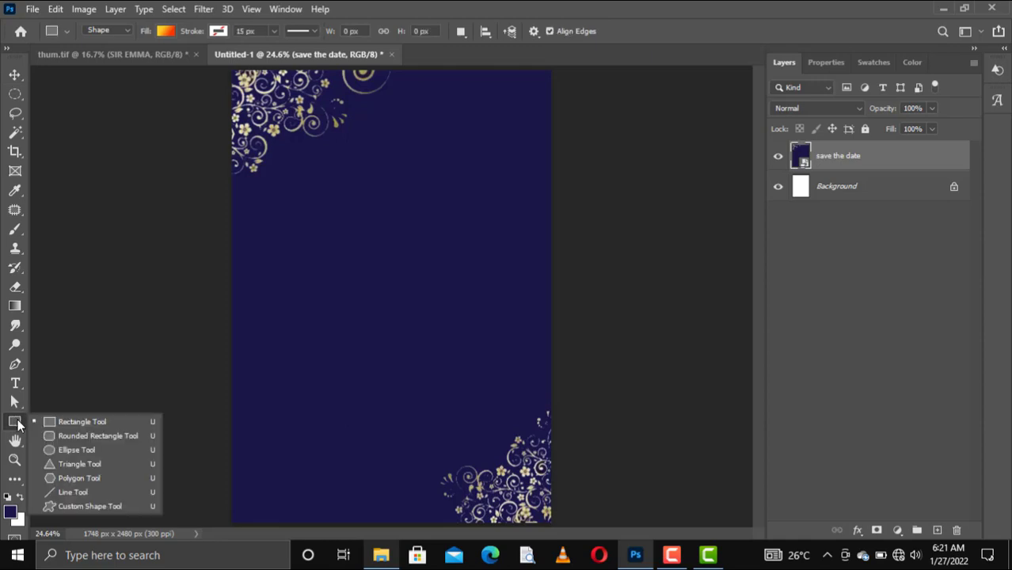
click(49, 424)
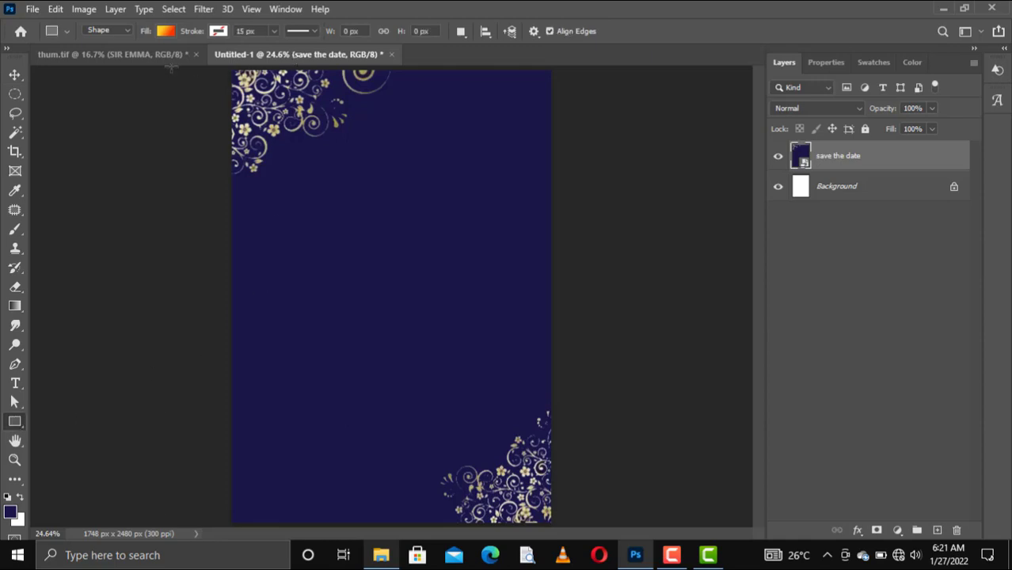
Sample the gold from the floral corners and set the shape fill to #bcac69
click(166, 31)
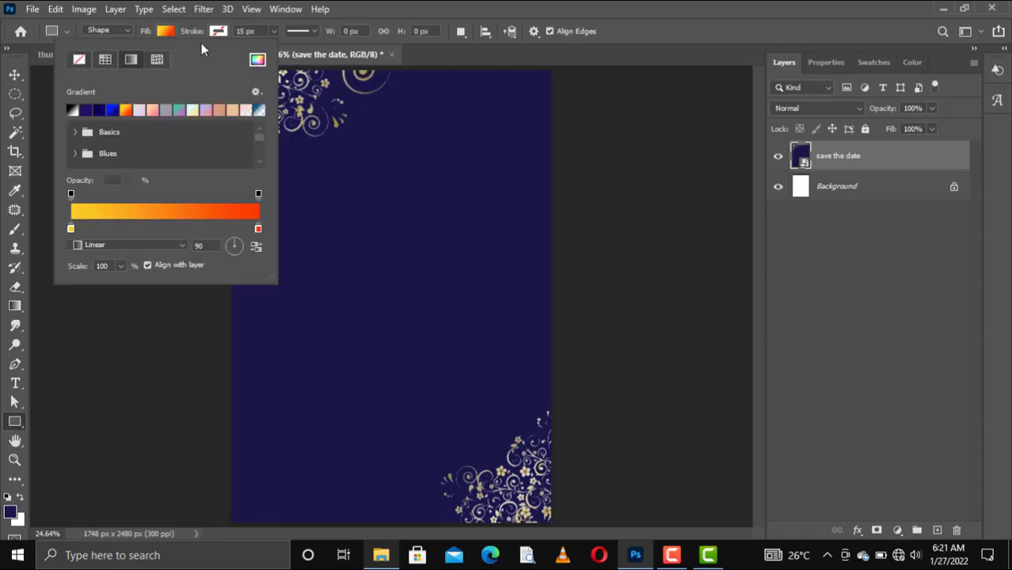
click(257, 59)
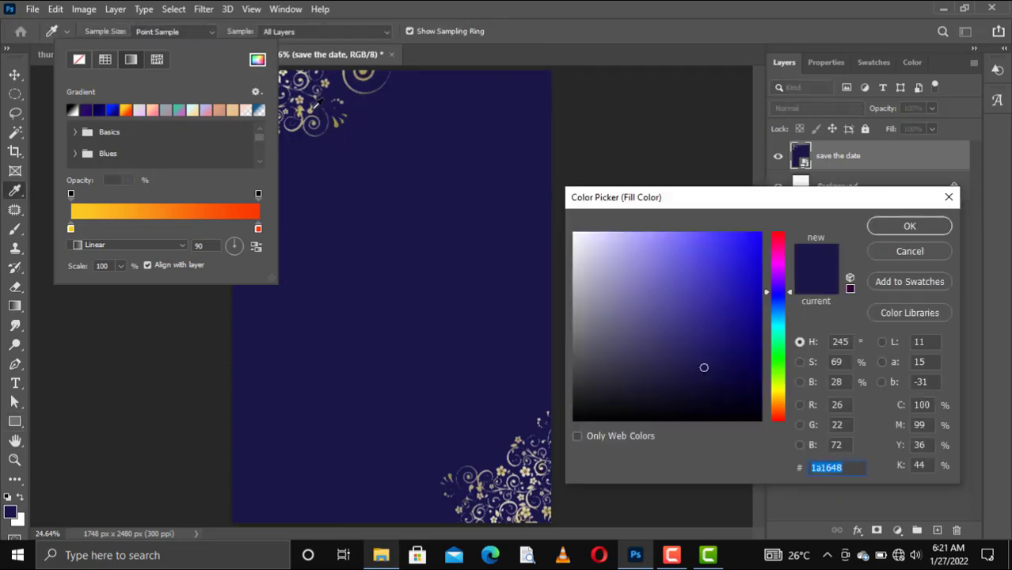
click(317, 104)
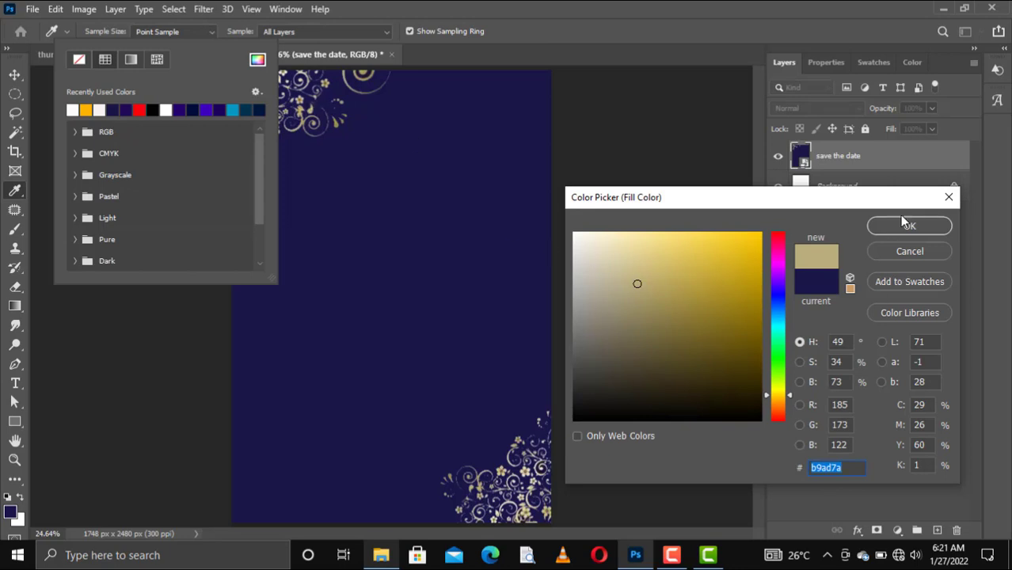
click(656, 282)
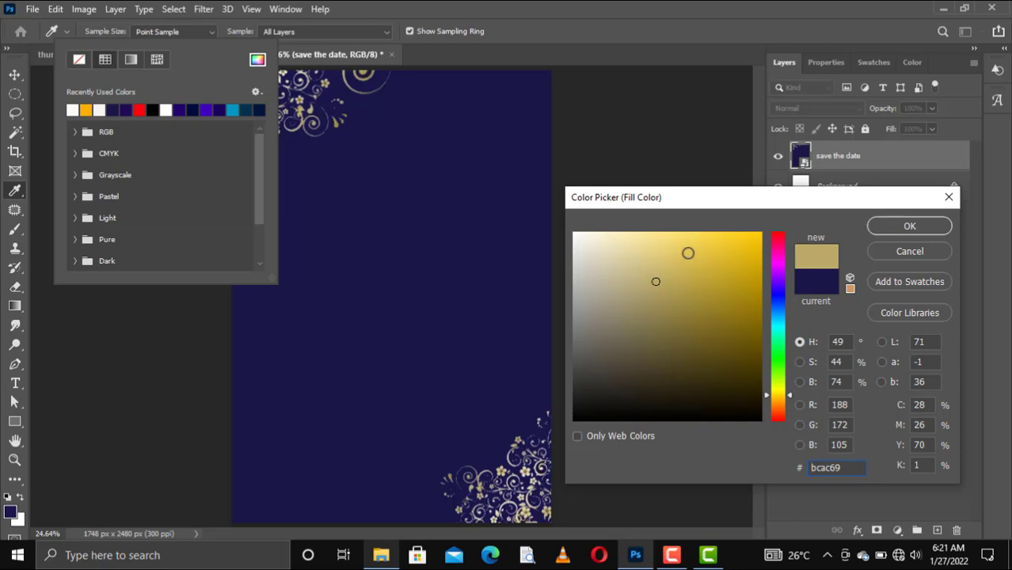
click(921, 226)
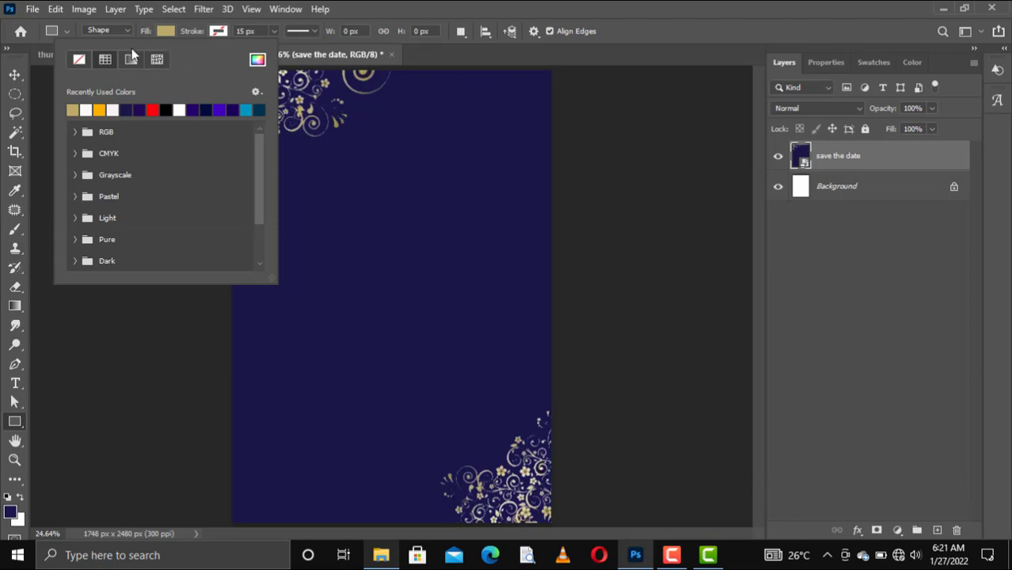
click(190, 34)
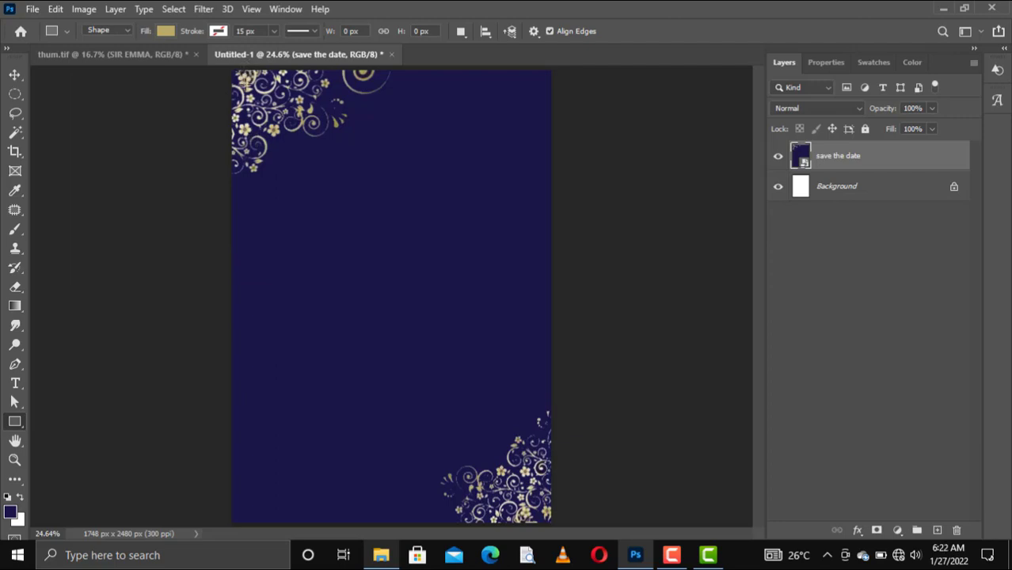
Draw a rectangle over most of the page with a gold outline and no fill
drag(245, 82, 538, 506)
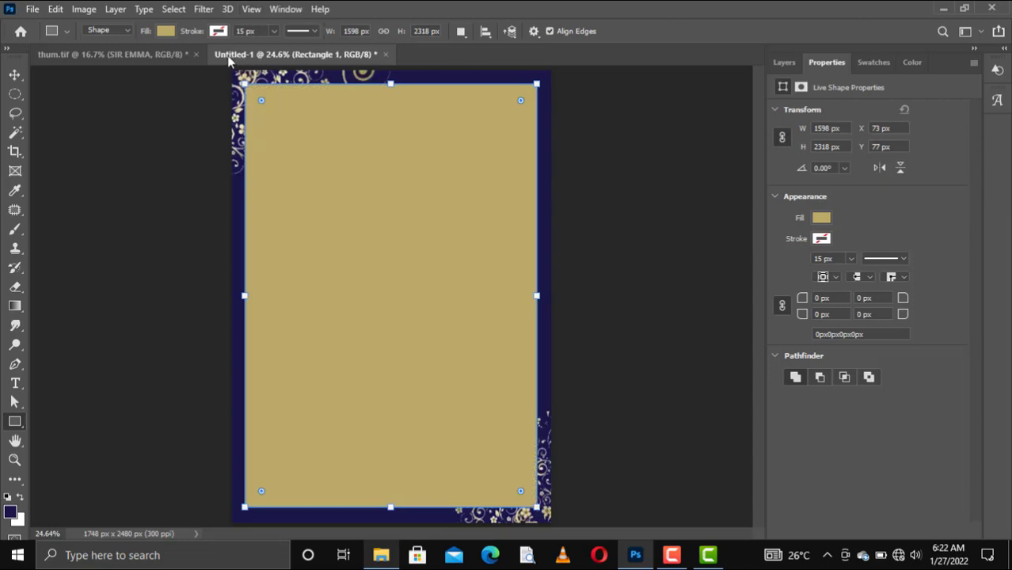
click(217, 31)
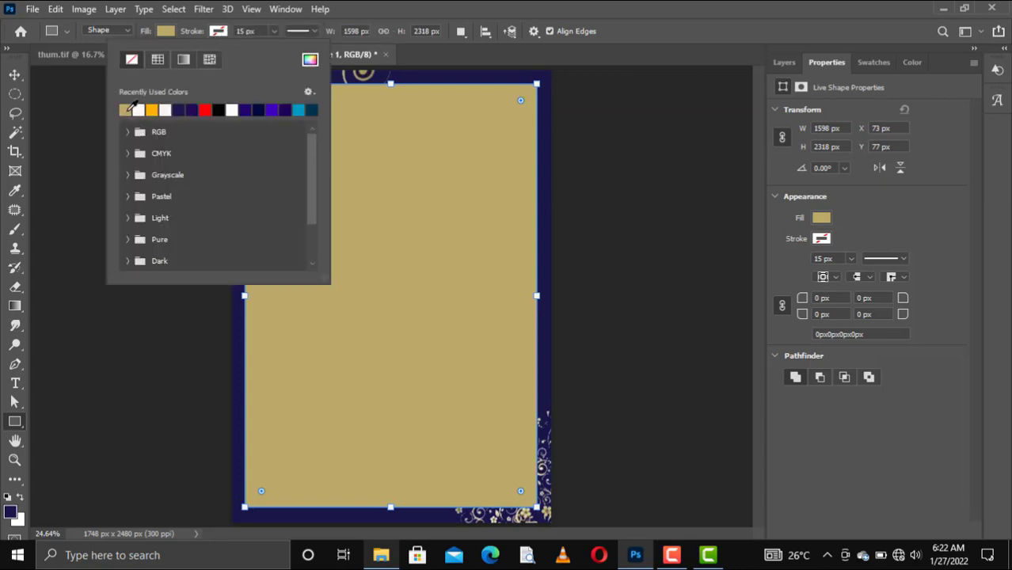
click(127, 110)
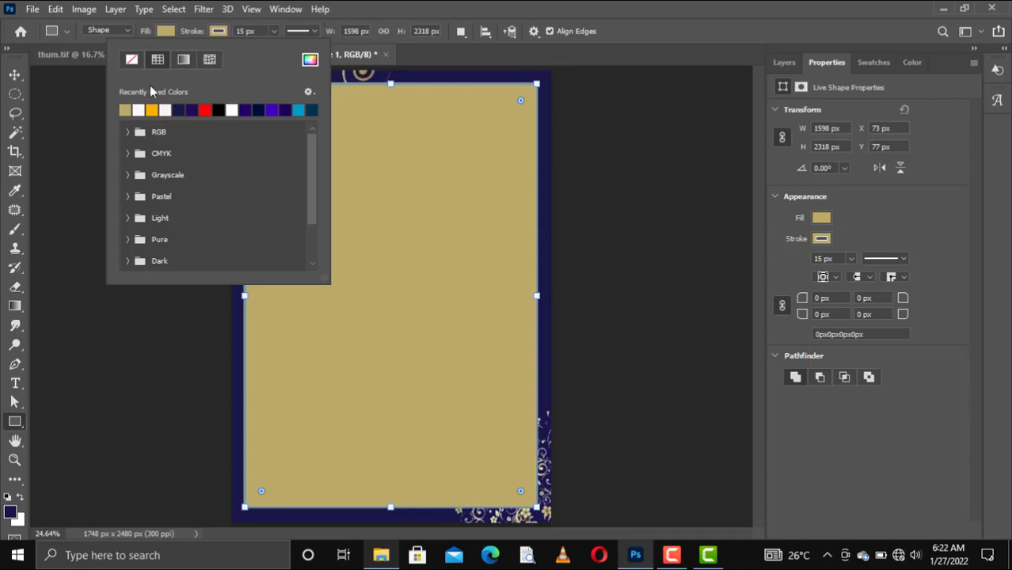
click(172, 30)
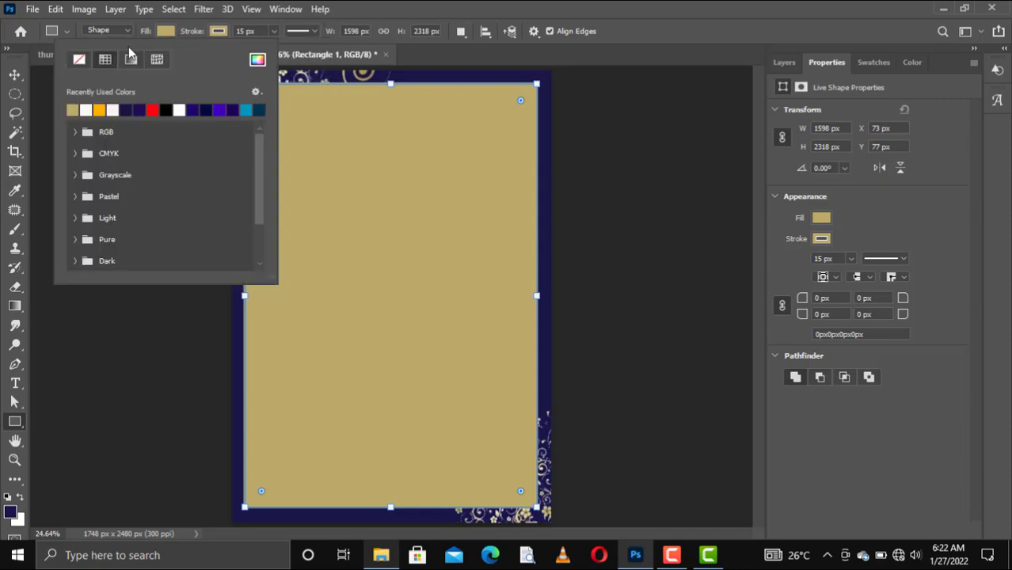
click(79, 61)
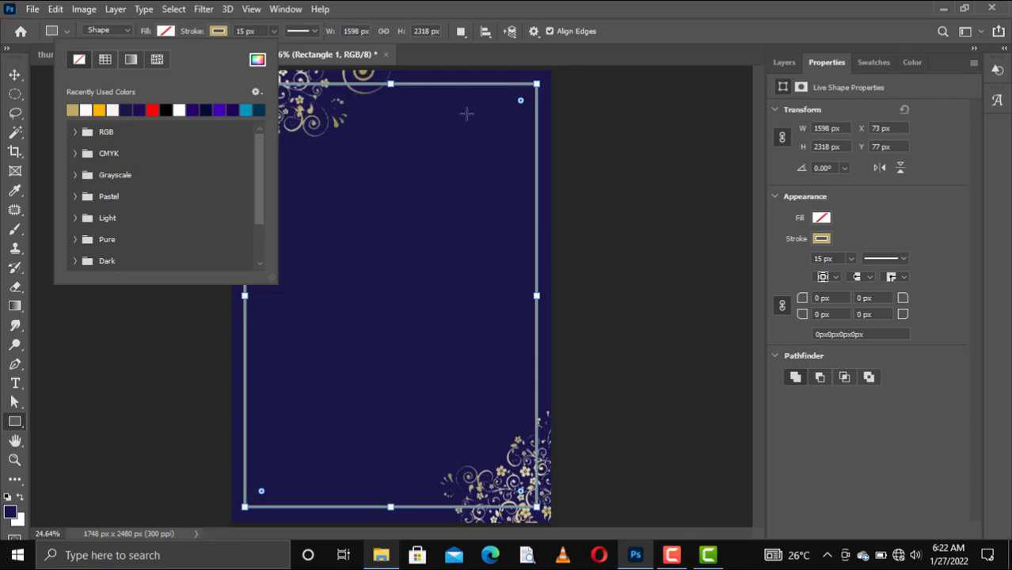
Set the frame's stroke width to 7 px
click(16, 78)
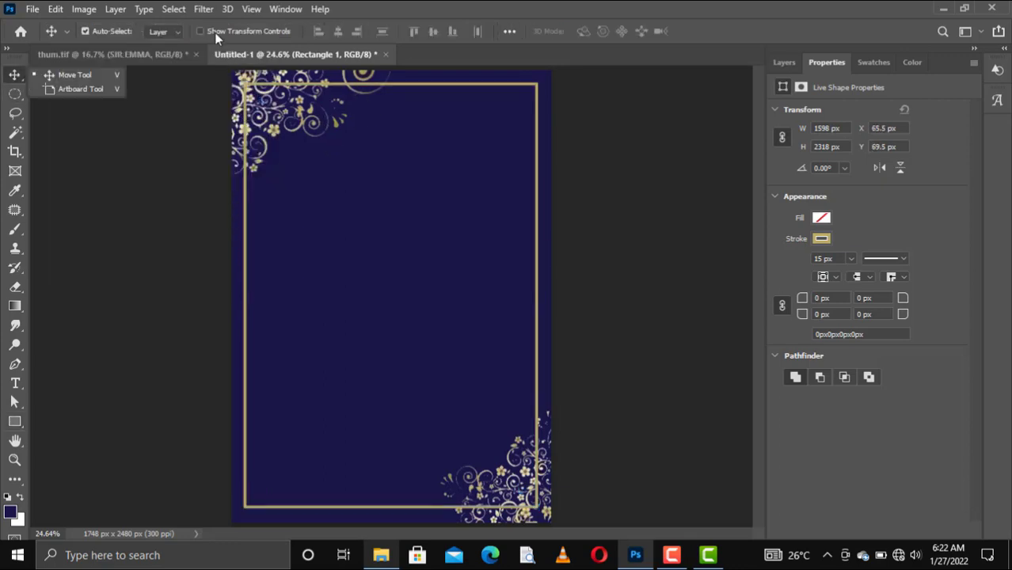
key(u)
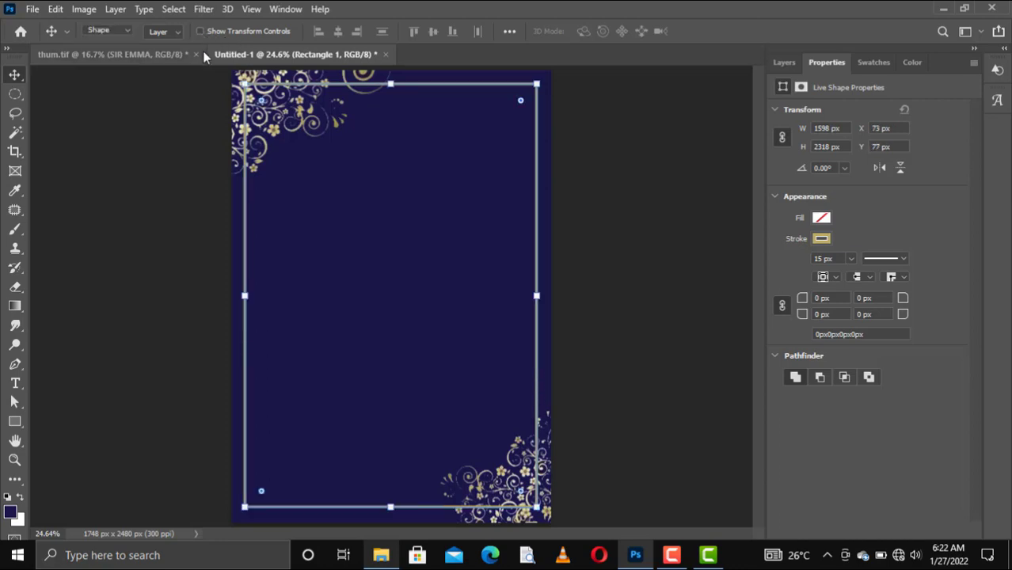
click(232, 32)
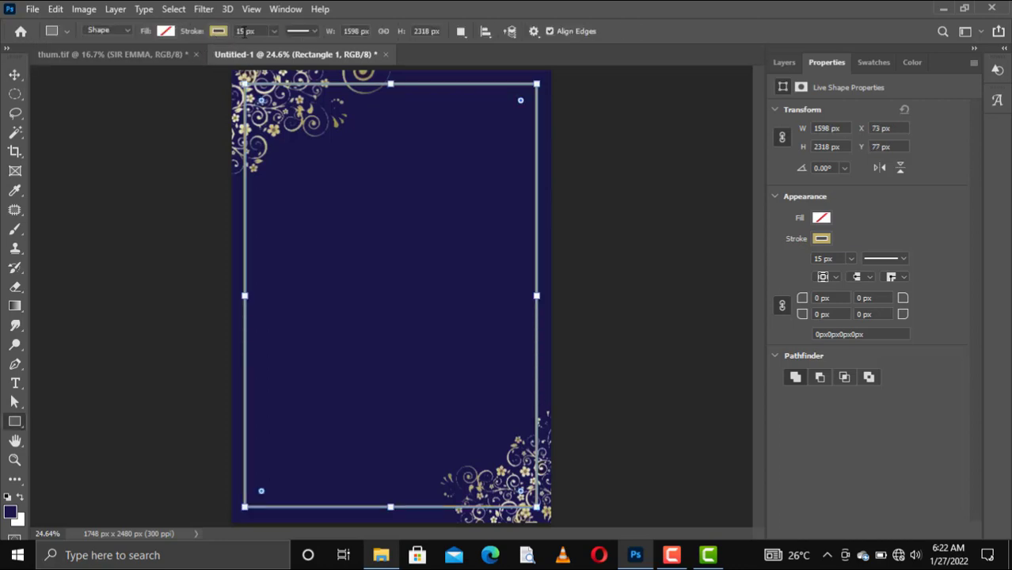
text(7)
click(15, 74)
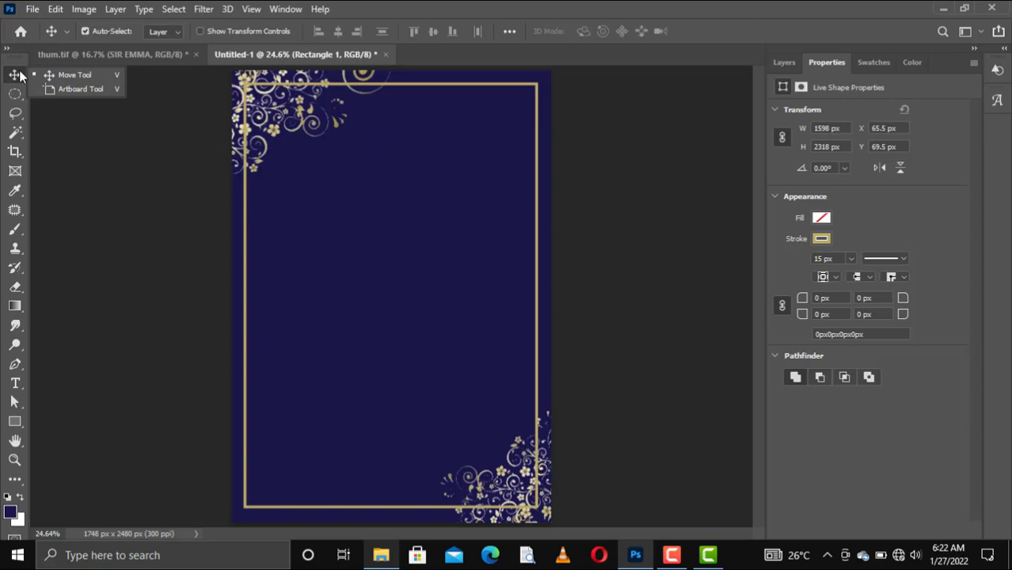
click(482, 100)
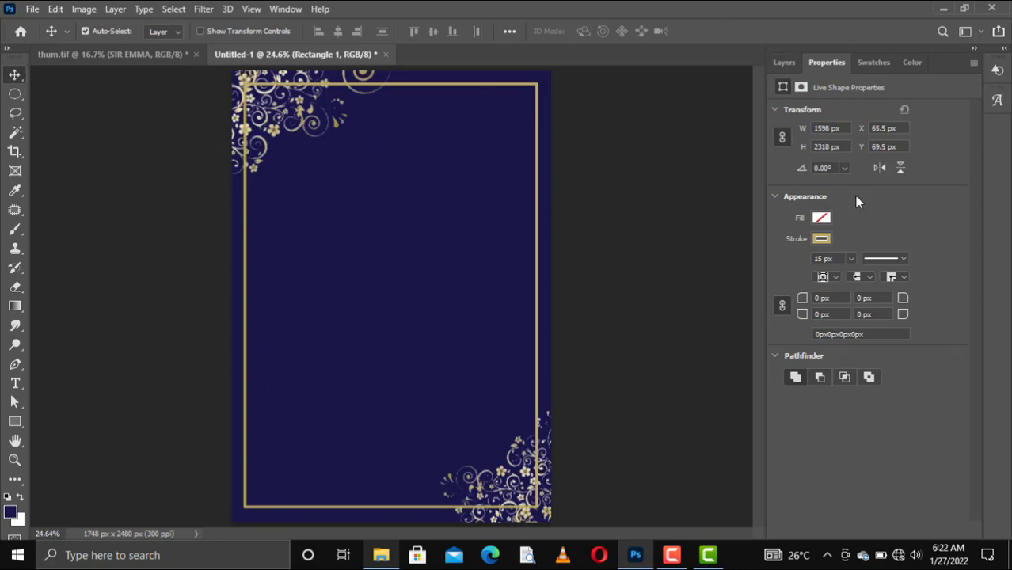
click(807, 259)
text(7)
key(Return)
click(783, 71)
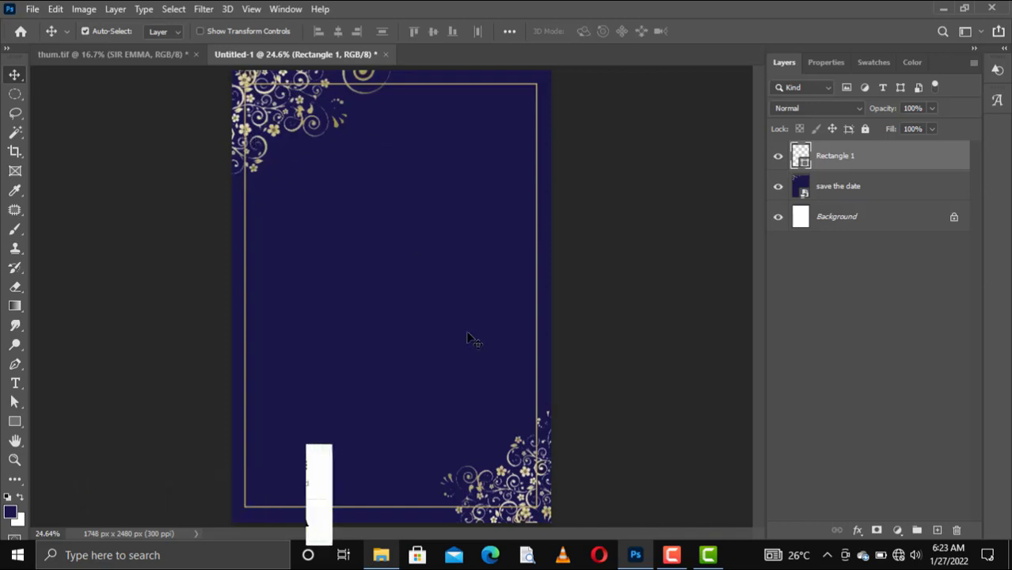
Rasterize the frame layer and cut away the frame where it meets the top-left floral corner
right_click(874, 155)
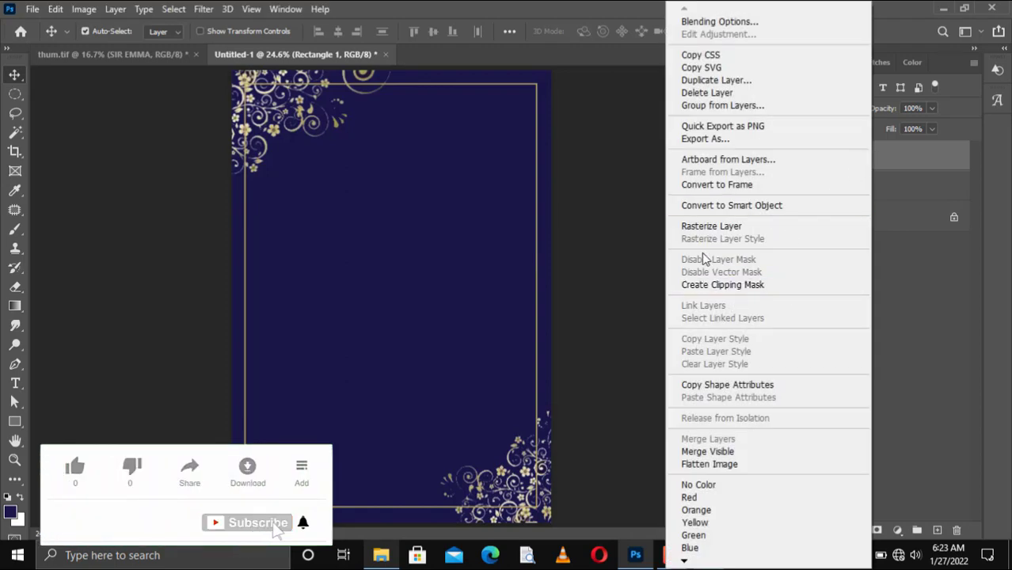
click(738, 229)
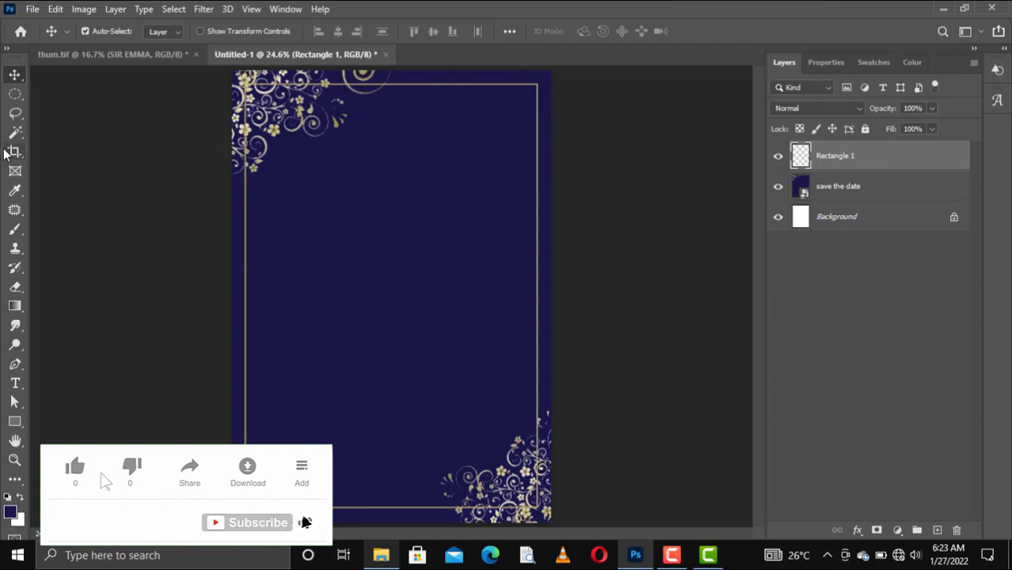
click(17, 94)
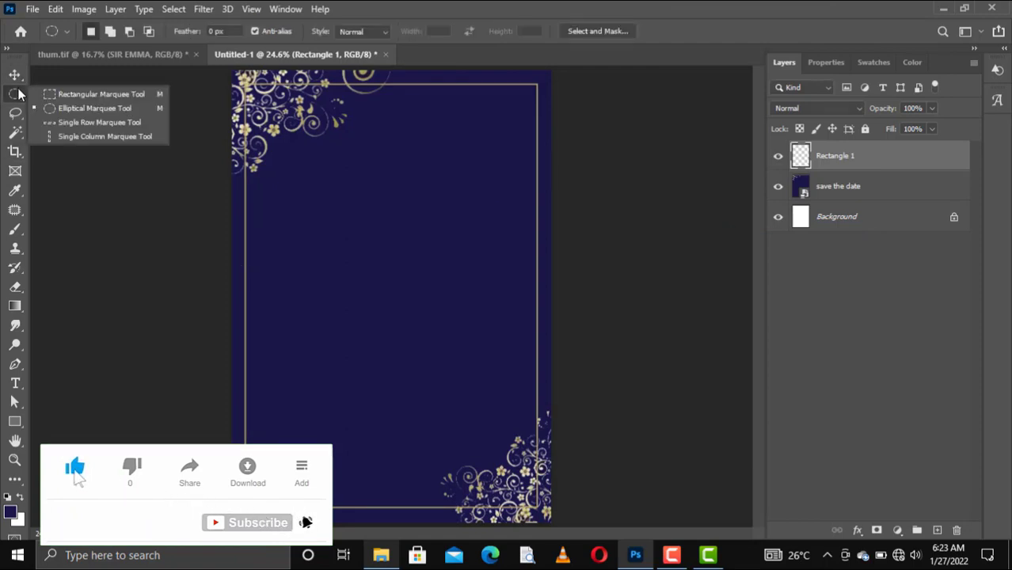
click(59, 94)
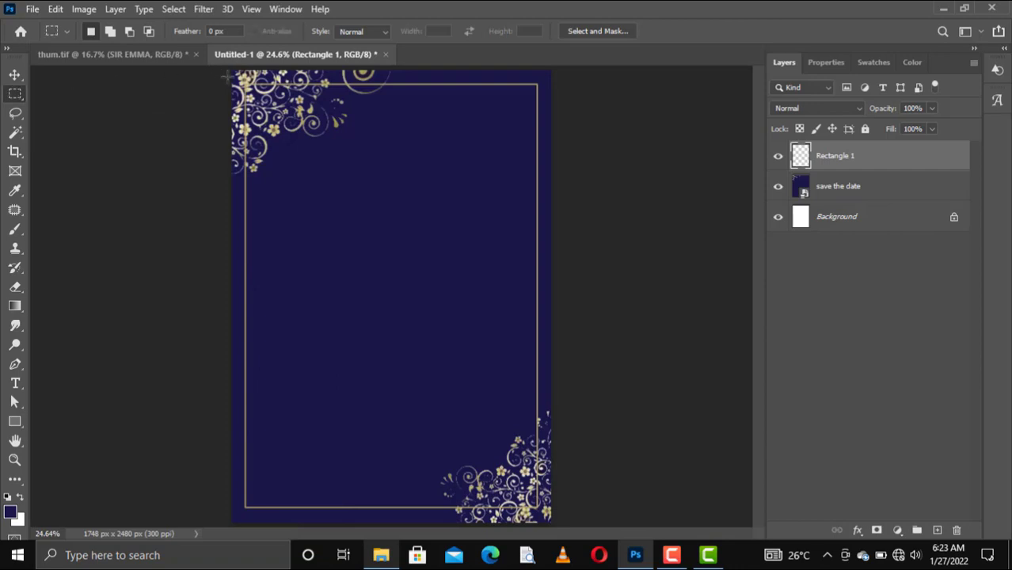
drag(234, 72, 386, 173)
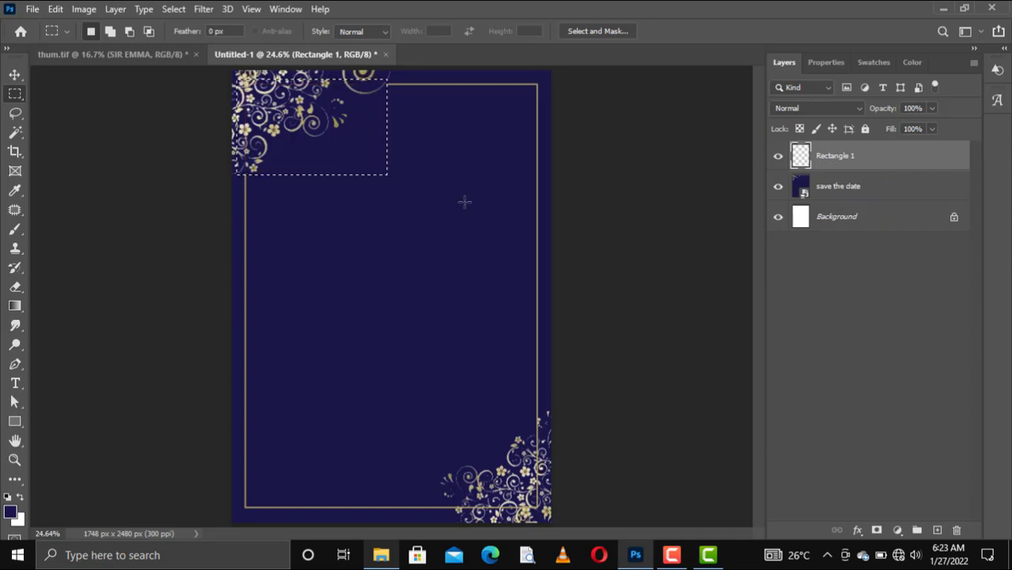
key(ctrl+d)
Erase the frame at the bottom-right corner, plus leftover bits of the top and left lines
drag(550, 407, 435, 522)
key(Delete)
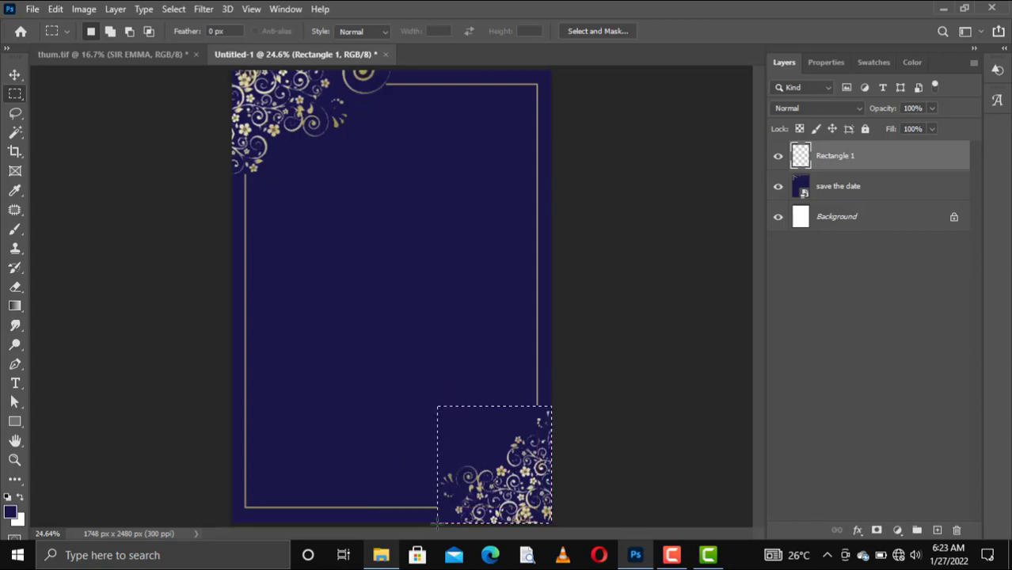
key(ctrl+d)
drag(378, 78, 396, 97)
key(Delete)
key(ctrl+d)
drag(232, 165, 257, 185)
key(Delete)
Select the Background, save the date and frame layers and merge them with Ctrl+E
ctrl+click(845, 217)
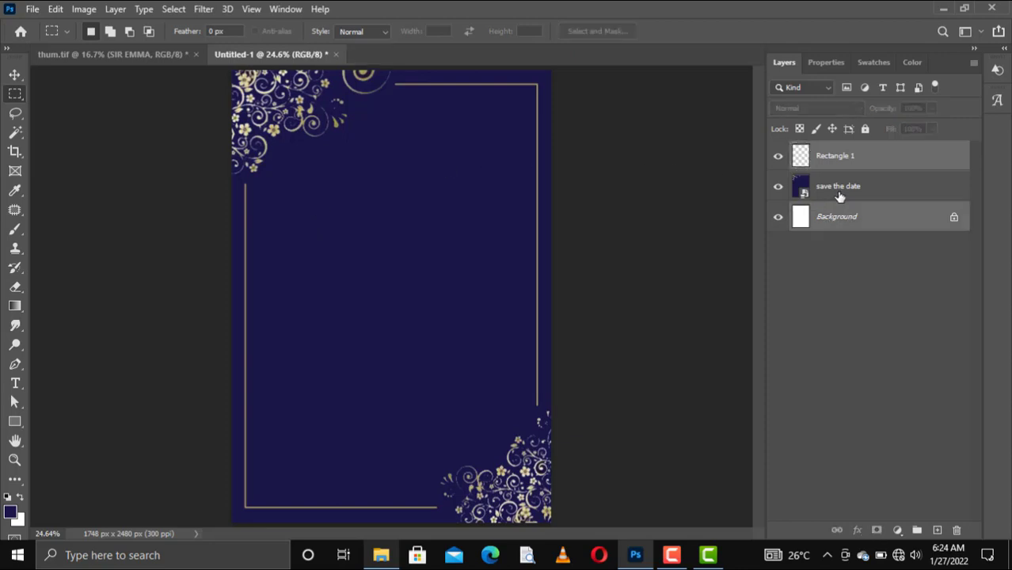
ctrl+click(839, 197)
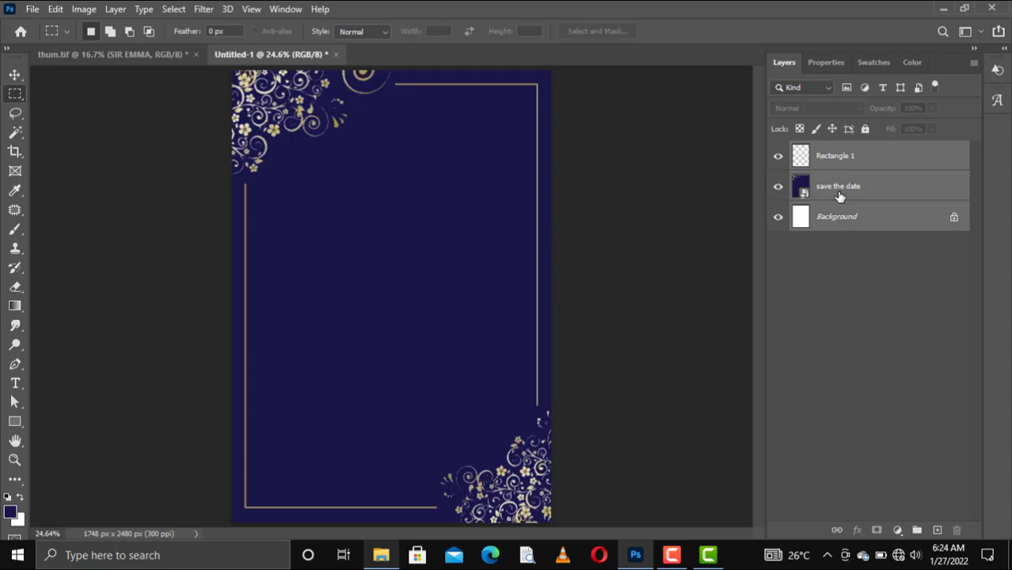
key(ctrl+e)
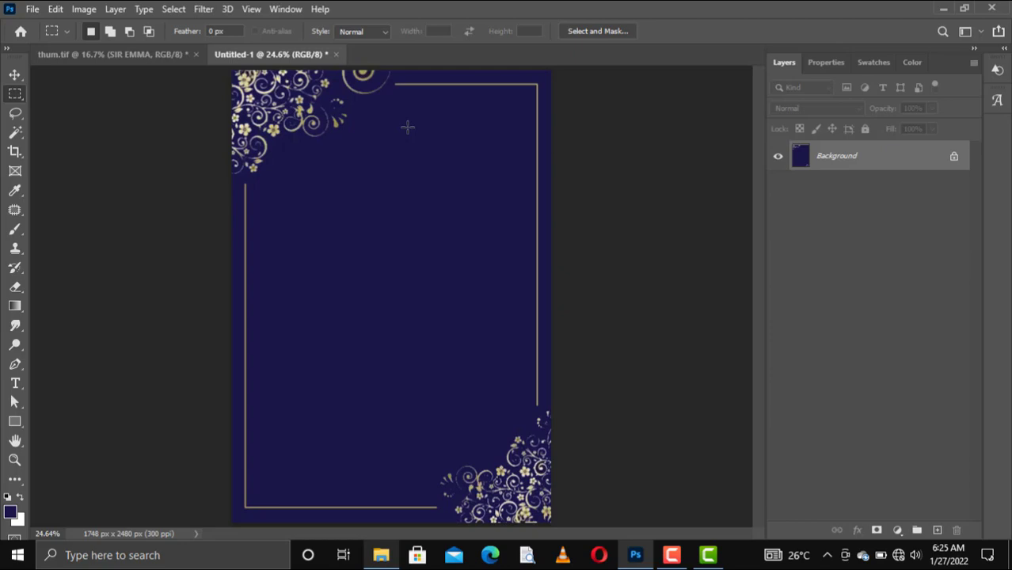
Switch to the Custom Shape Tool and bring up the custom shape picker
click(18, 424)
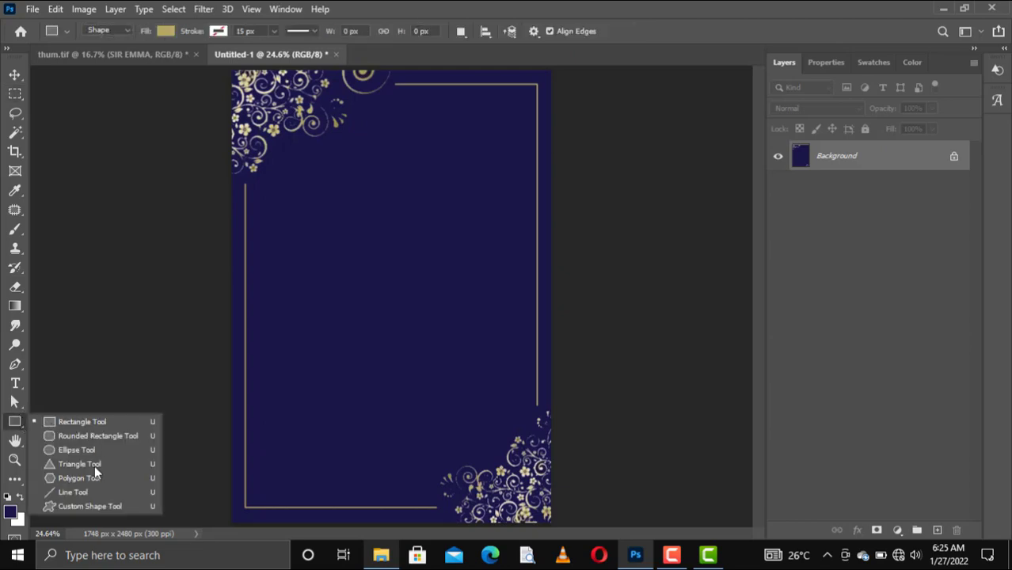
click(70, 506)
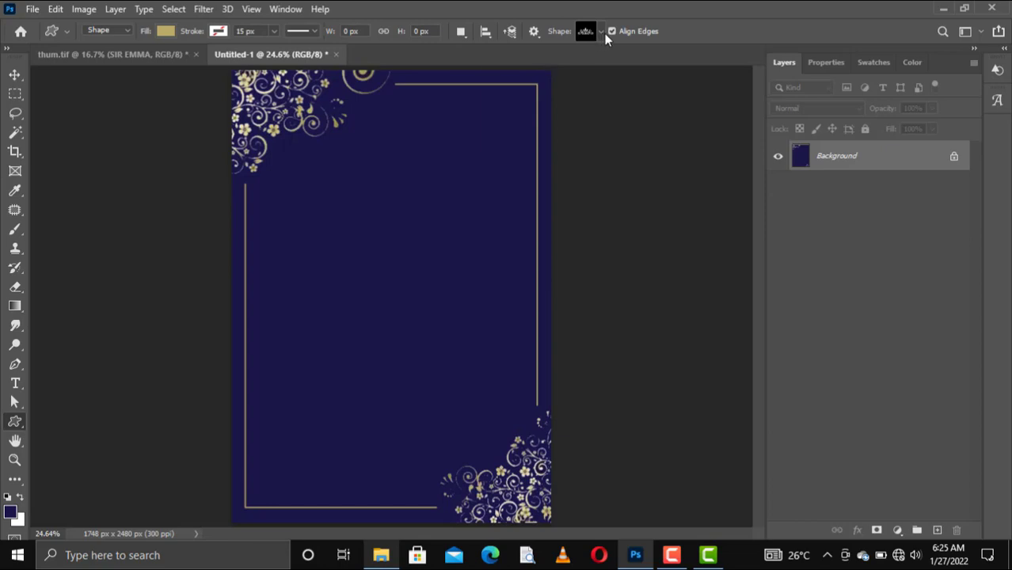
click(602, 32)
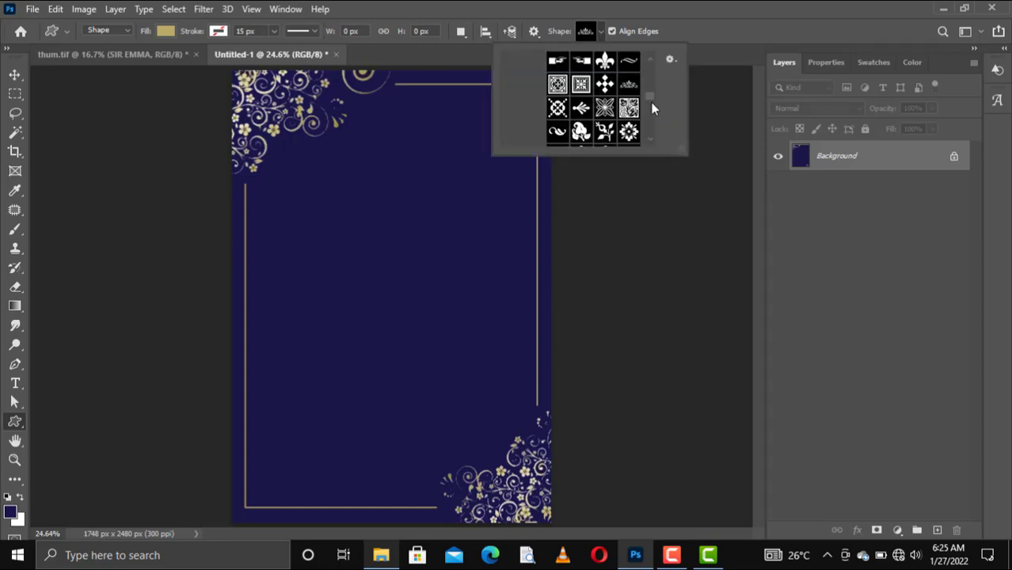
scroll(650, 95, up, 3)
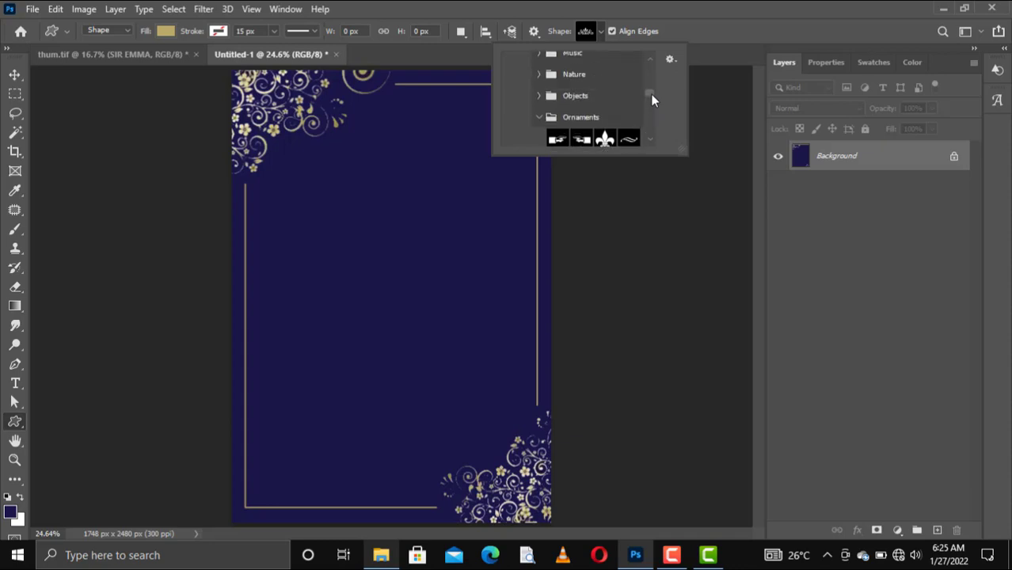
scroll(650, 94, down, 2)
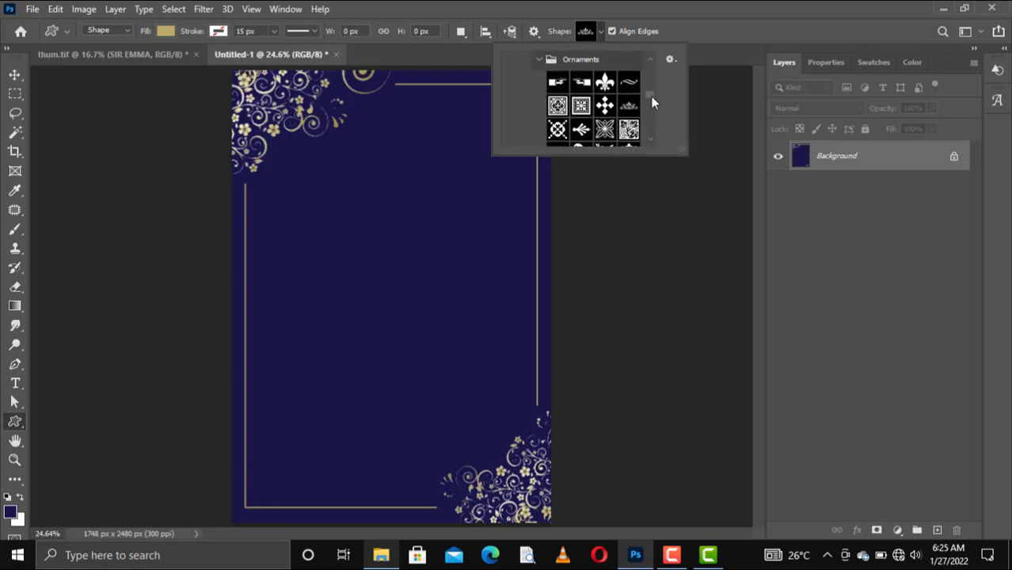
Pick a flourish from the Ornaments set and draw it near the top centre
click(649, 140)
click(648, 141)
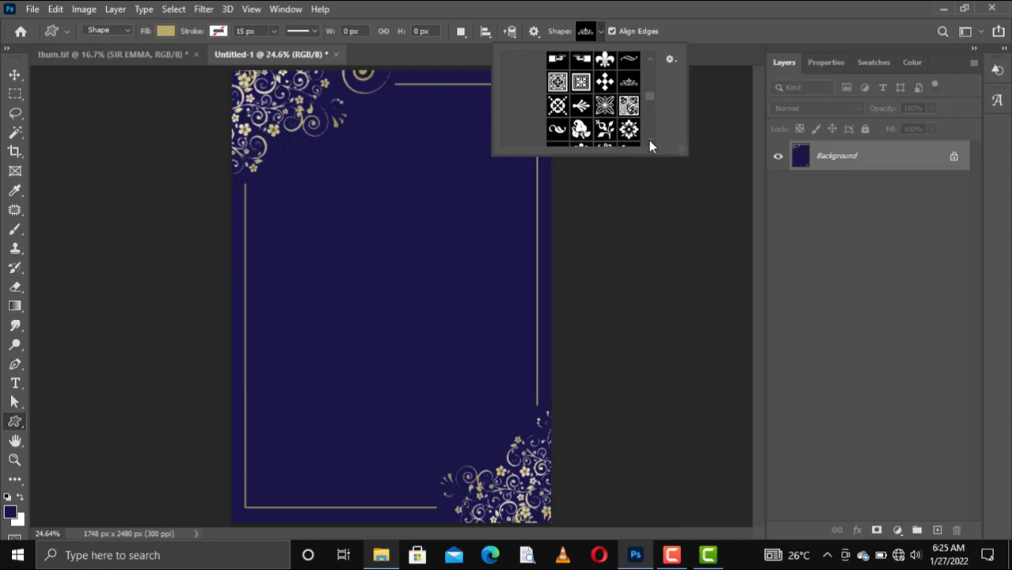
click(649, 140)
click(649, 141)
click(648, 140)
click(648, 140)
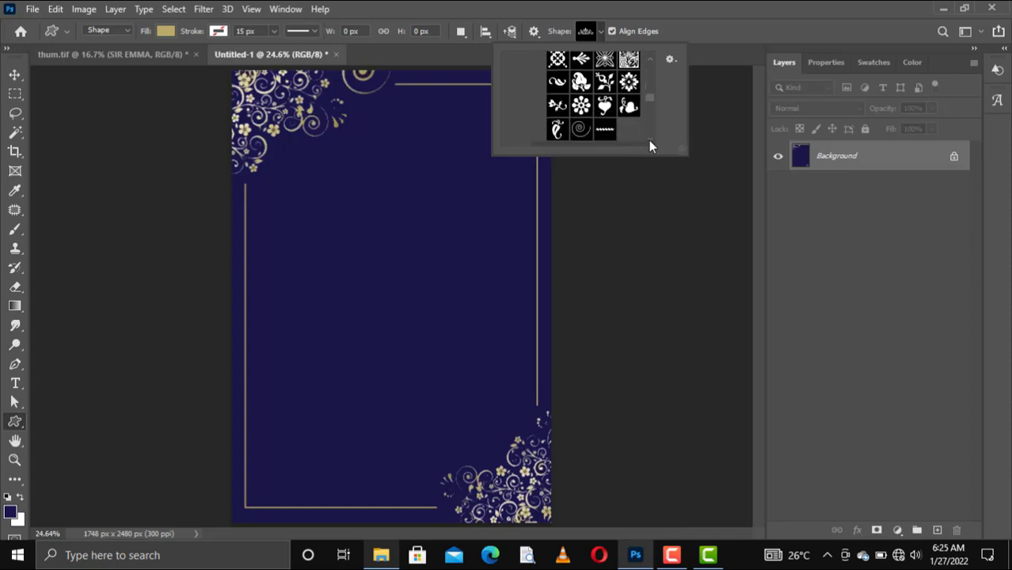
click(649, 140)
click(649, 60)
click(649, 60)
click(648, 60)
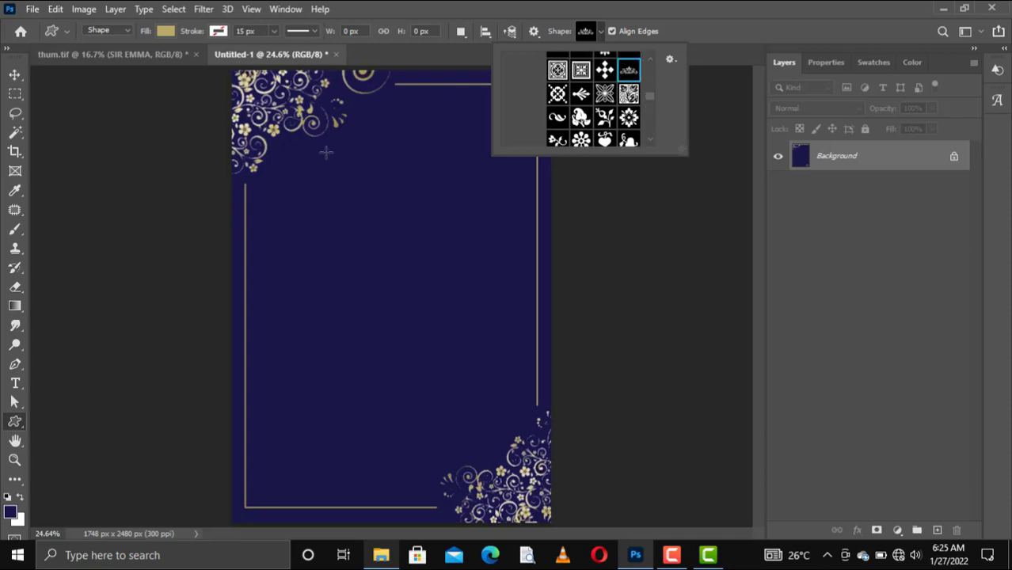
click(386, 127)
drag(387, 127, 448, 141)
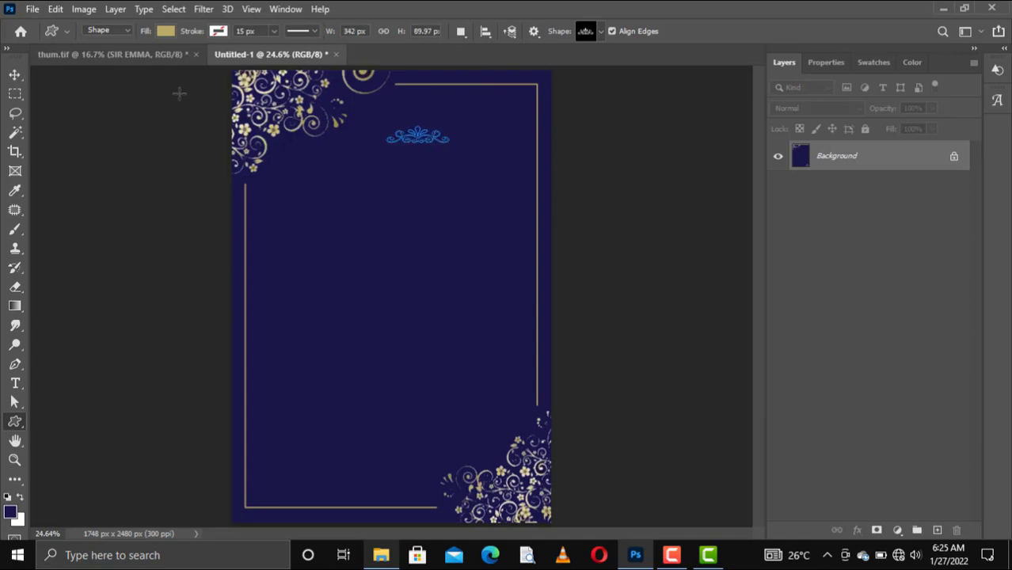
Scale the flourish to about 118% wide by 172% tall and shift it slightly left
click(14, 76)
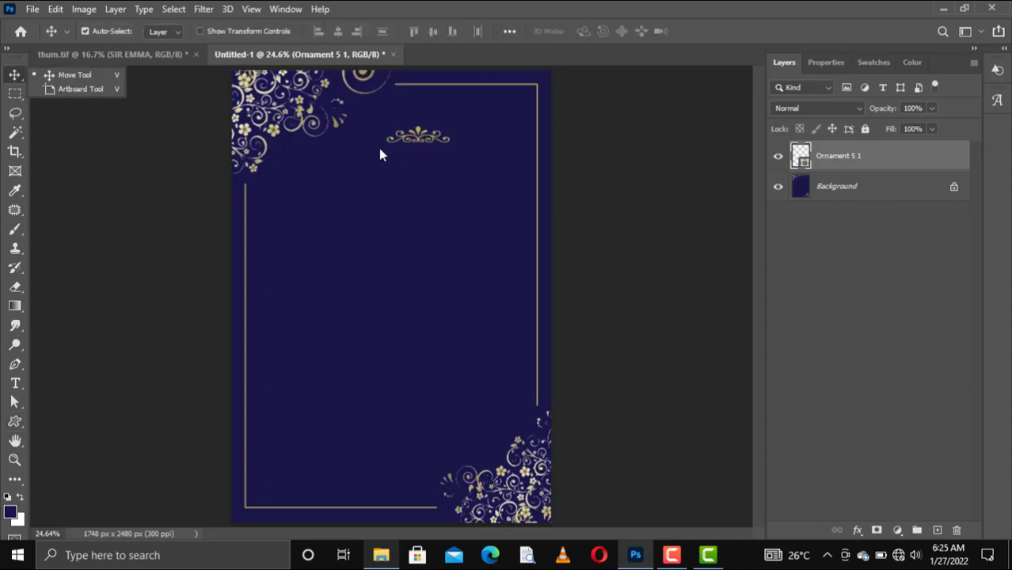
drag(428, 138, 419, 125)
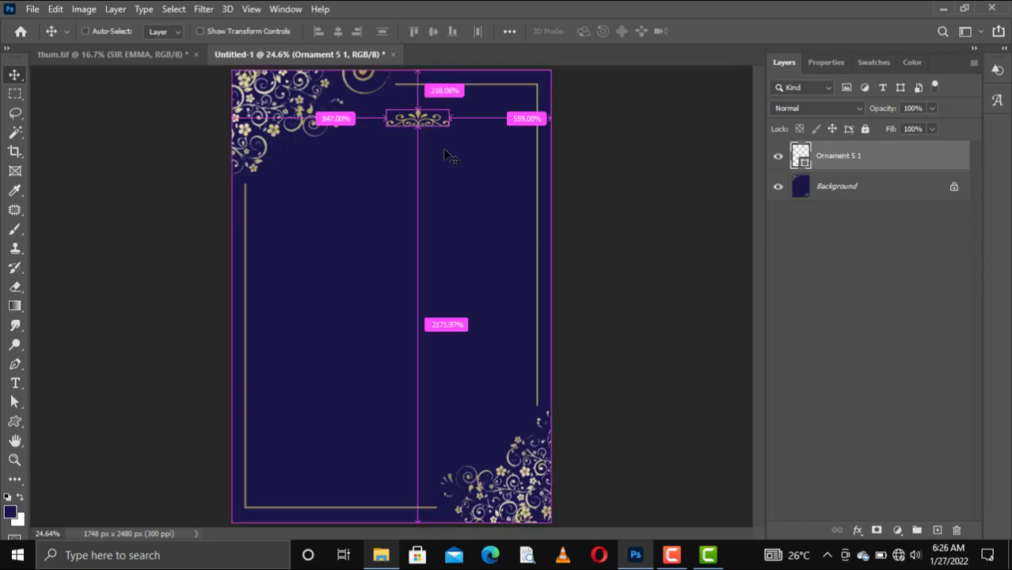
key(ctrl+t)
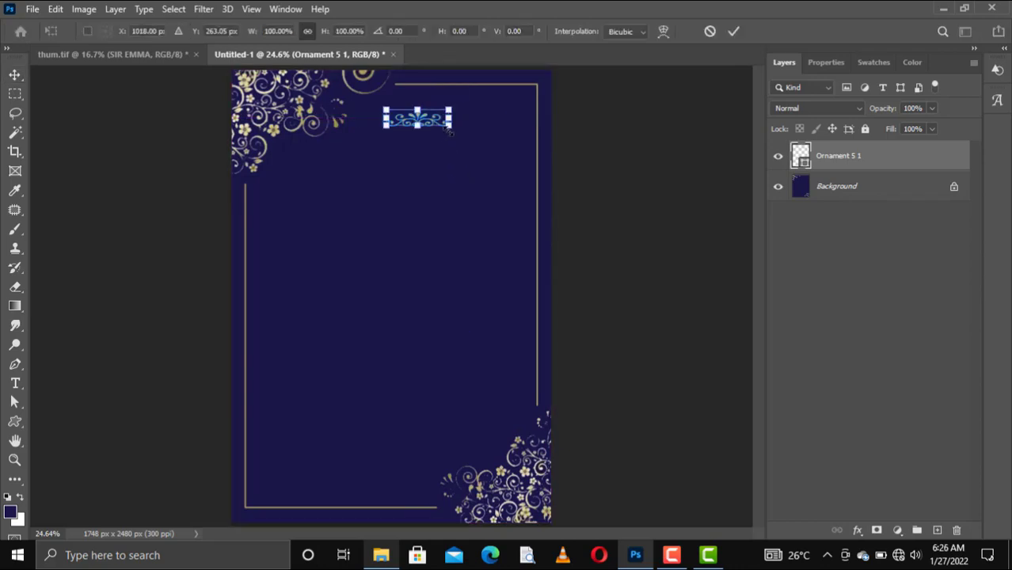
drag(450, 131, 462, 139)
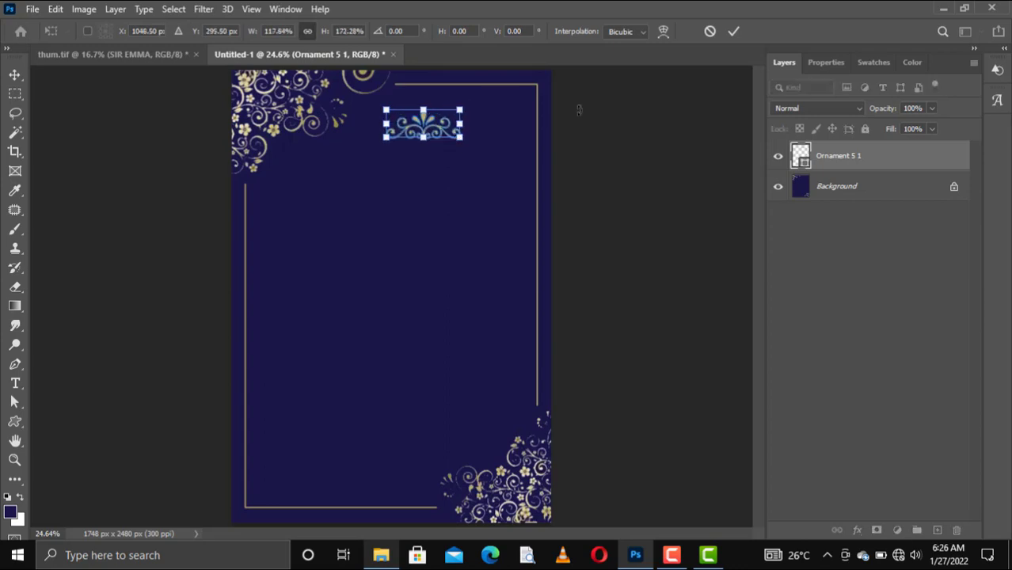
click(734, 32)
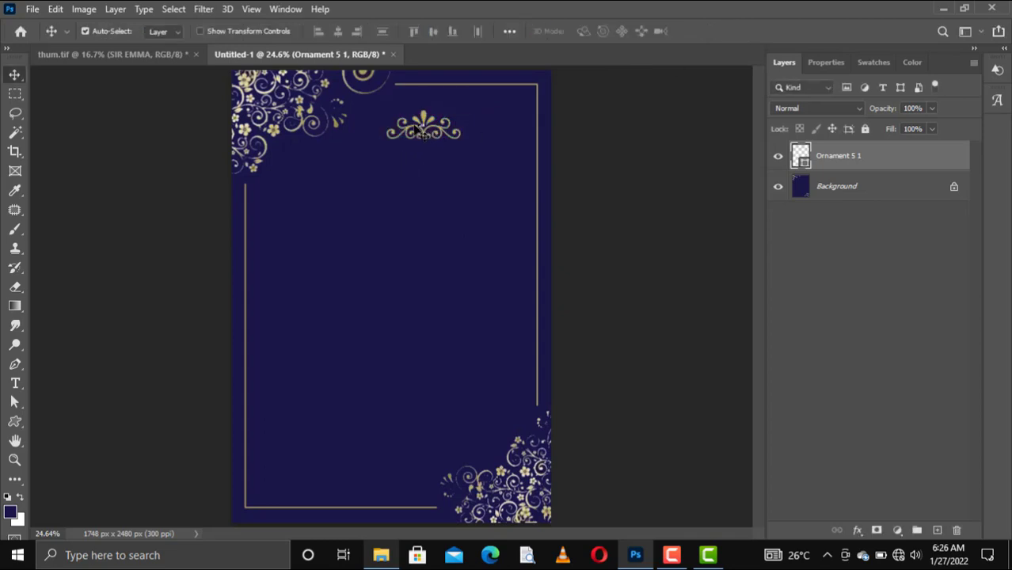
mouse_move(418, 130)
mouse_down()
mouse_move(420, 121)
mouse_move(391, 121)
mouse_move(406, 122)
mouse_up()
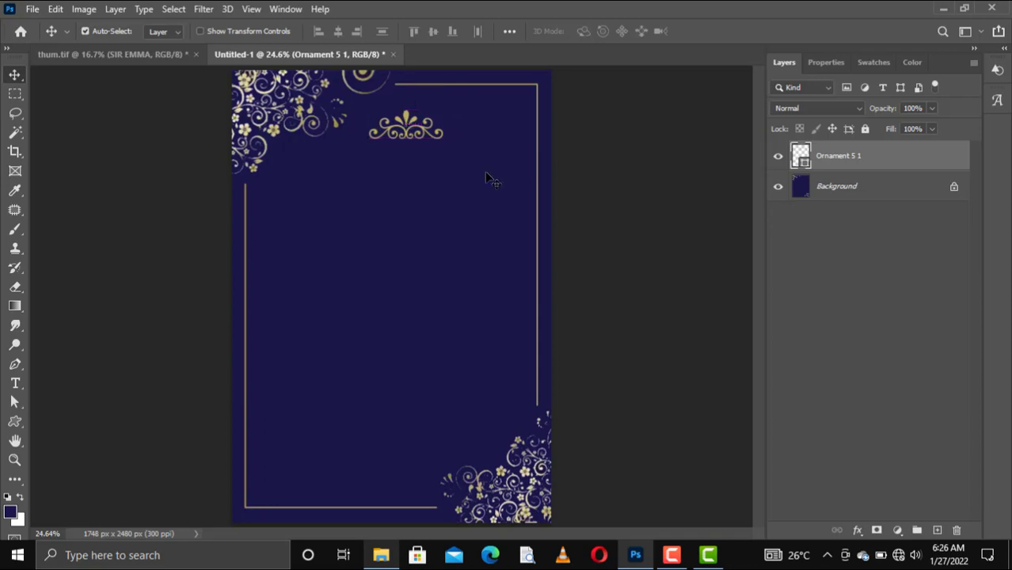
Duplicate the ornament and move the copy just below the original
key(ctrl+j)
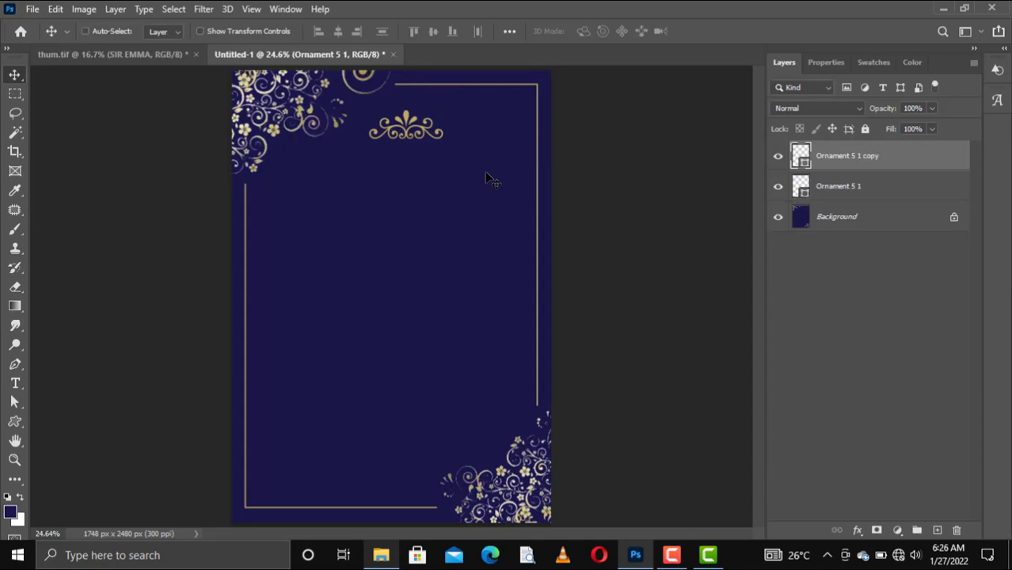
drag(416, 135, 405, 170)
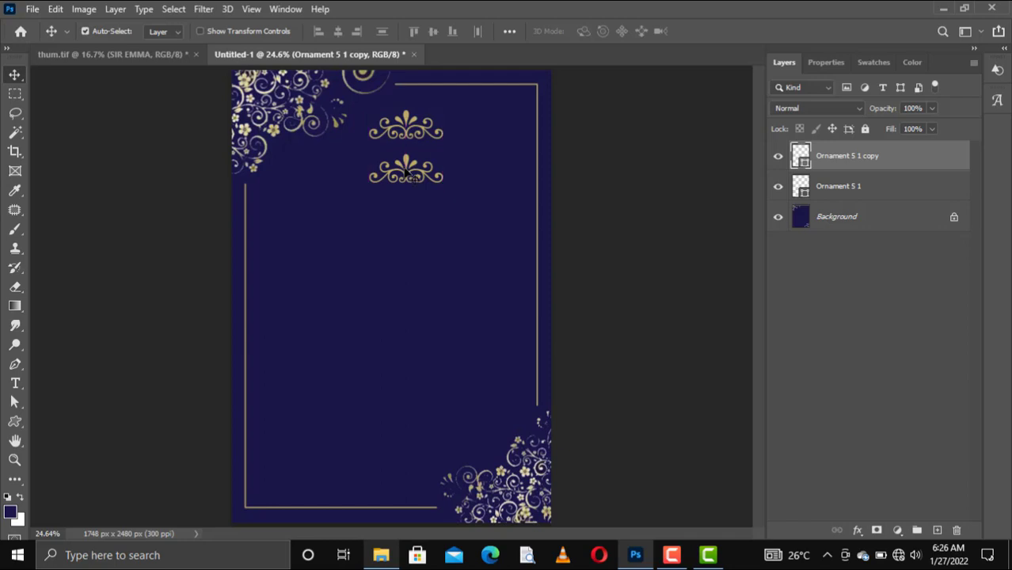
right_click(405, 171)
click(388, 170)
click(405, 173)
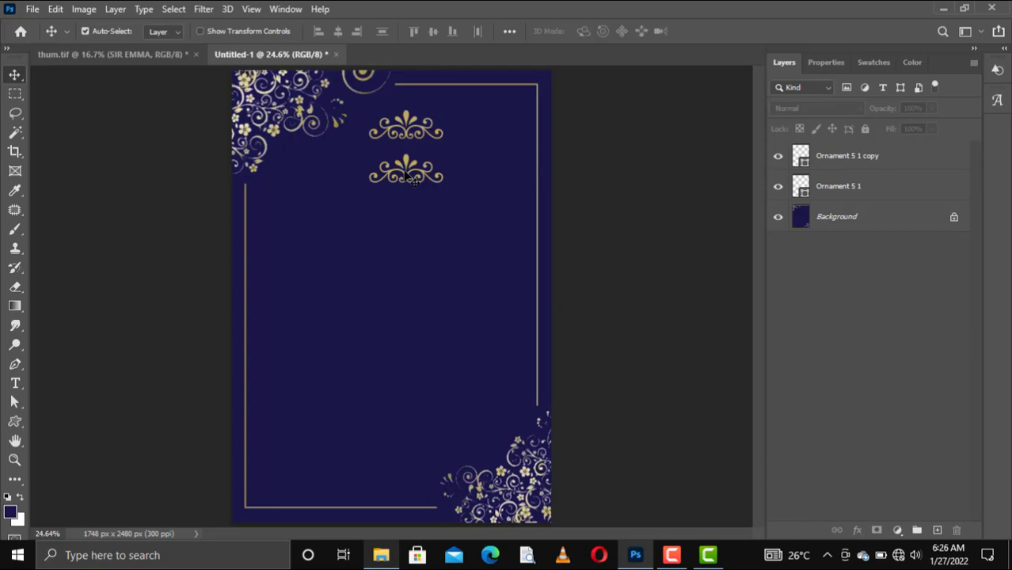
right_click(405, 176)
click(402, 170)
click(405, 166)
Flip the lower ornament copy vertically and nudge it slightly down
key(ctrl+t)
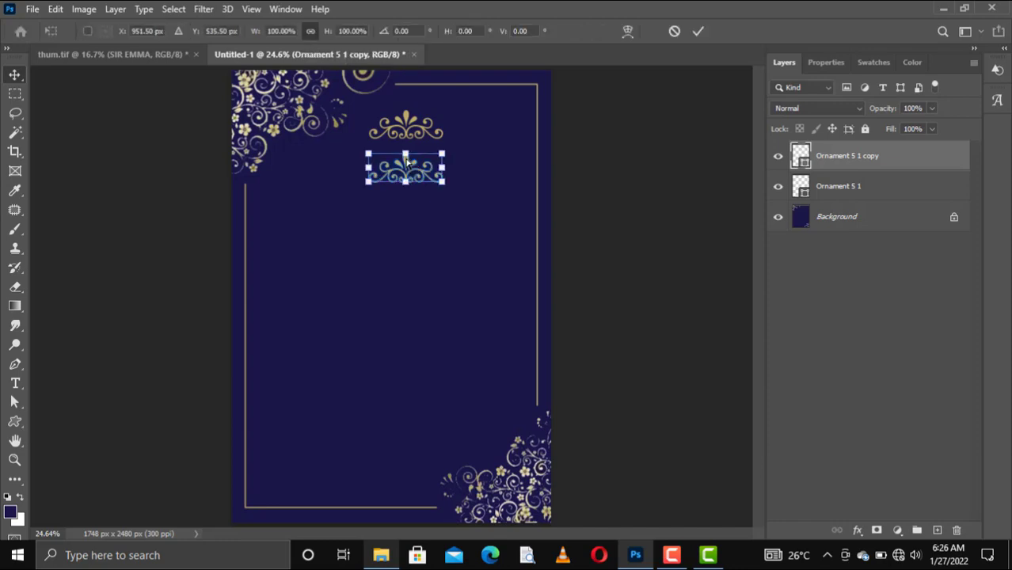
right_click(406, 161)
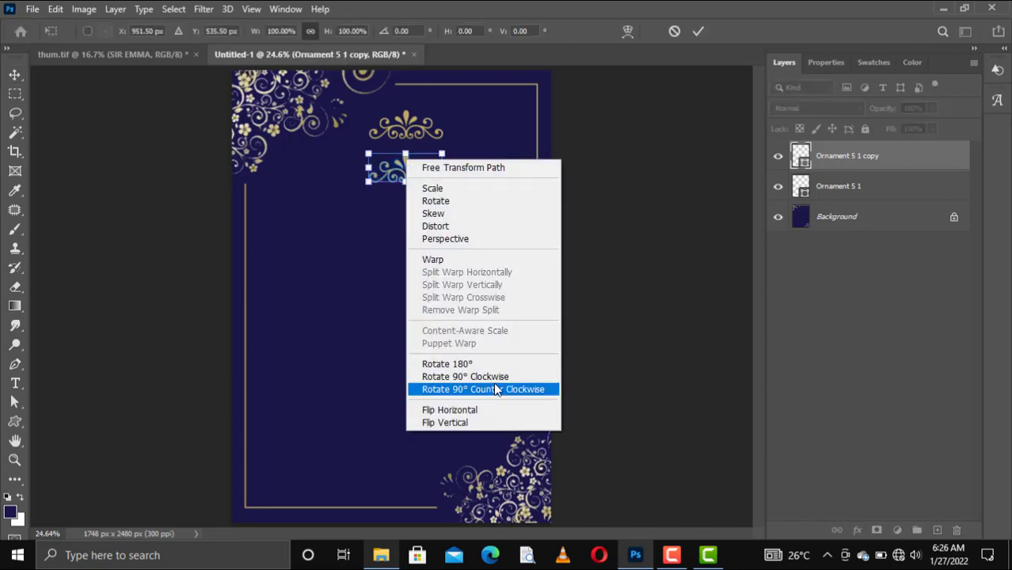
click(459, 422)
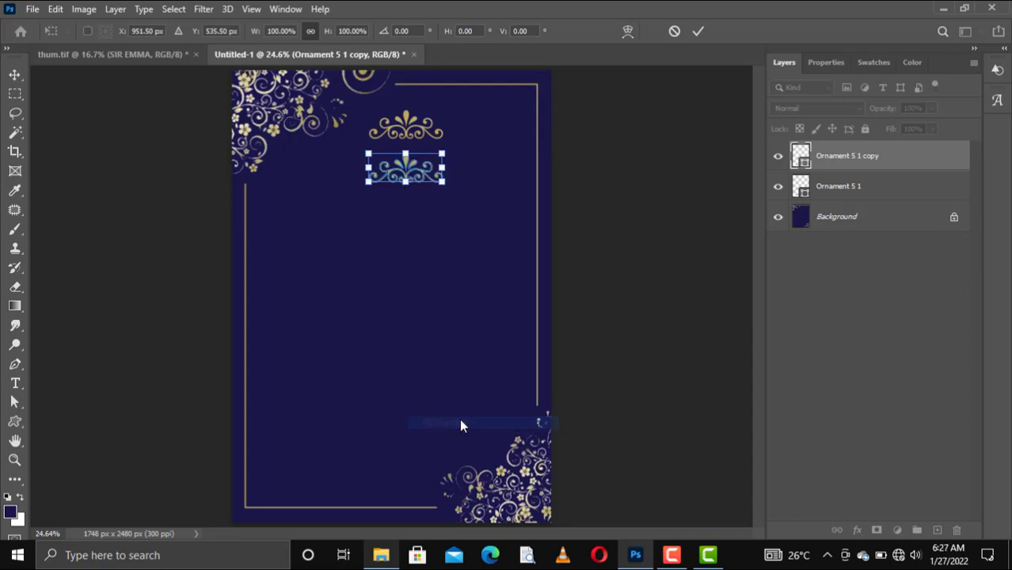
click(699, 30)
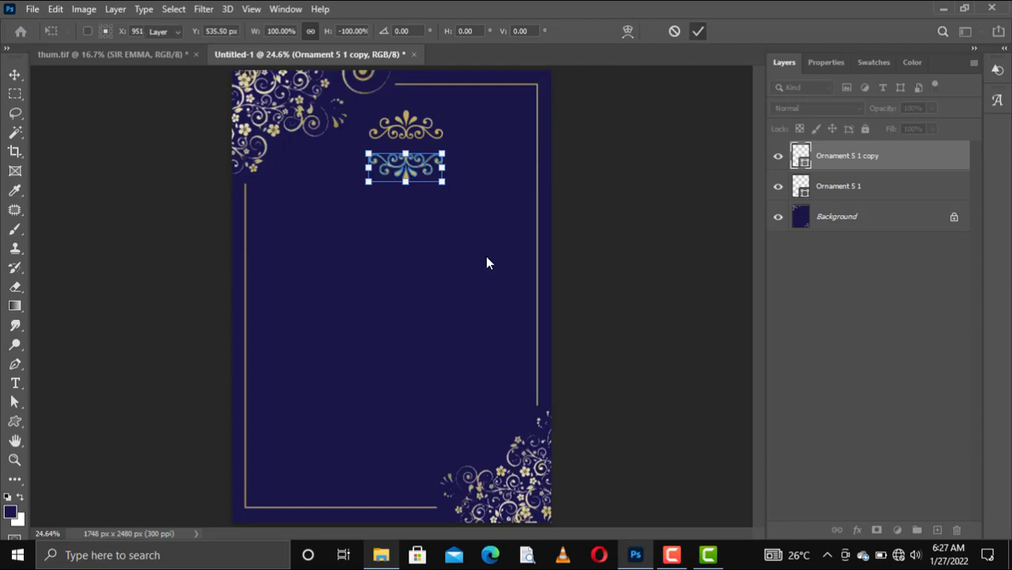
key(Down)
key(Down)
key(Down)
key(Down)
key(Down)
key(Down)
key(Down)
key(Down)
key(Down)
key(Down)
key(Down)
key(Down)
key(Down)
key(Down)
key(Down)
key(Down)
key(Down)
key(Down)
key(Down)
key(Down)
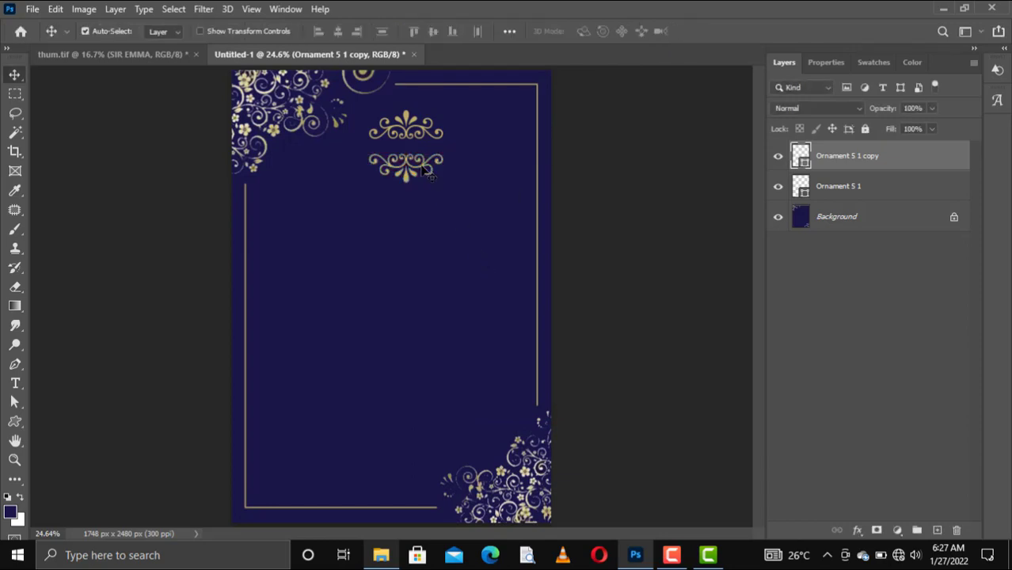
key(Down)
key(Down)
key(Down)
key(Down)
key(Down)
key(Down)
key(Down)
key(Down)
key(Down)
key(Down)
key(Down)
key(Down)
key(Down)
key(Down)
key(Down)
key(Down)
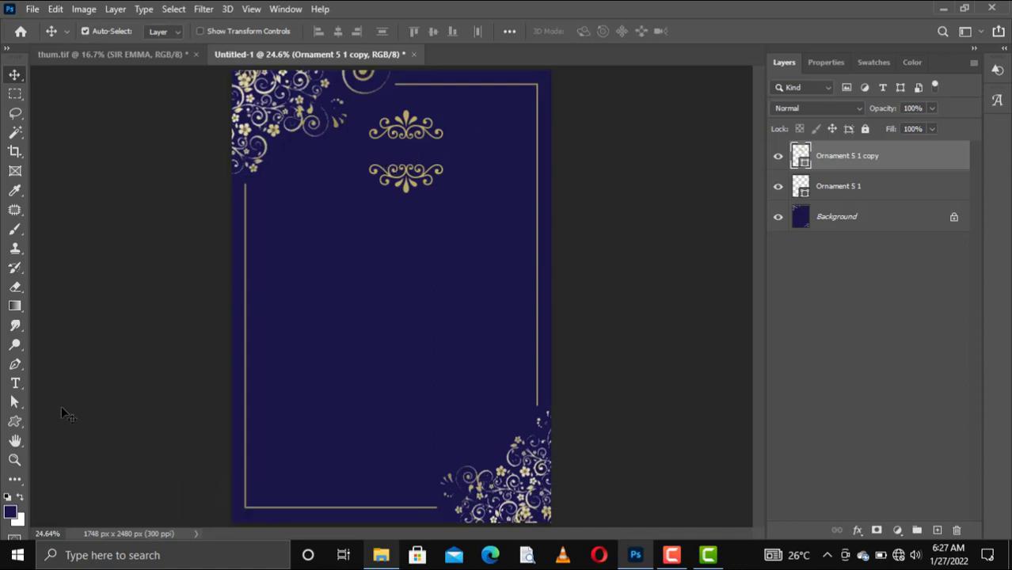
Type the name FELLORRY between the ornaments and colour it gold
click(15, 383)
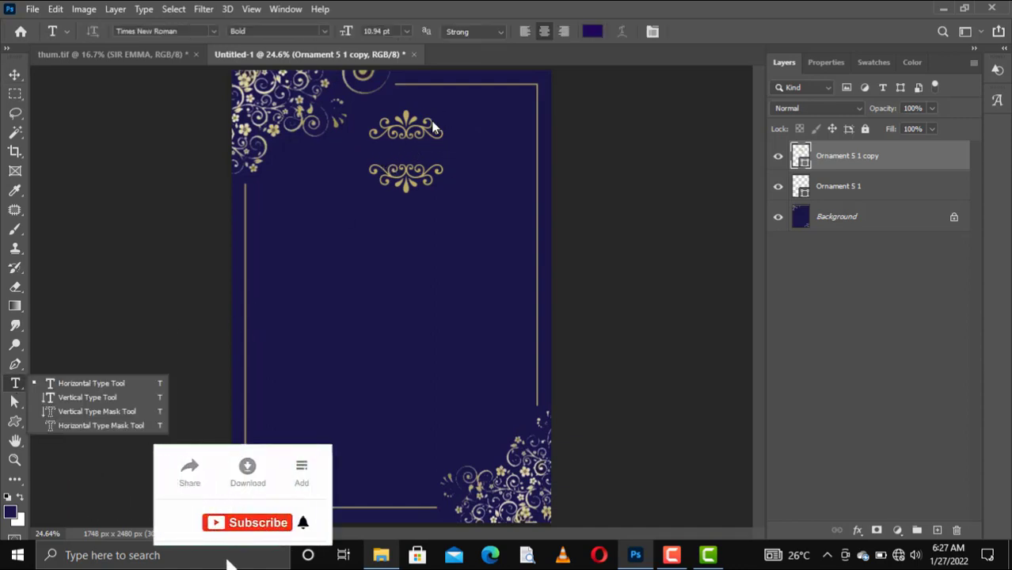
click(60, 384)
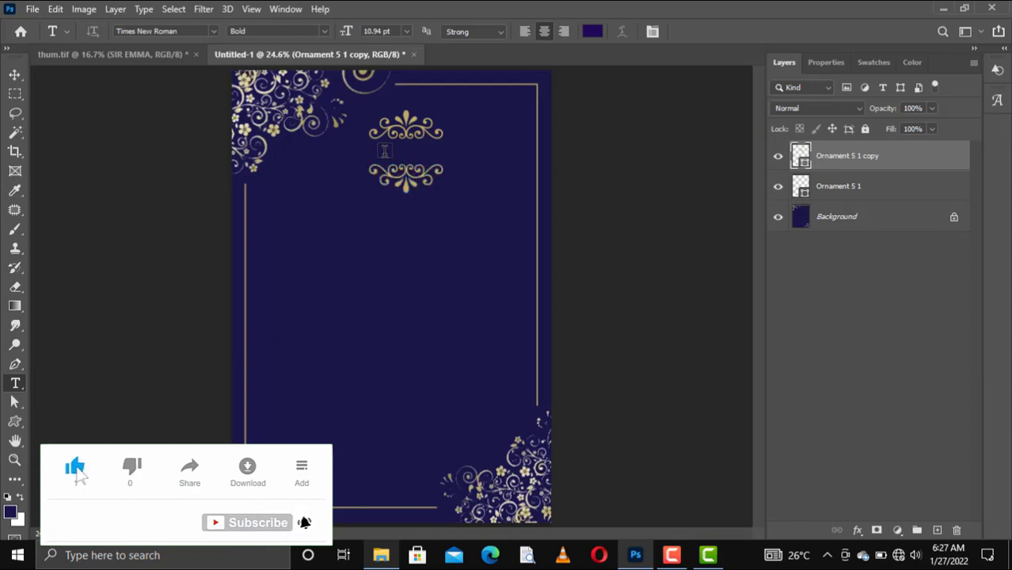
click(384, 150)
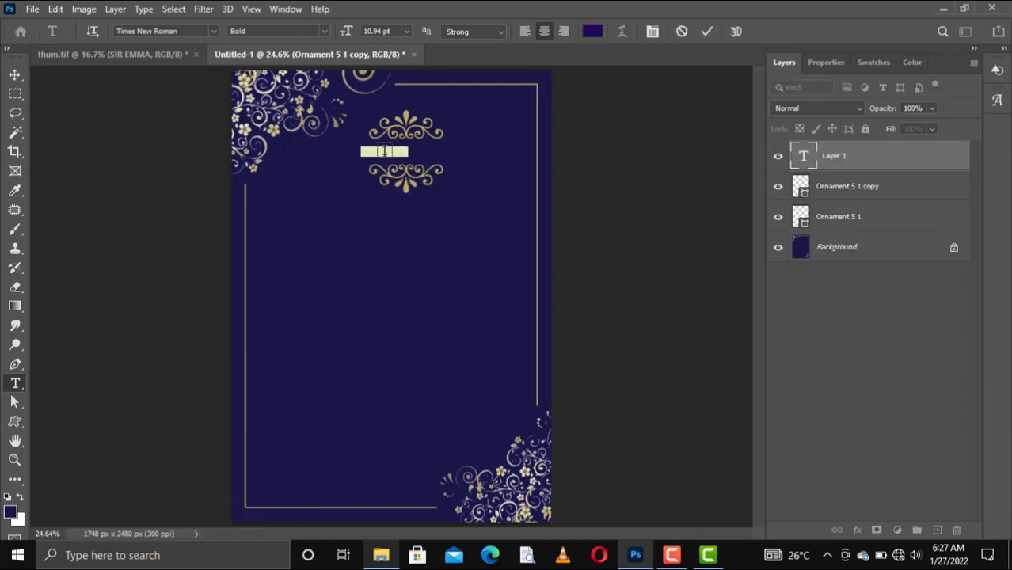
key(BackSpace)
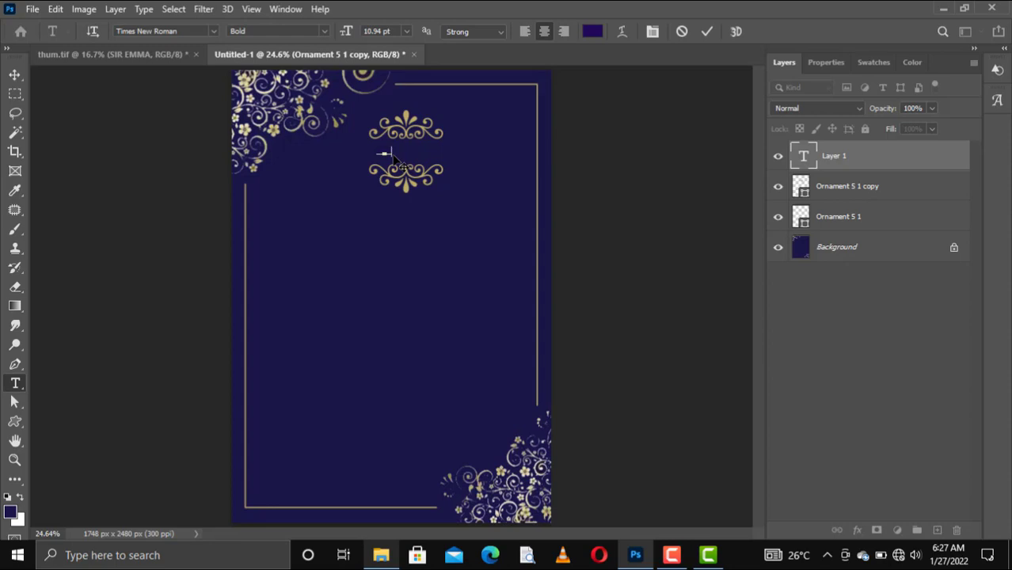
text(G)
key(ctrl+a)
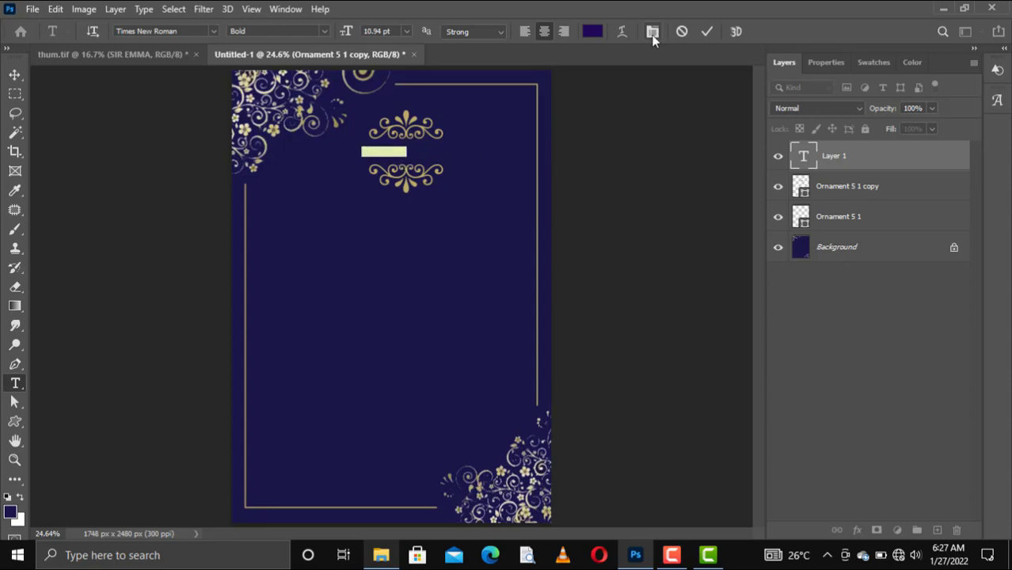
click(878, 64)
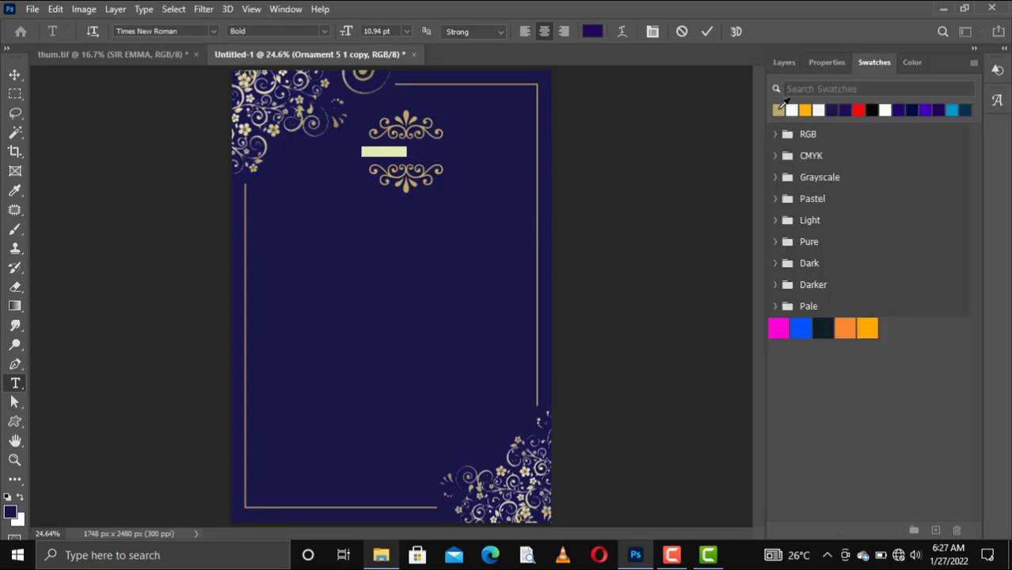
click(779, 109)
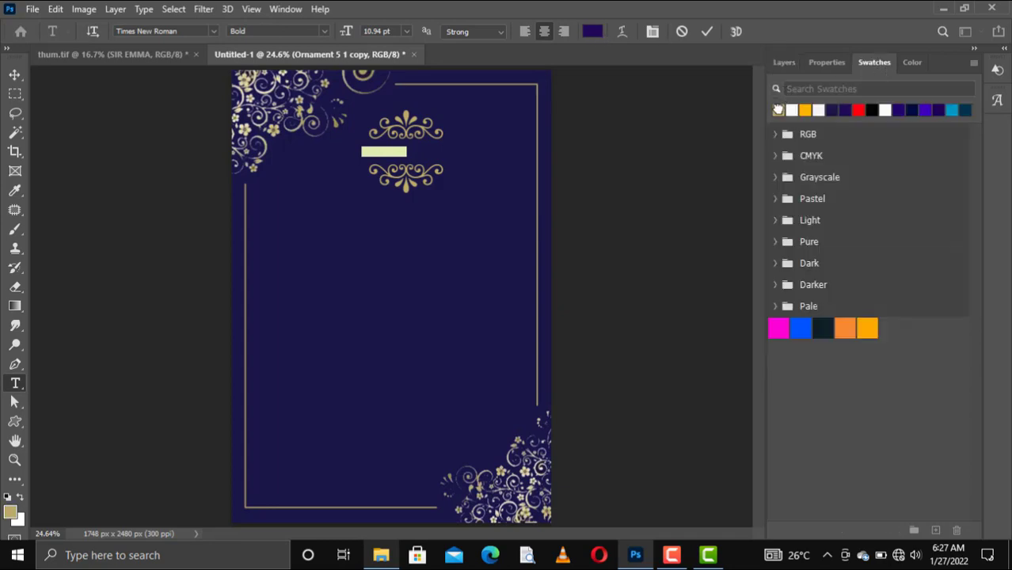
click(708, 33)
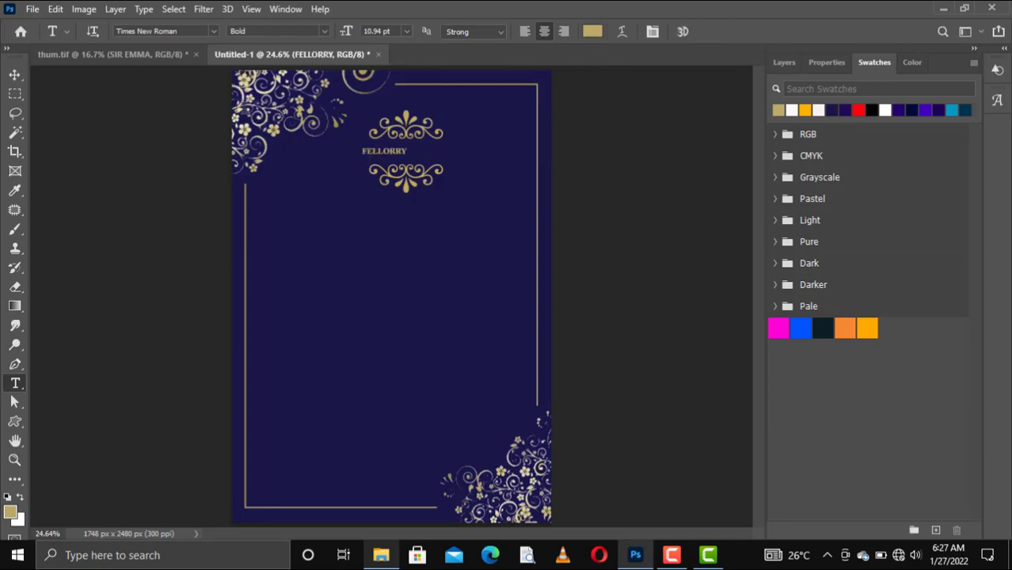
Scale FELLORRY to about 204% and nudge it into place between the flourishes
key(ctrl+t)
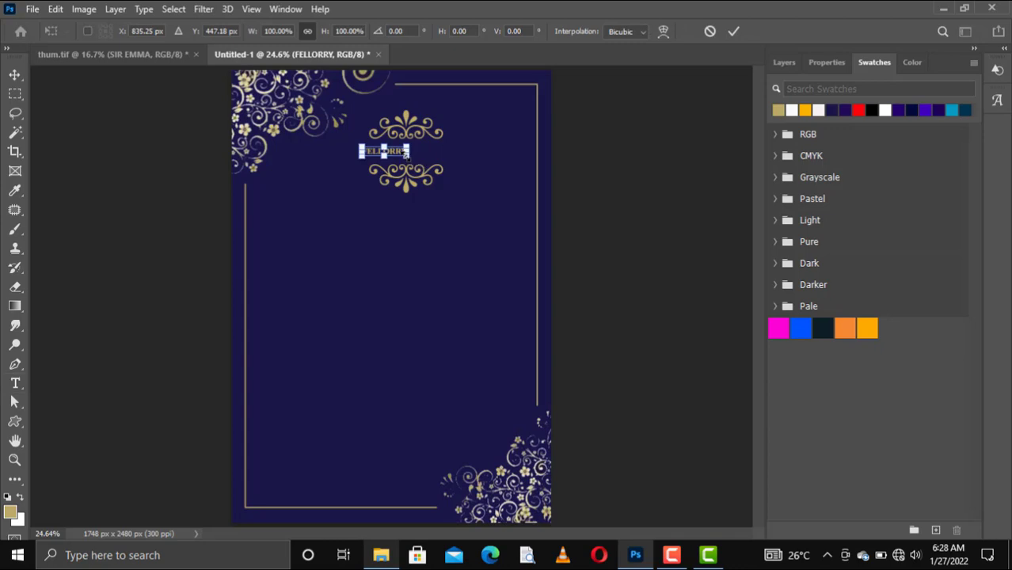
drag(410, 157, 440, 157)
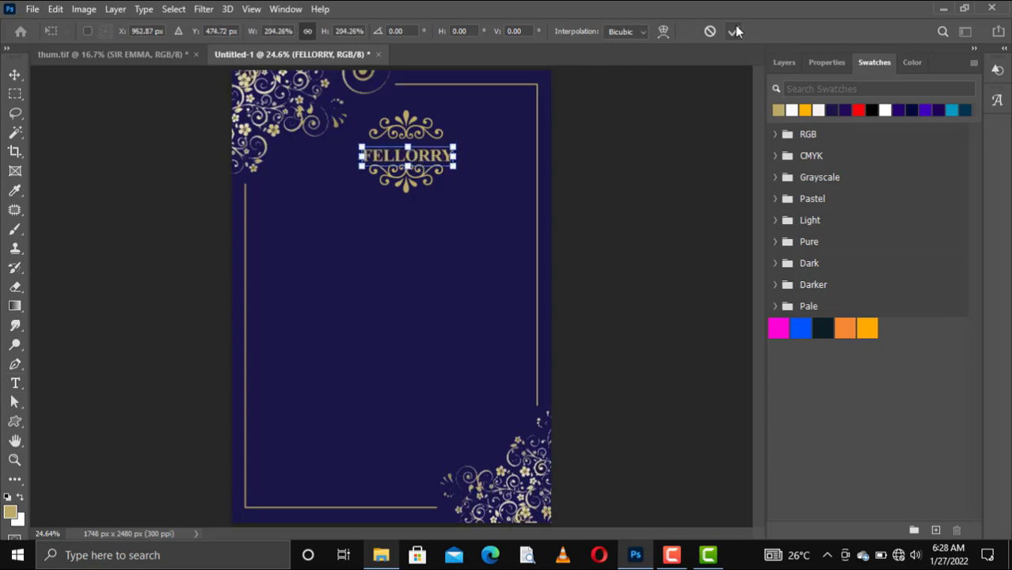
key(Return)
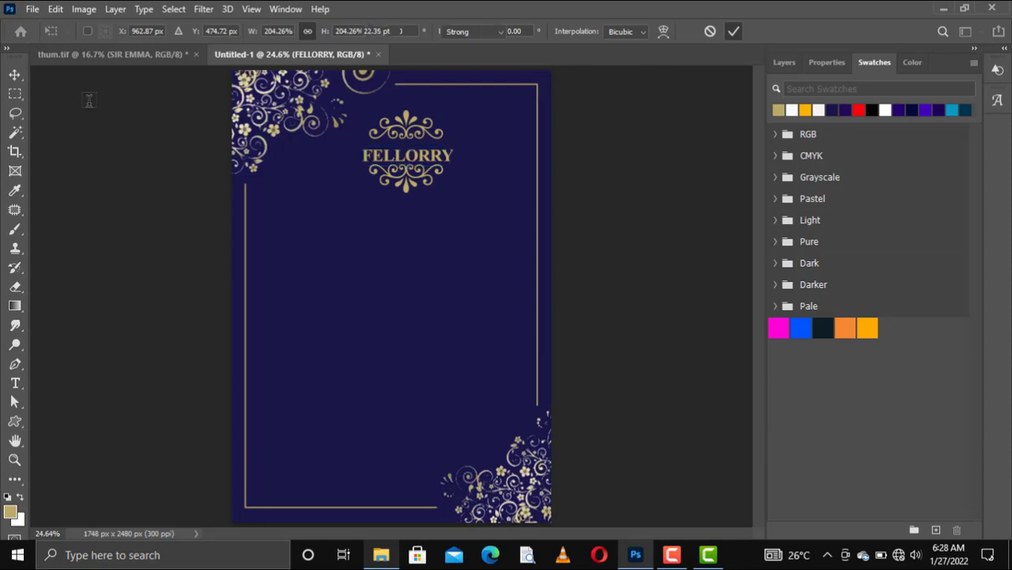
key(t)
key(v)
key(shift+Up)
key(shift+Up)
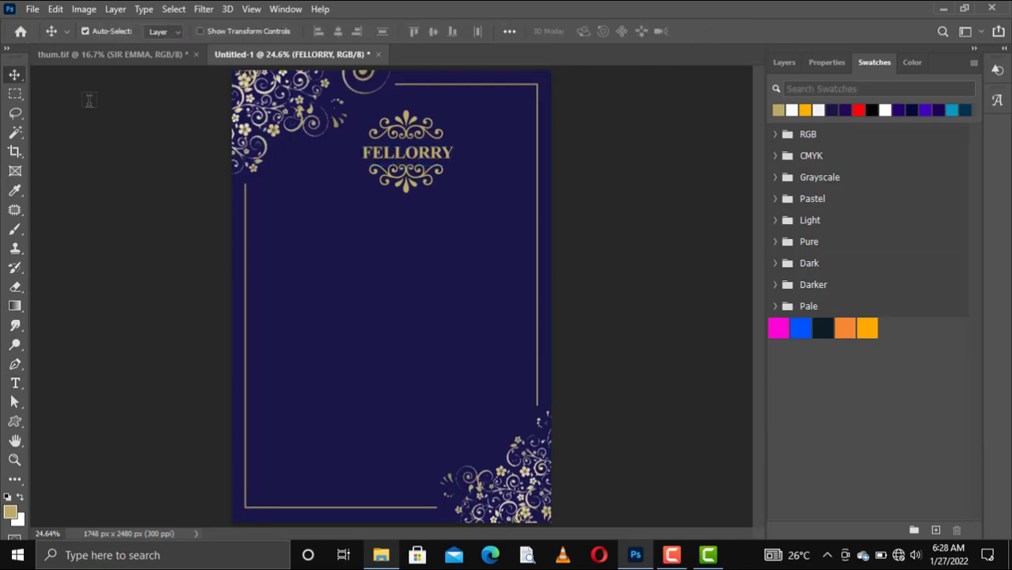
key(shift+Left)
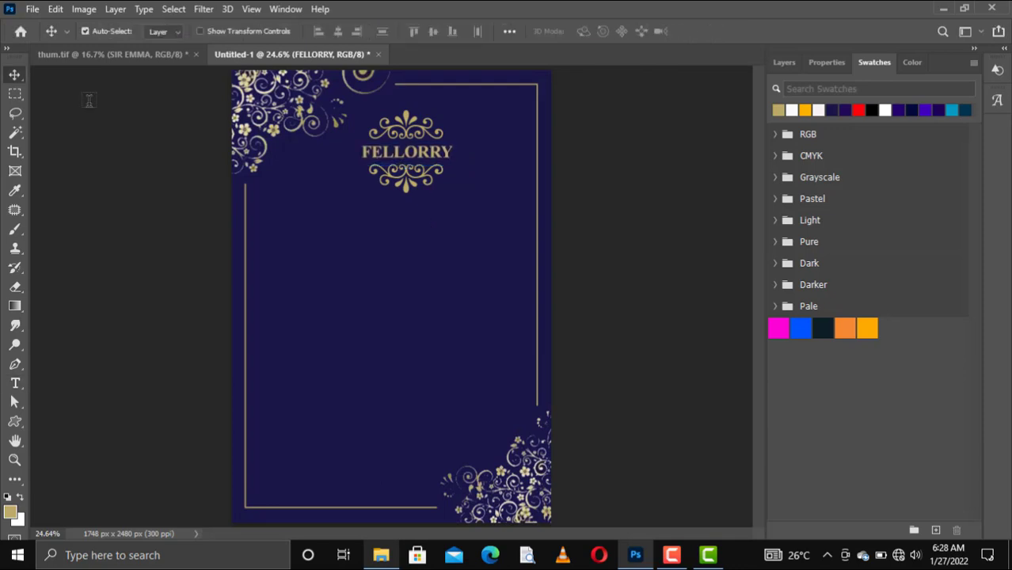
key(Right)
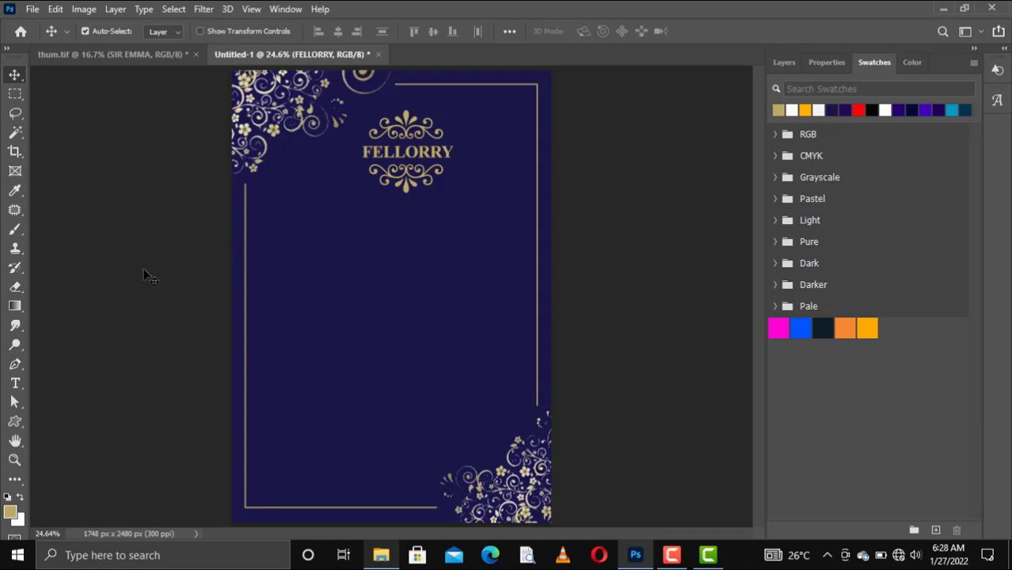
Add a white text line reading THE FAMILIES OF below the ornaments
click(15, 383)
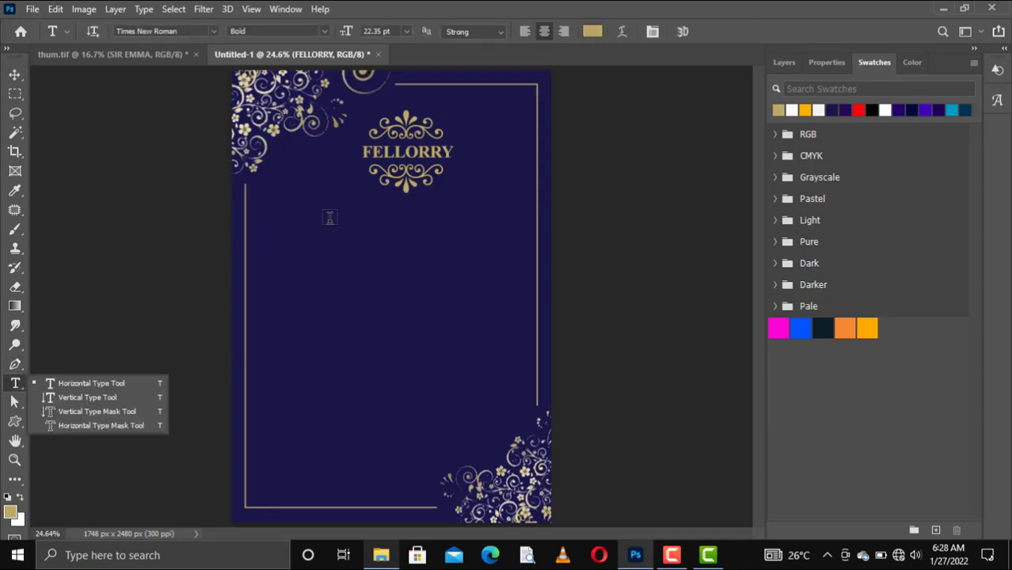
click(360, 215)
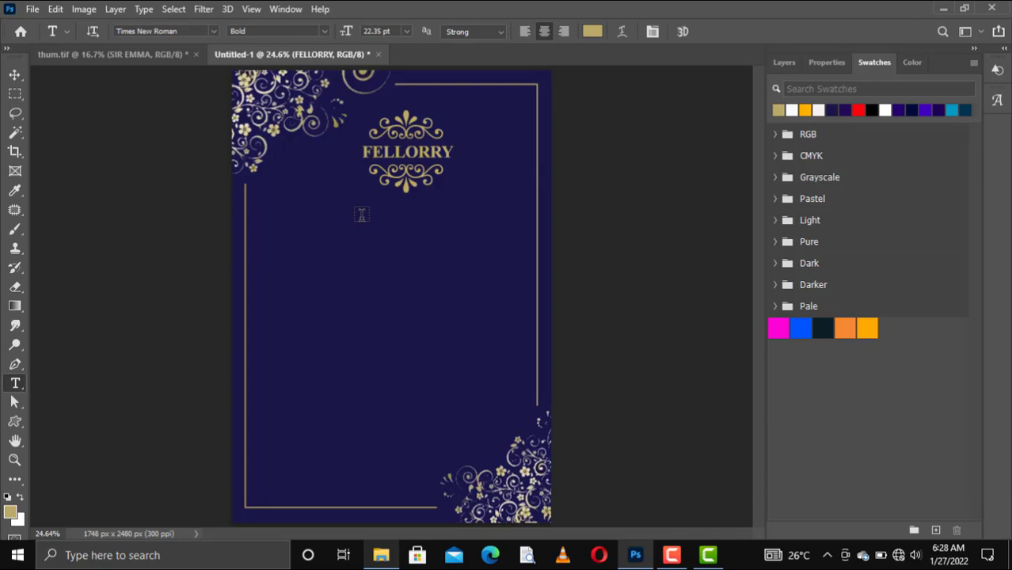
click(360, 215)
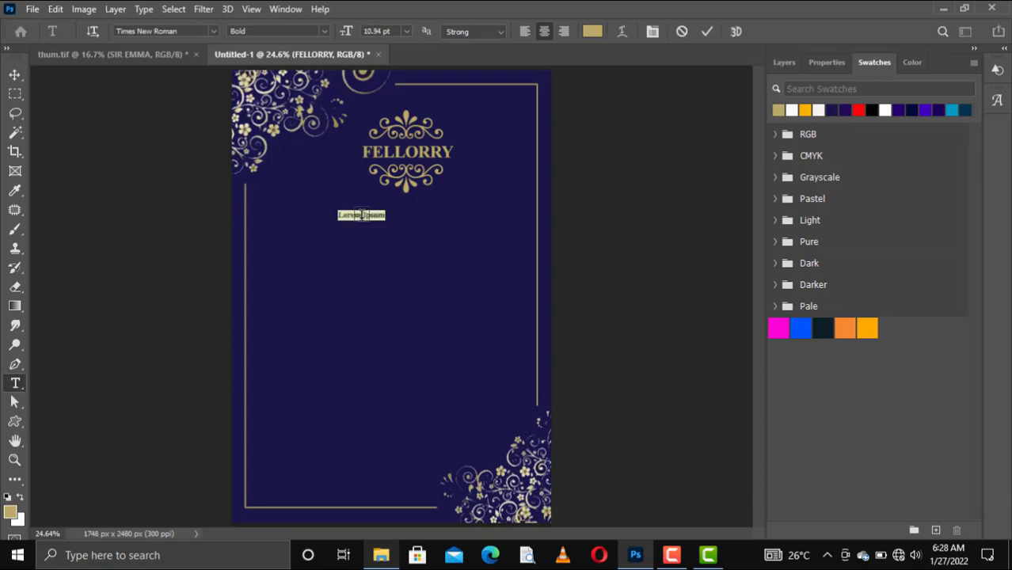
click(361, 214)
key(ctrl+a)
text(THEKEN)
text(M)
text(ILIES)
text( OF)
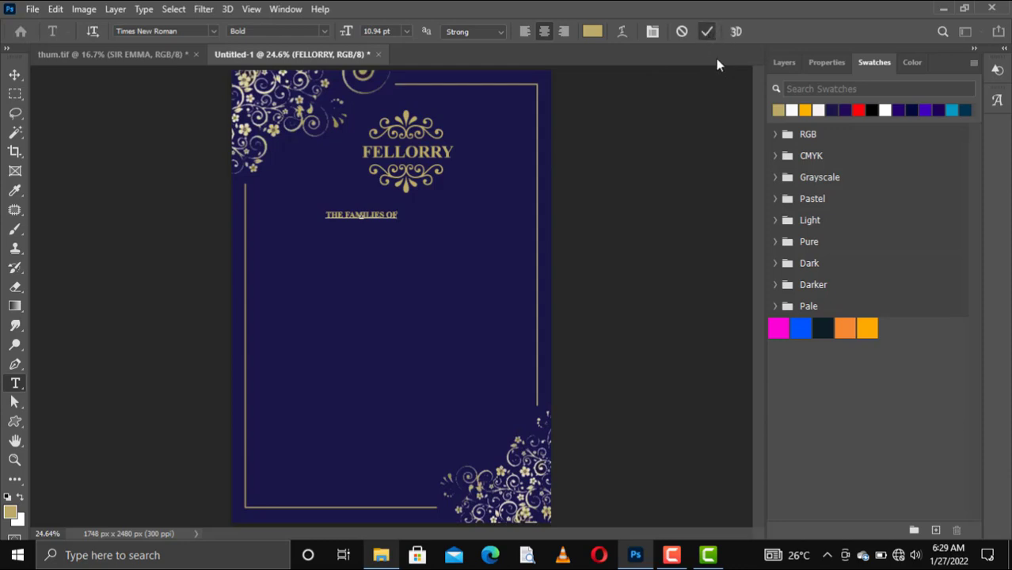
click(668, 194)
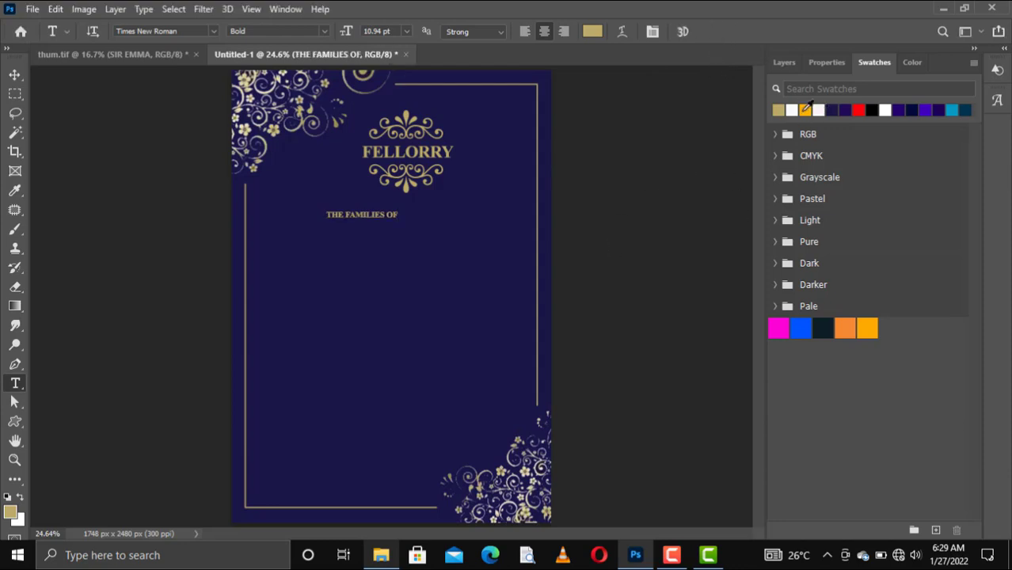
click(791, 110)
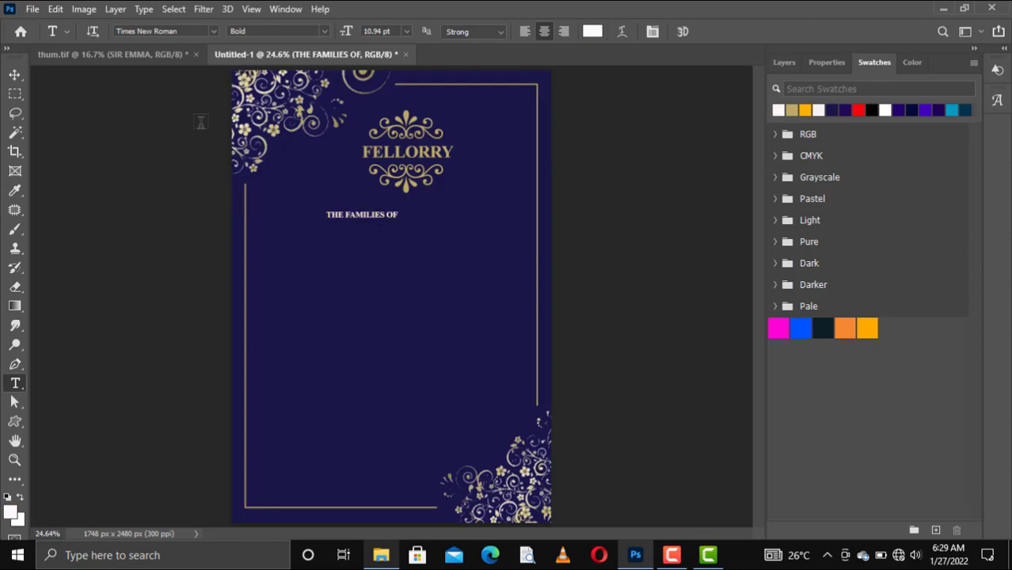
Enlarge THE FAMILIES OF and centre it just beneath the gold title ornament
key(ctrl+t)
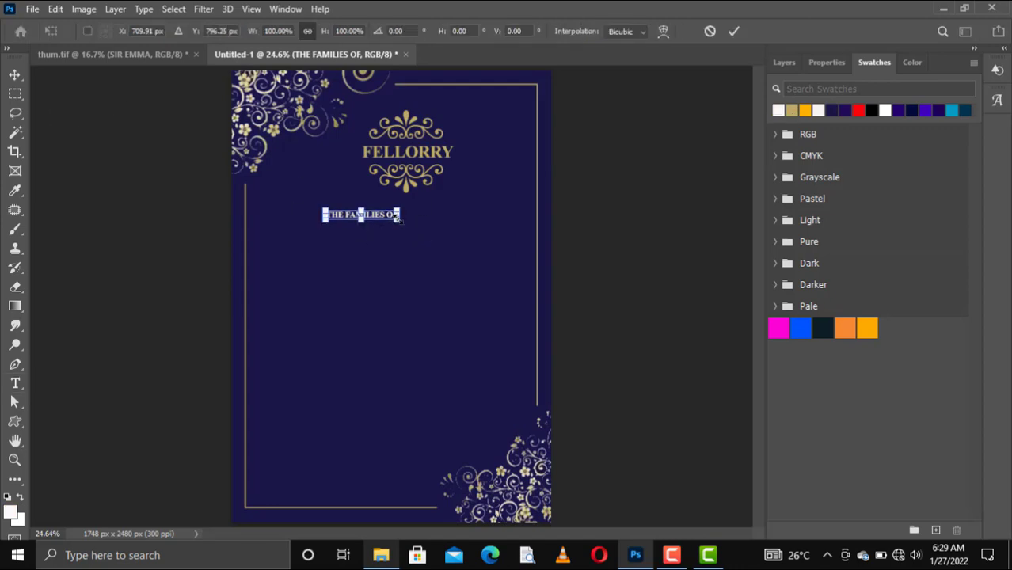
drag(398, 220, 455, 252)
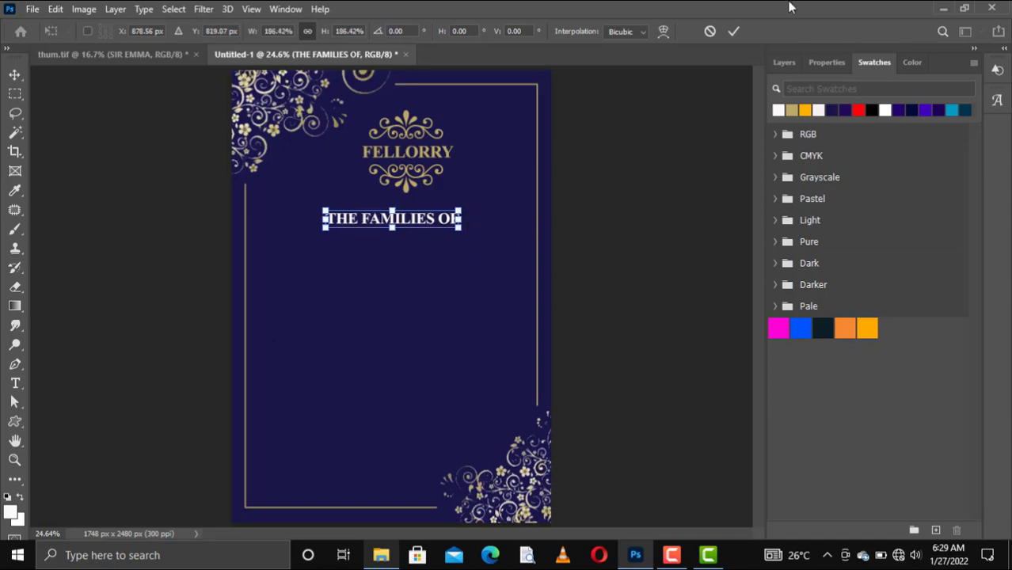
click(734, 30)
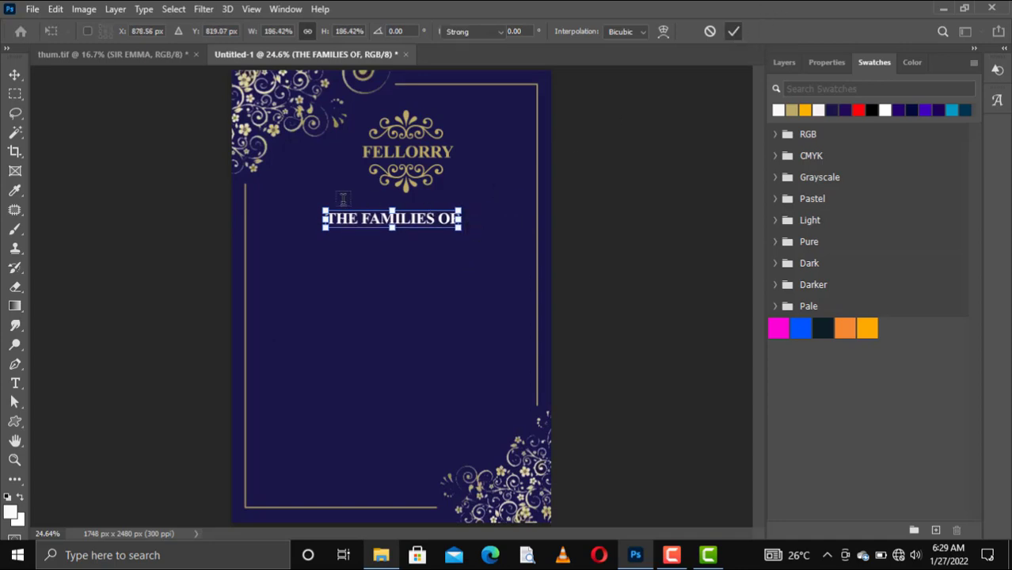
key(v)
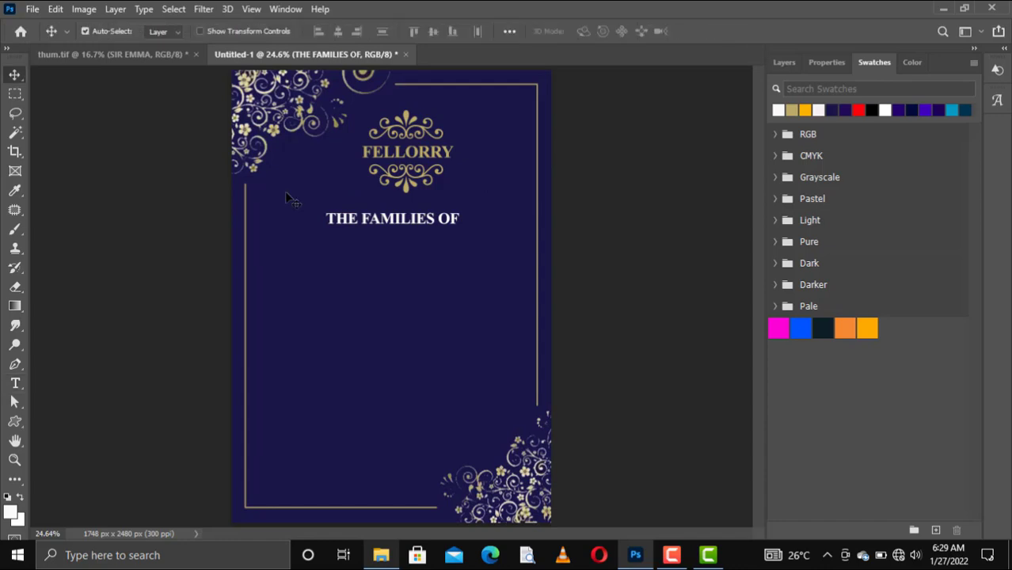
drag(388, 225, 402, 217)
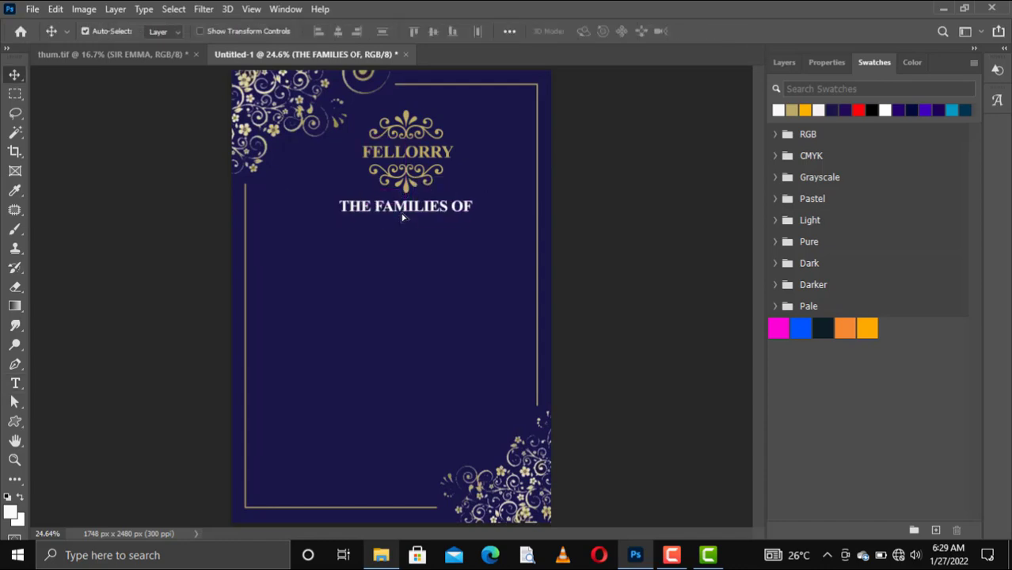
key(Down)
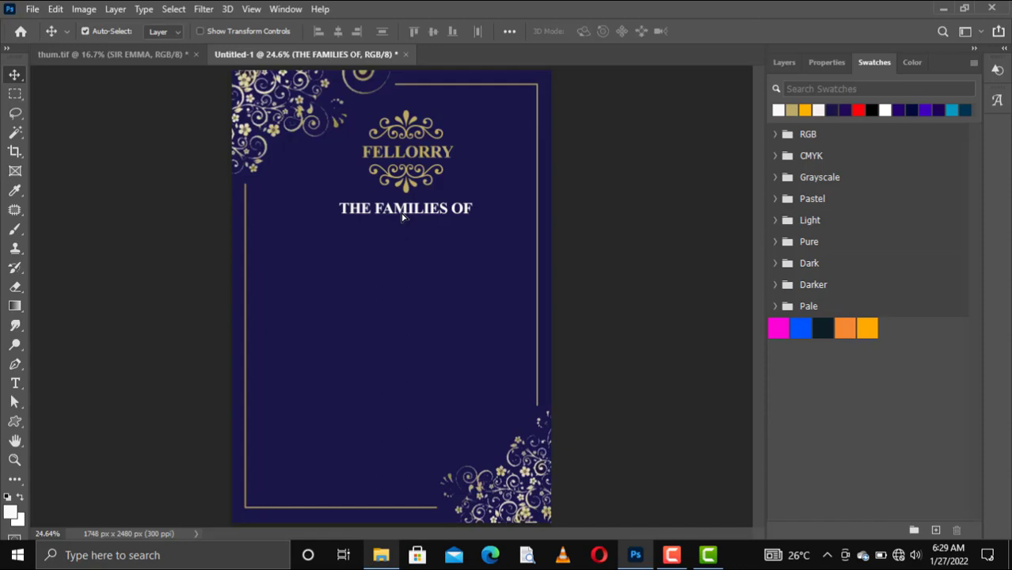
key(shift+Left)
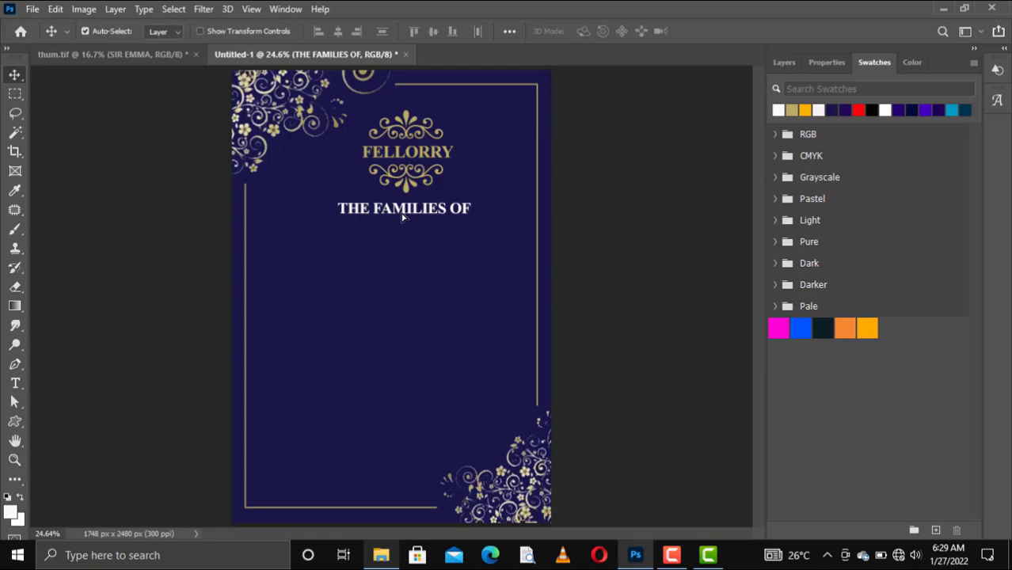
key(Left)
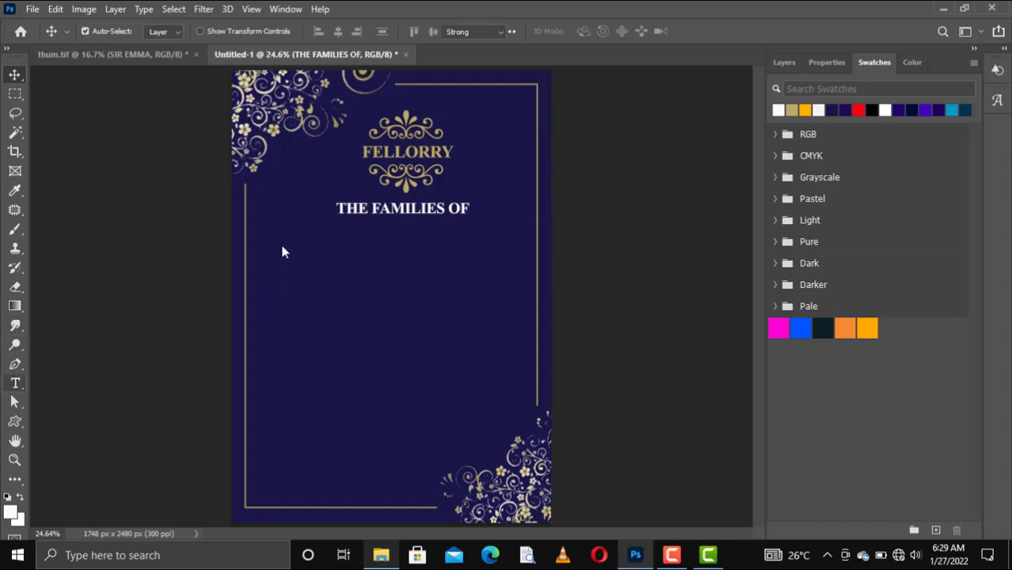
Add a 10.94 pt white text line below the heading with the first family head's name
click(16, 384)
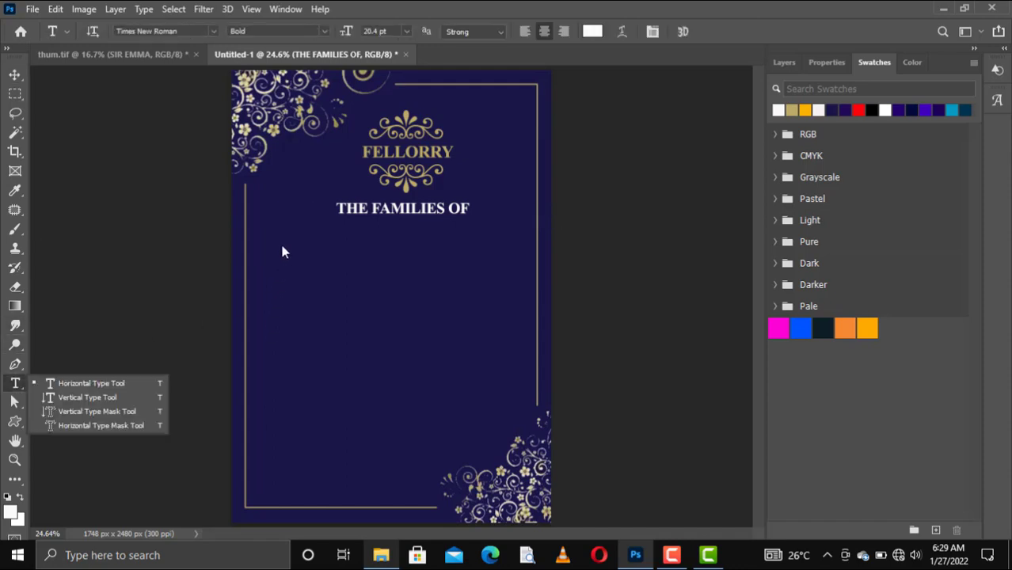
click(108, 382)
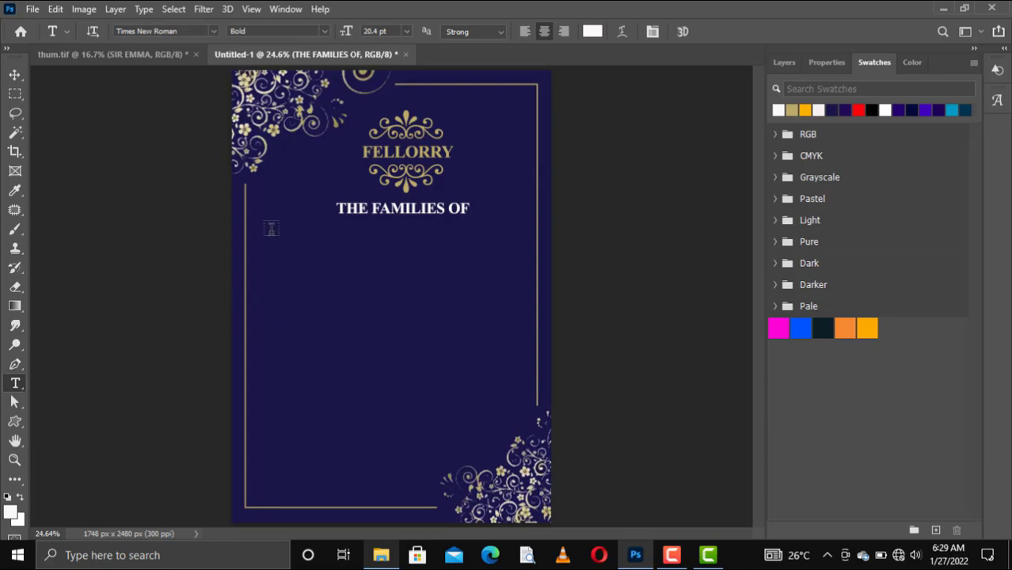
click(270, 228)
click(271, 228)
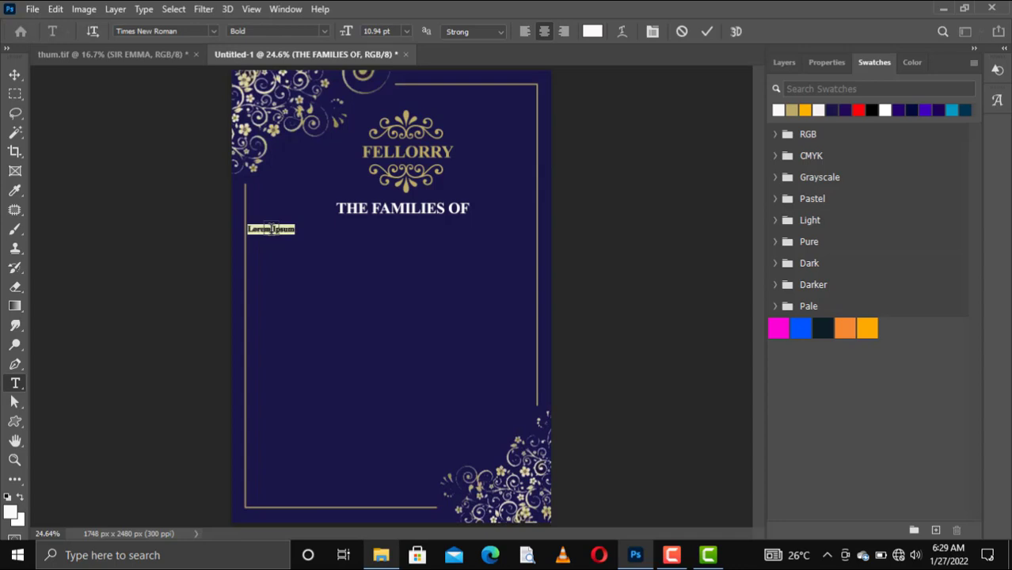
key(BackSpace)
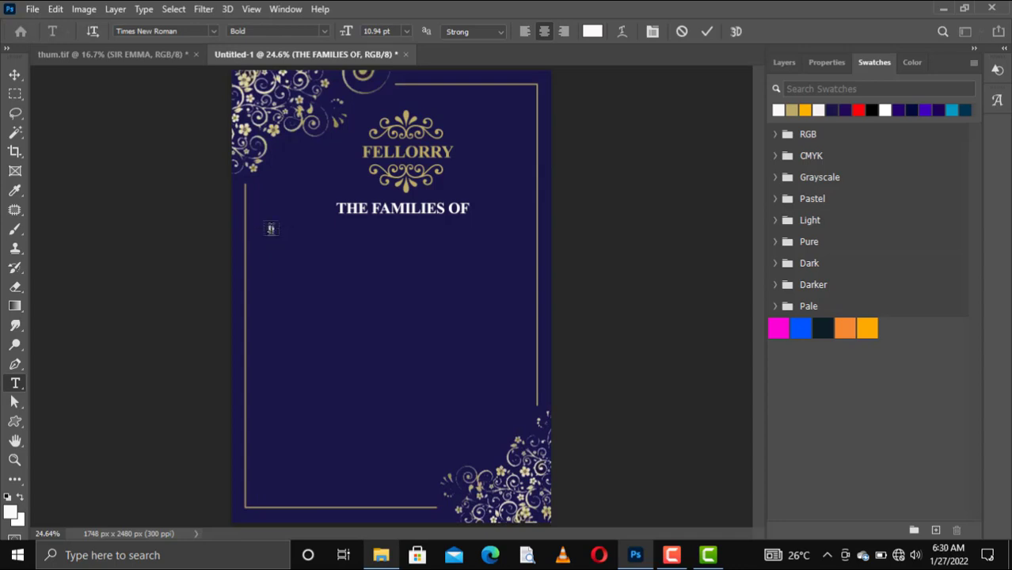
text(Dr)
text(& Mrs)
text( N)
text(nakoh)
click(705, 31)
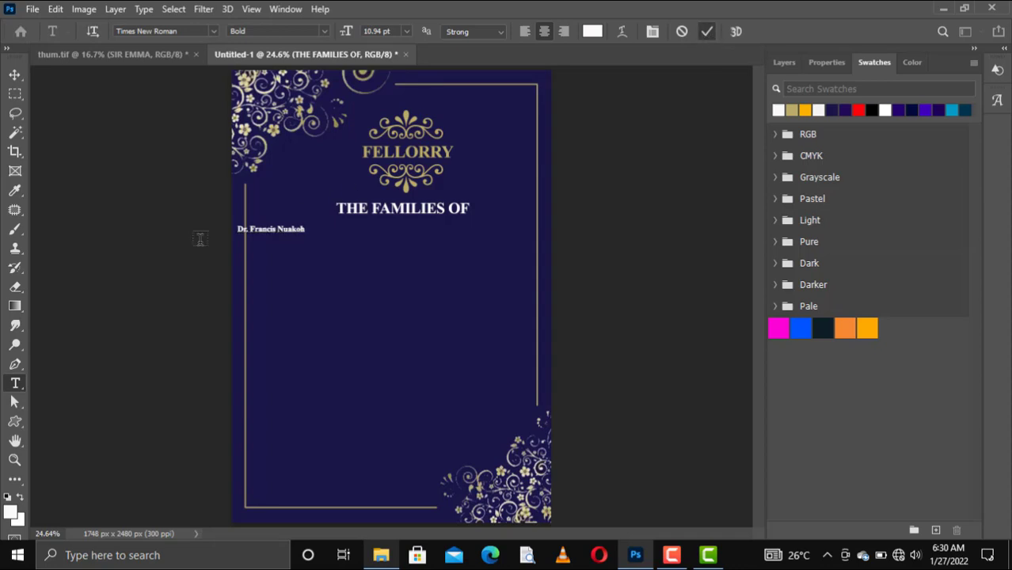
key(v)
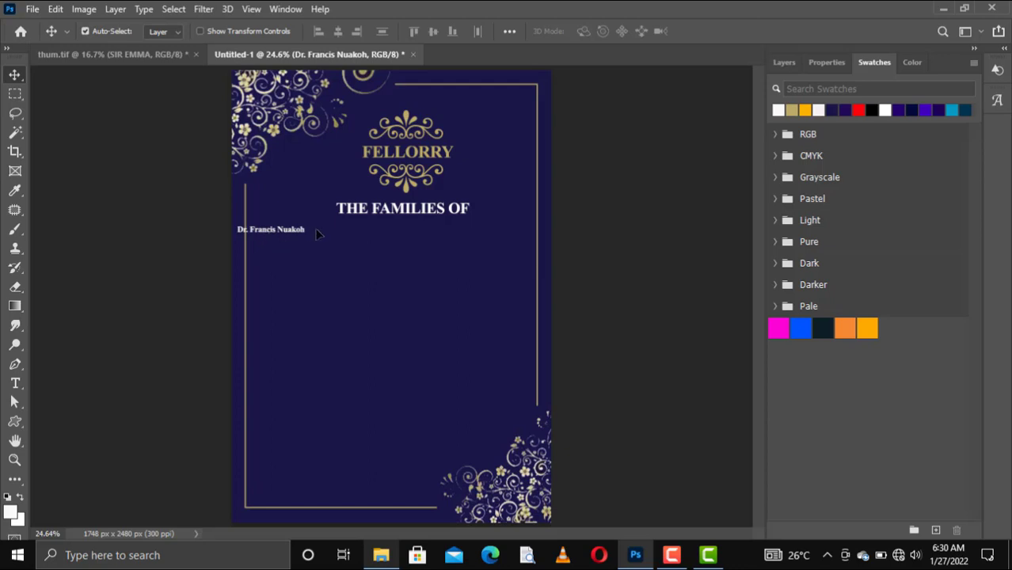
Recolour the name line orange, scale it to about 147%, and set it under the heading's left part
drag(287, 234, 332, 237)
click(792, 110)
key(alt+BackSpace)
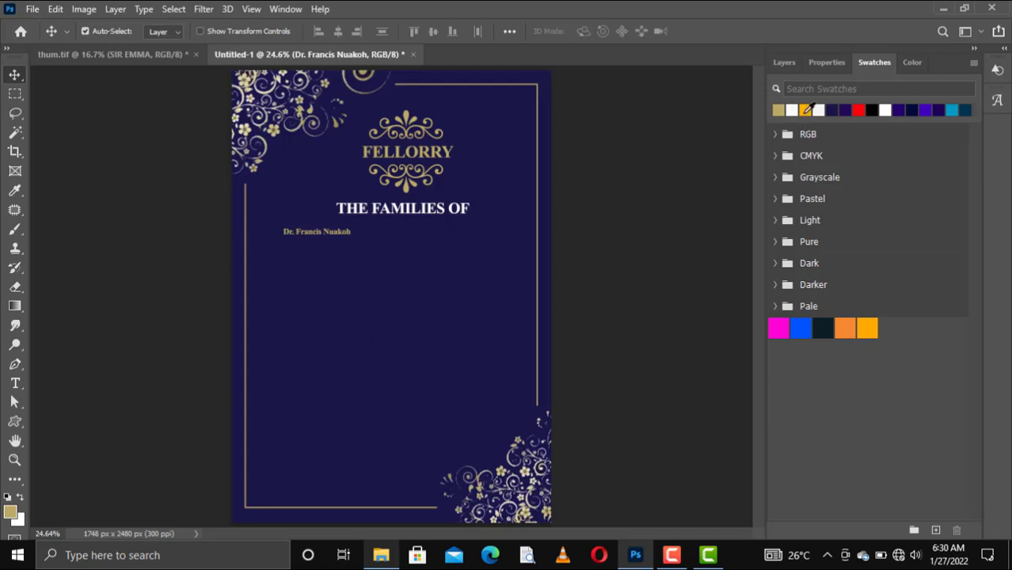
click(804, 112)
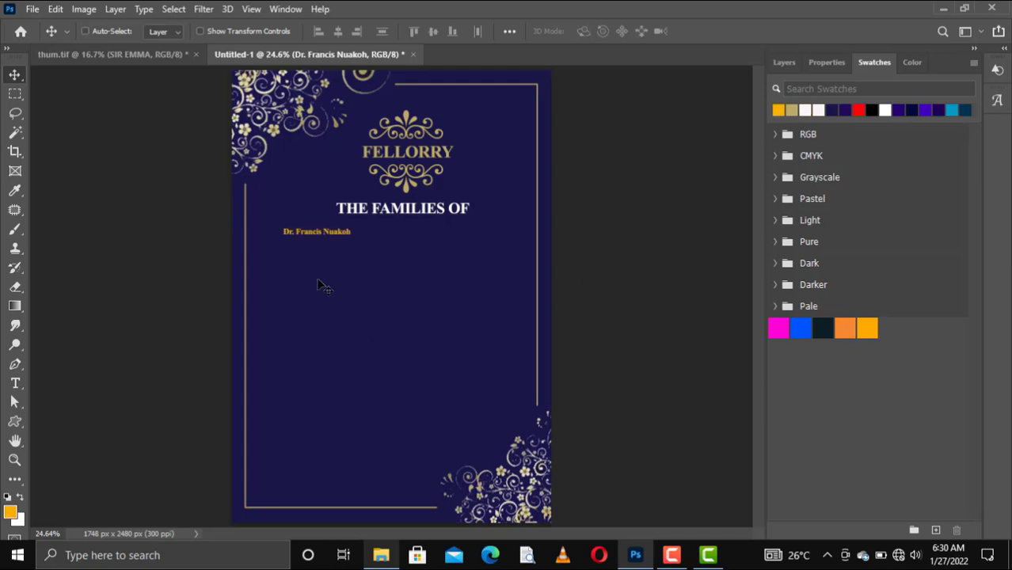
key(ctrl+t)
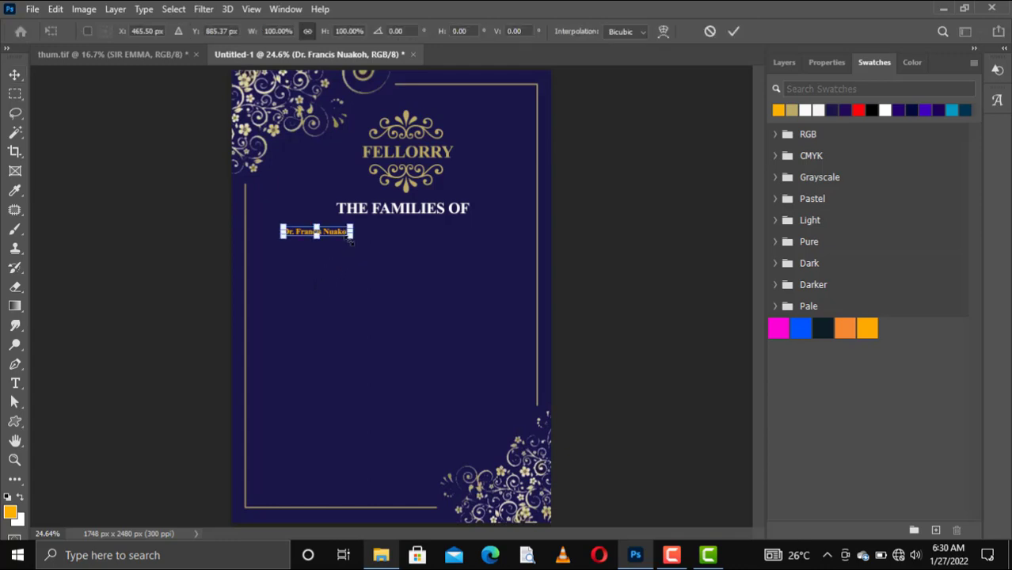
drag(352, 238, 383, 256)
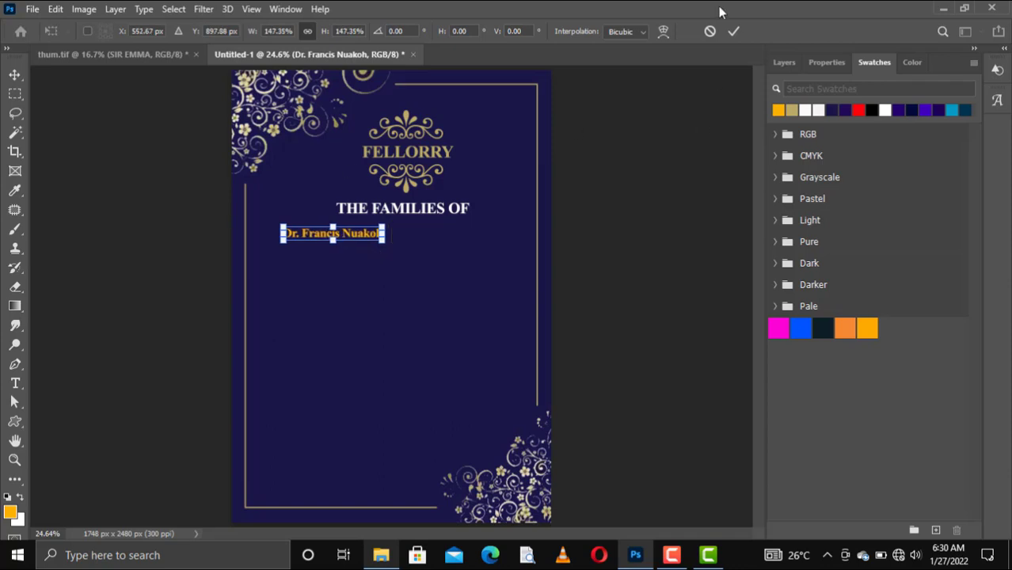
click(733, 32)
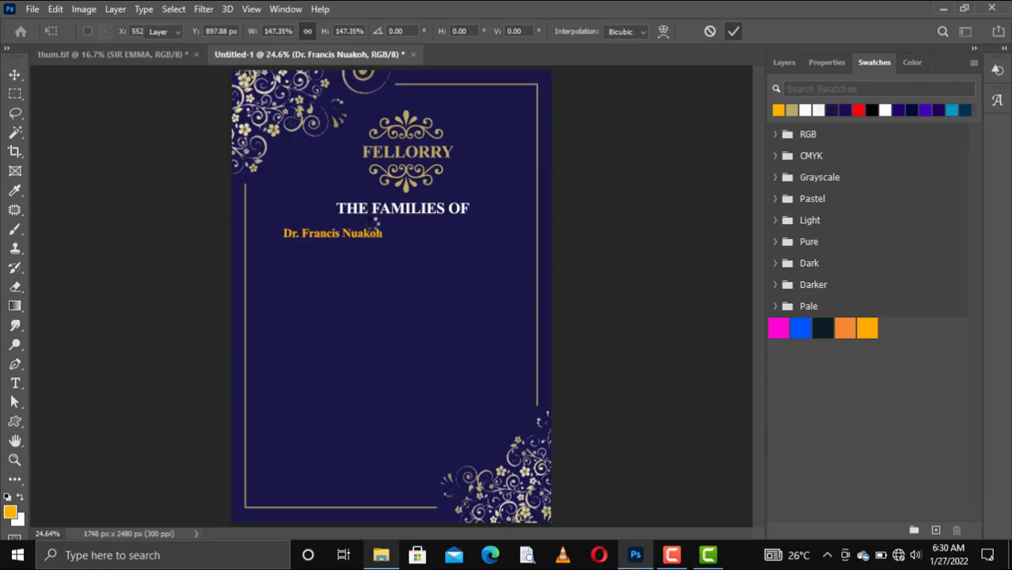
drag(349, 238, 333, 239)
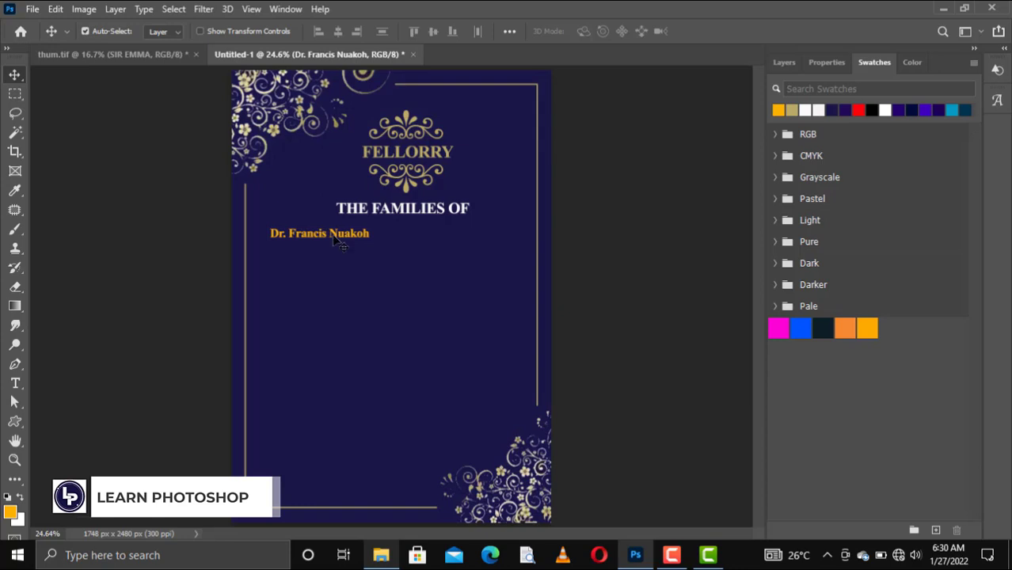
Duplicate the name line directly below, retype it with the spouse's name, and align it left
drag(333, 239, 330, 240)
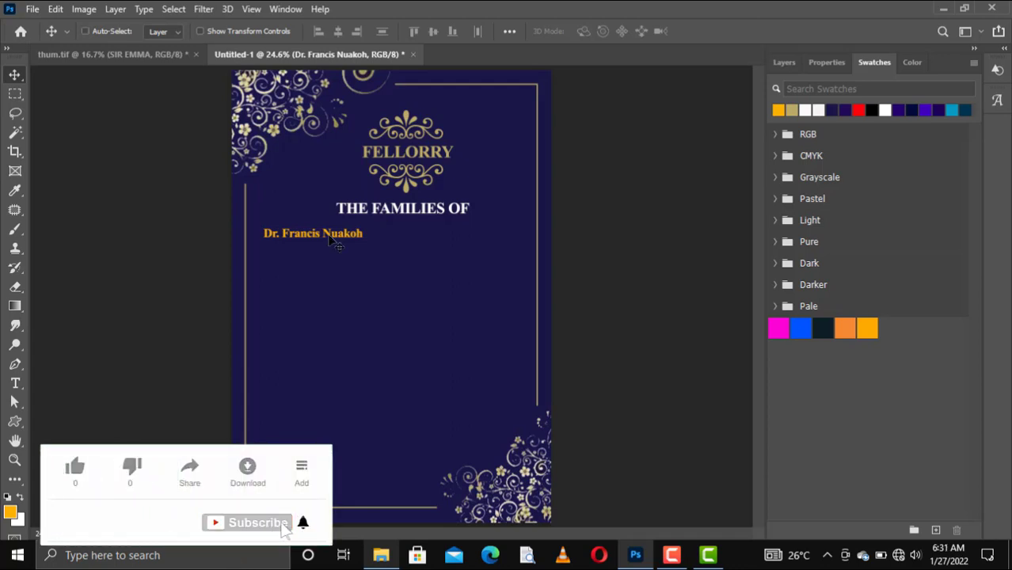
key(ctrl+j)
drag(329, 241, 328, 255)
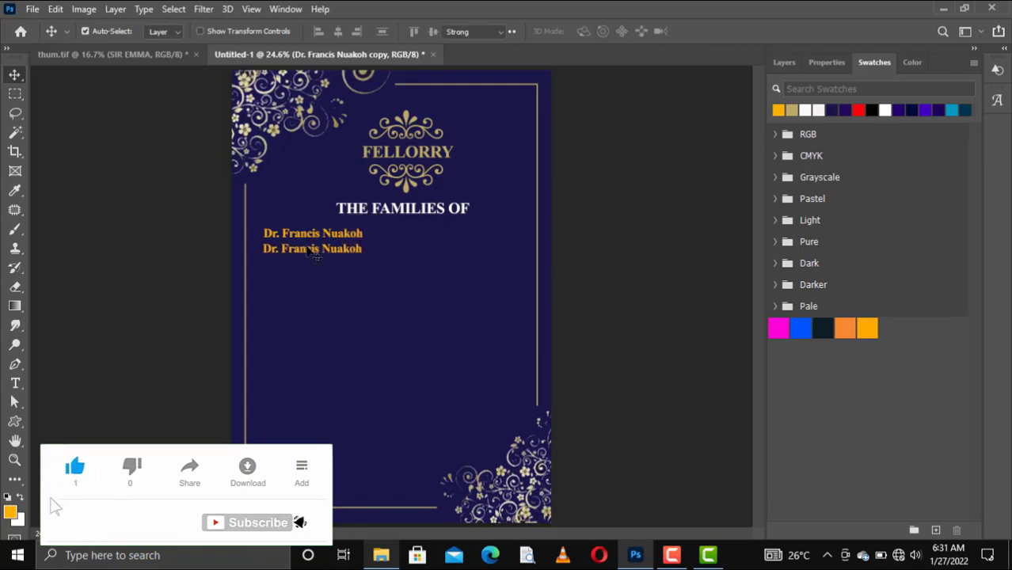
double_click(310, 249)
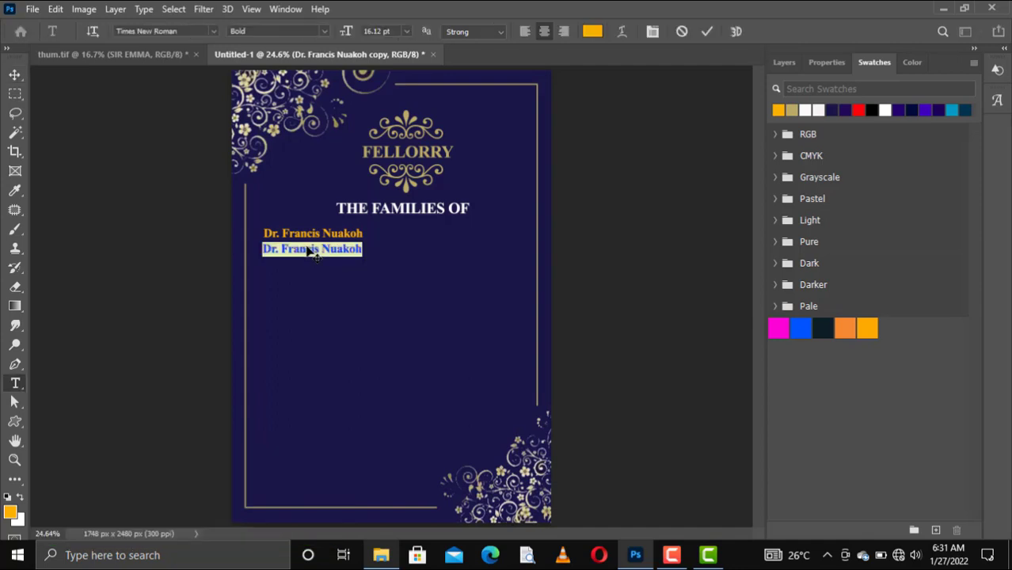
click(310, 250)
key(ctrl+a)
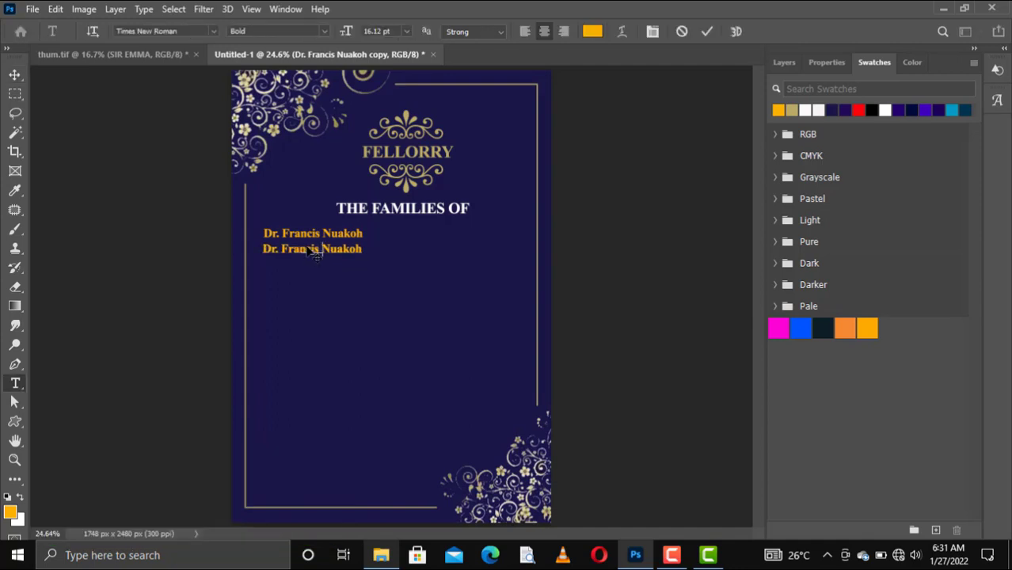
text(Mrs.)
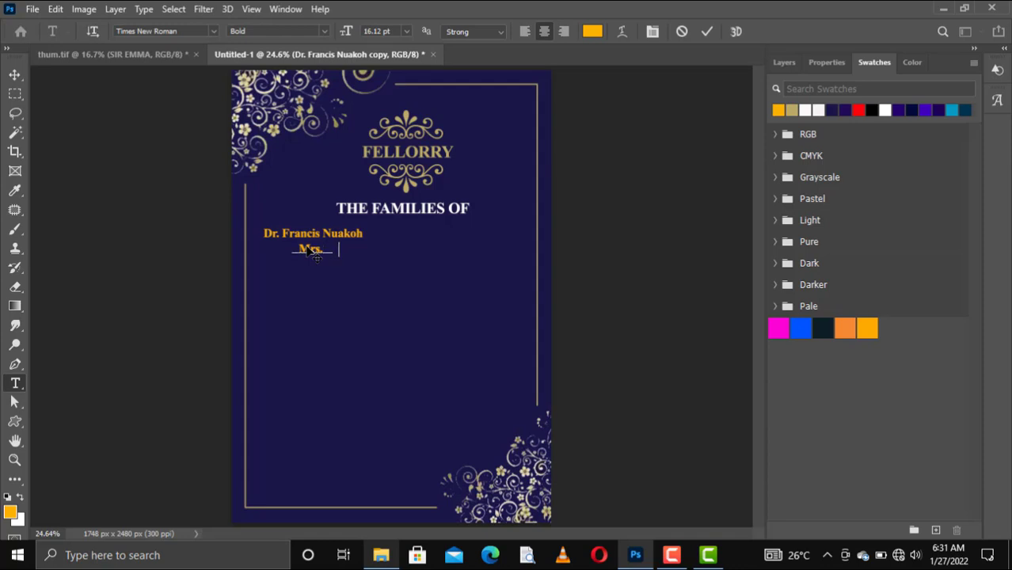
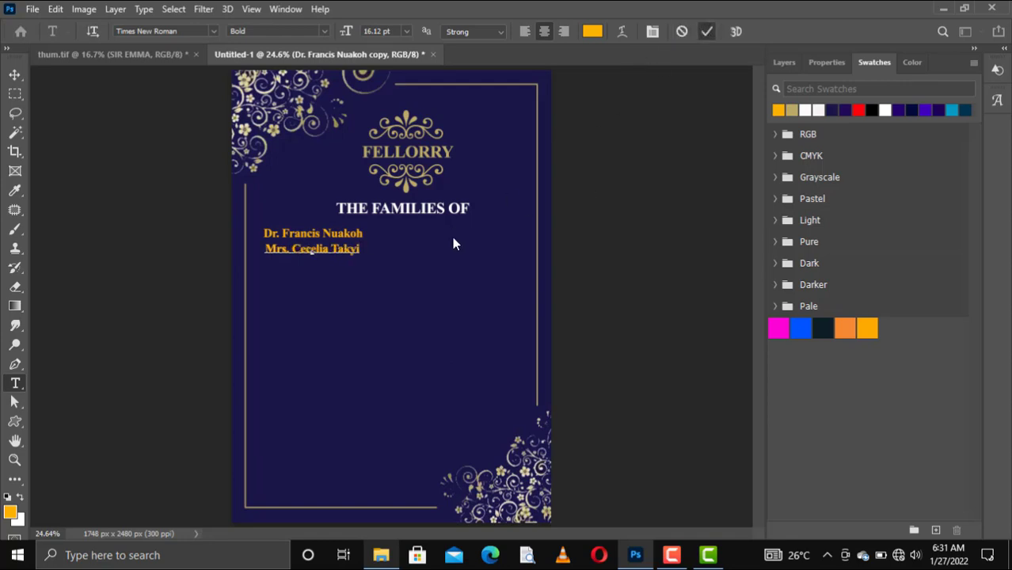
key(ctrl+Return)
key(v)
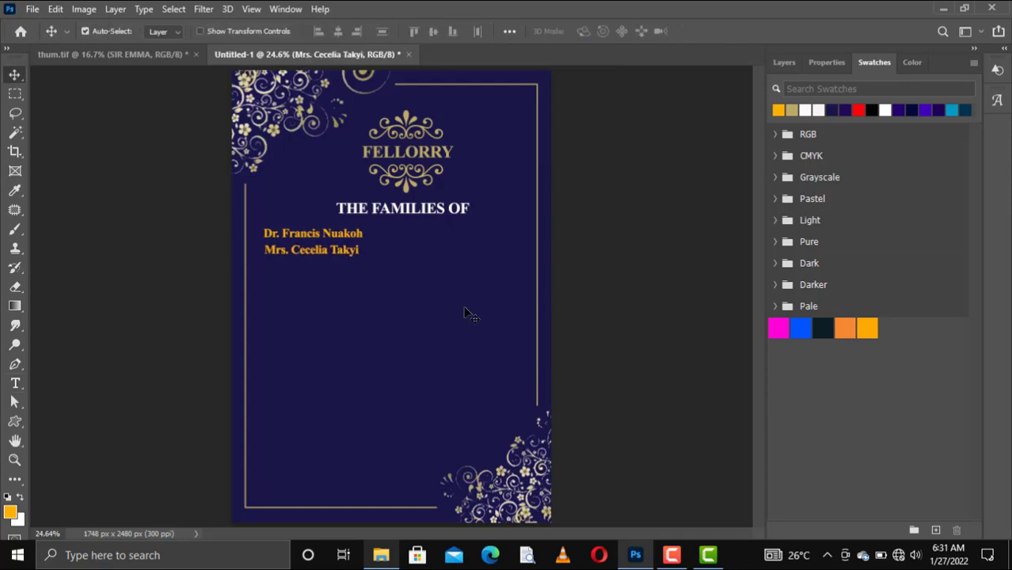
key(Left)
key(Left)
key(Left)
Select both name layers and drag copies to the right, level with the originals
click(780, 63)
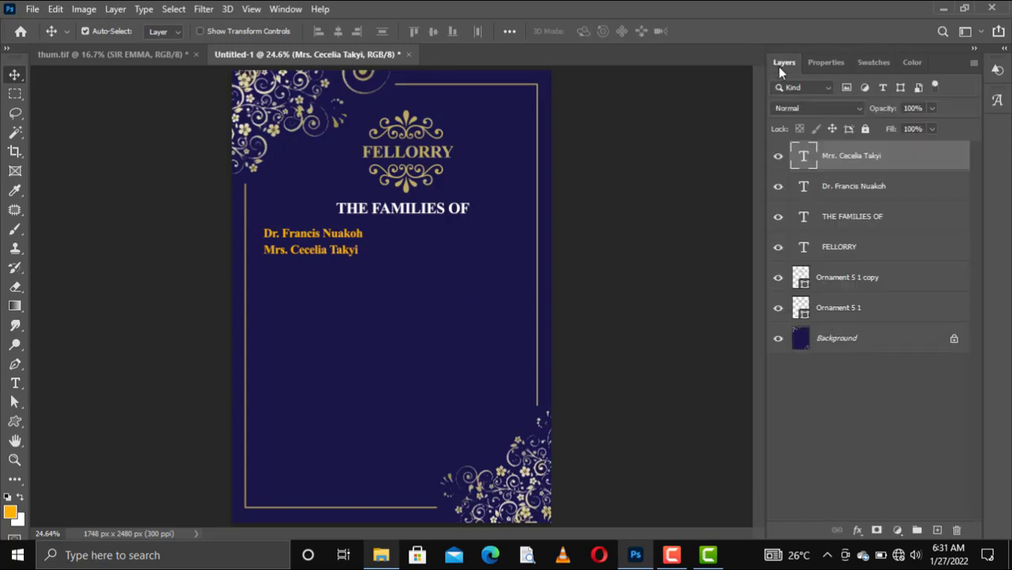
click(840, 193)
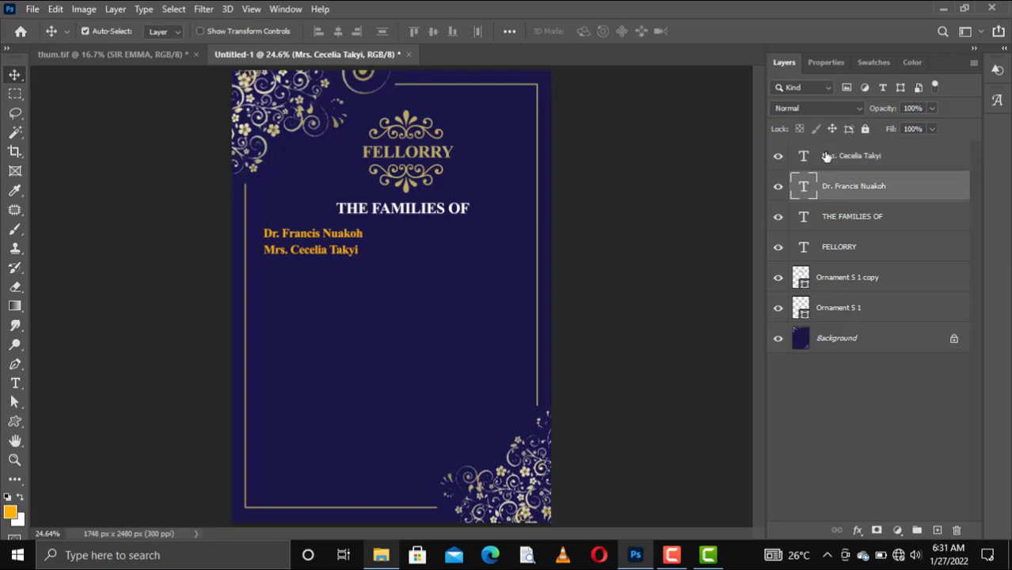
shift+click(825, 156)
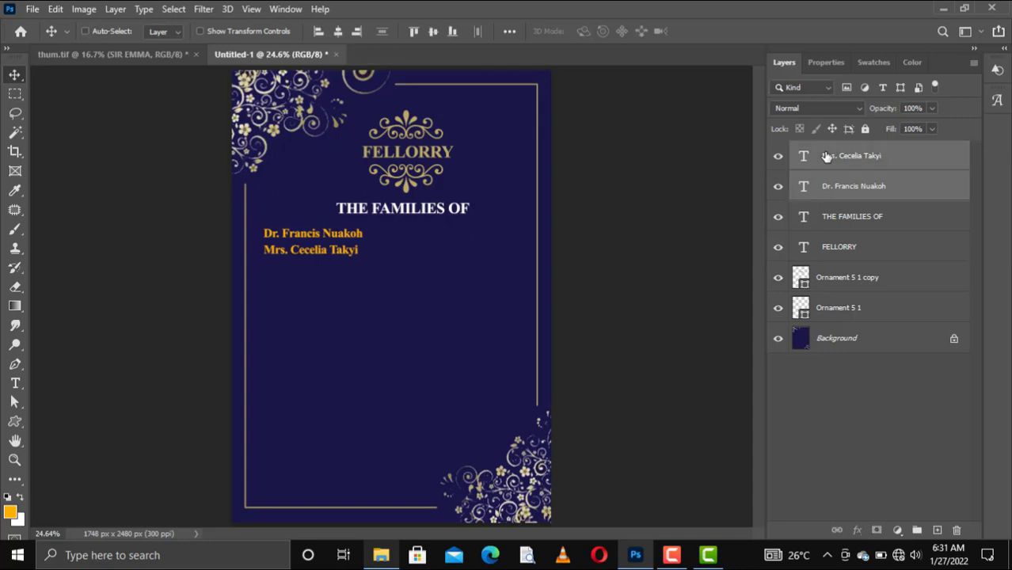
key(ctrl)
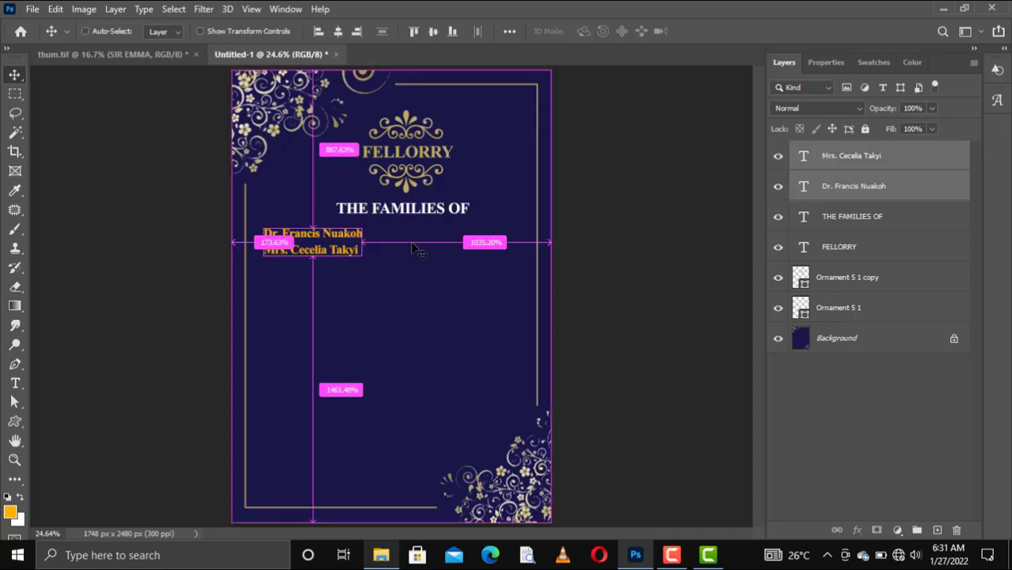
alt+click(417, 249)
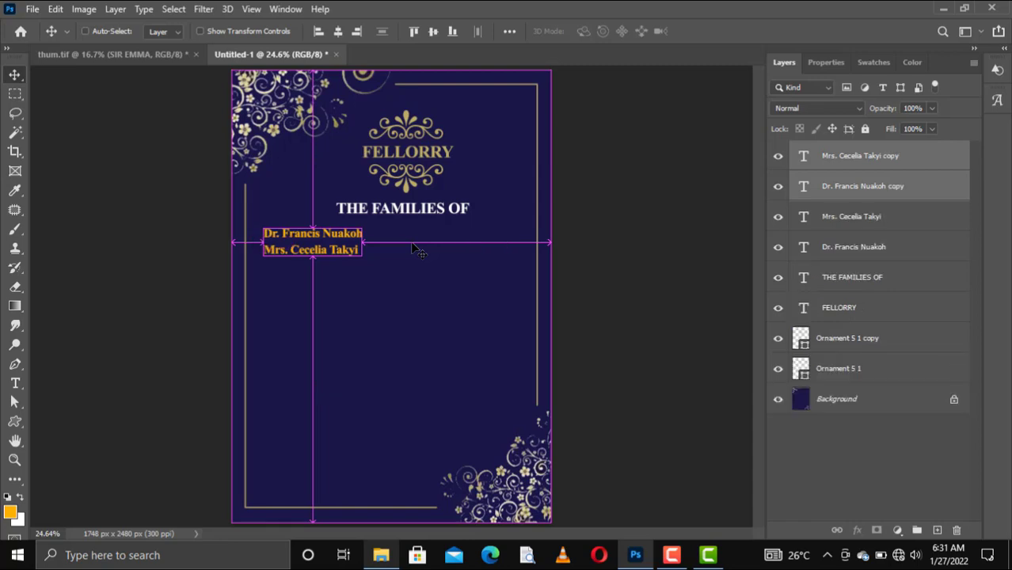
drag(344, 237, 488, 237)
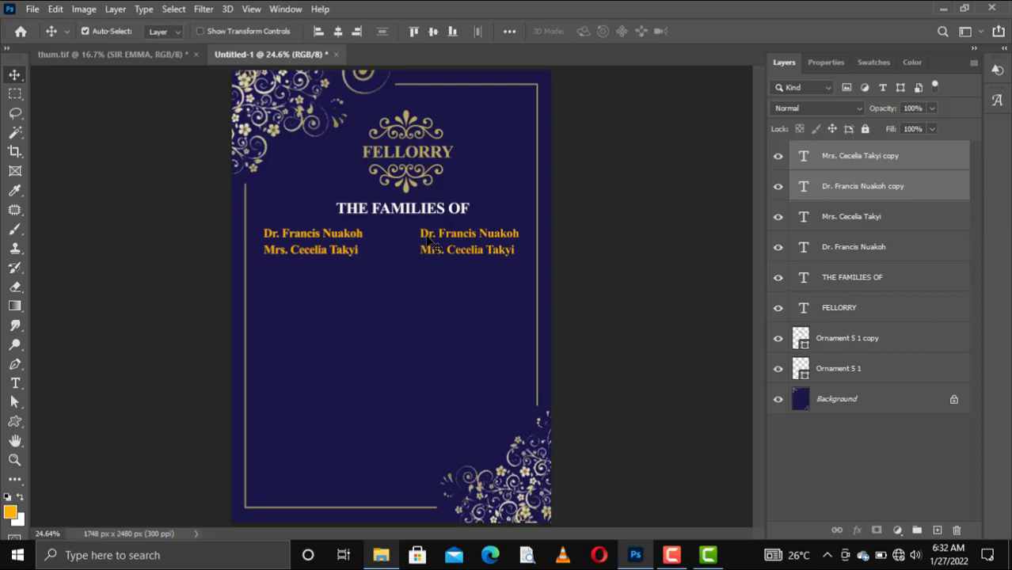
Retype the upper right-hand copy with the second family head's name and an Mr. title
ctrl+click(837, 191)
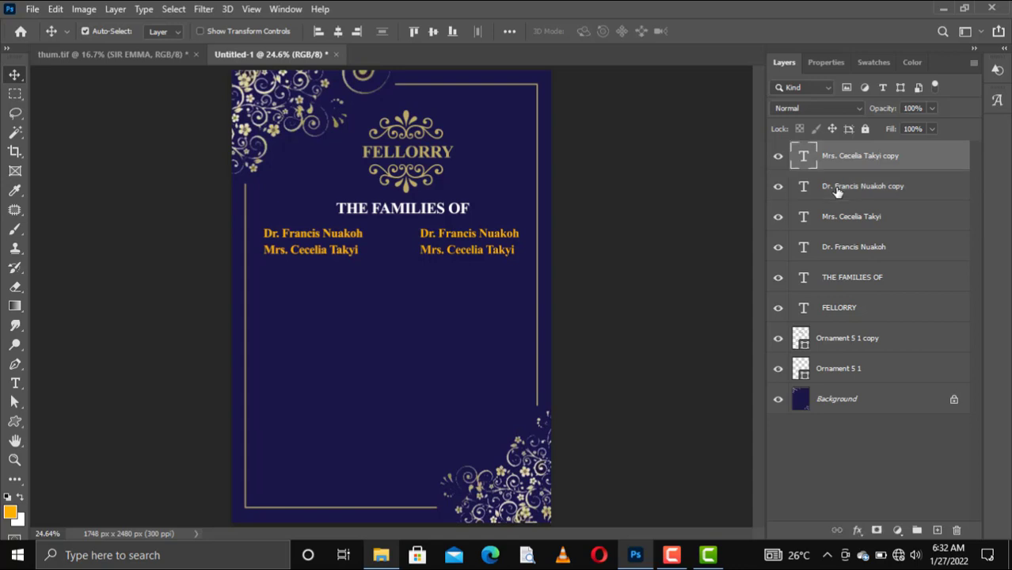
click(431, 240)
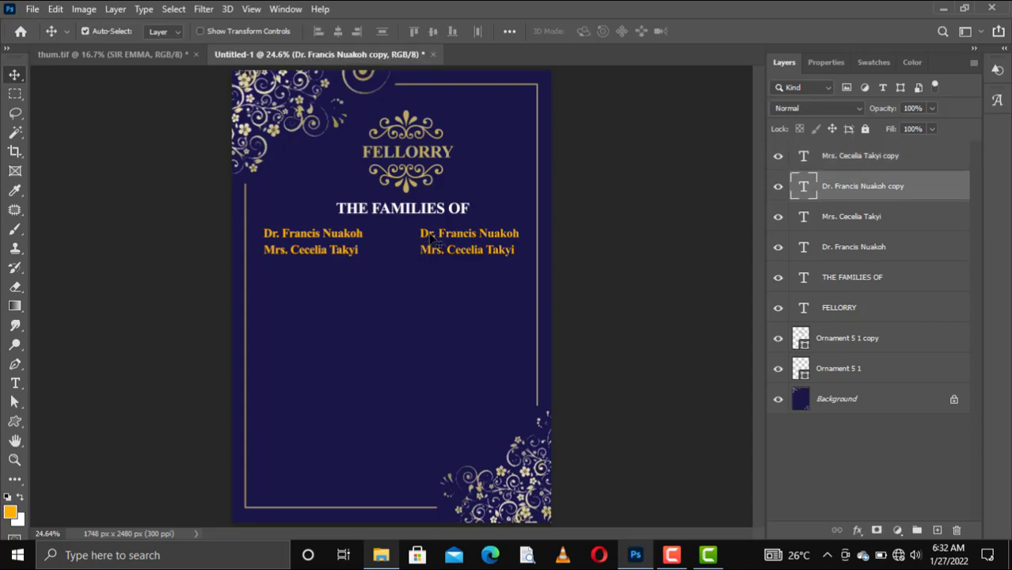
double_click(431, 237)
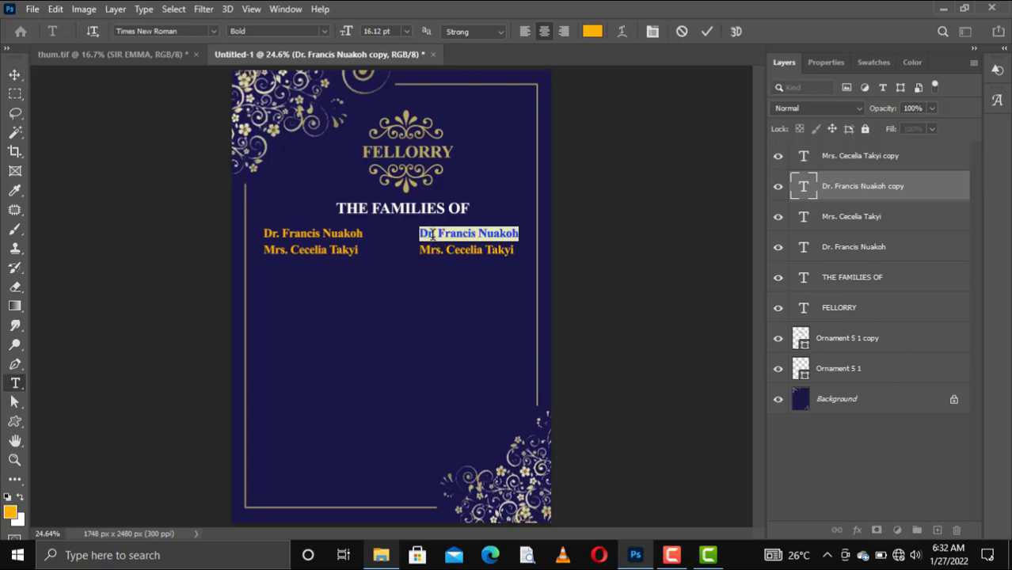
click(426, 234)
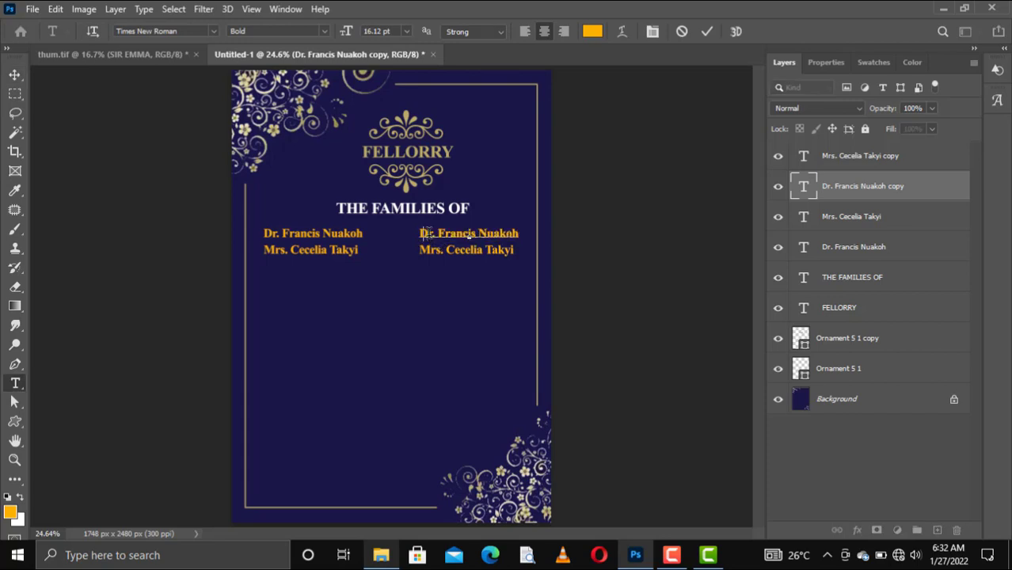
key(BackSpace)
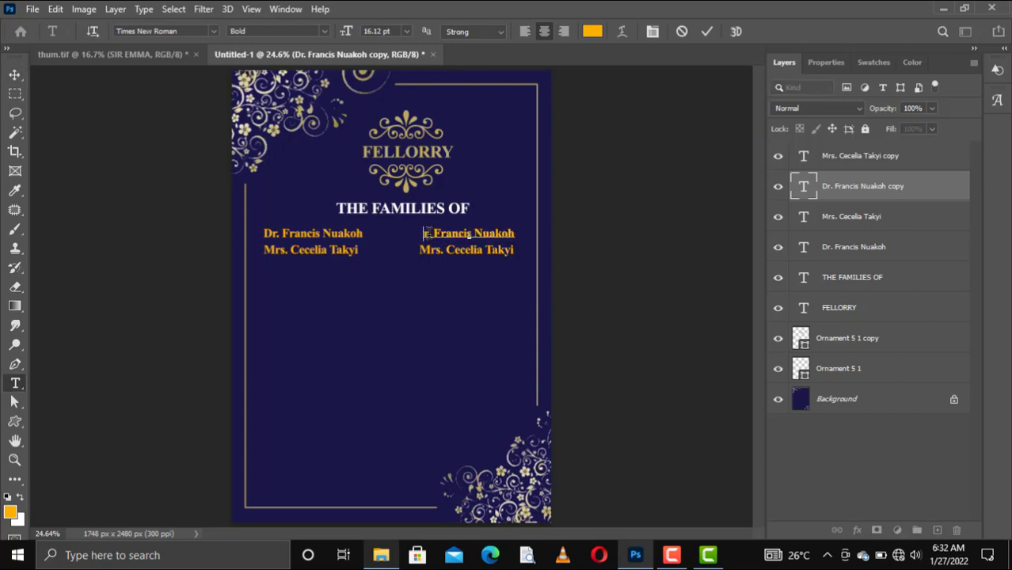
text(M)
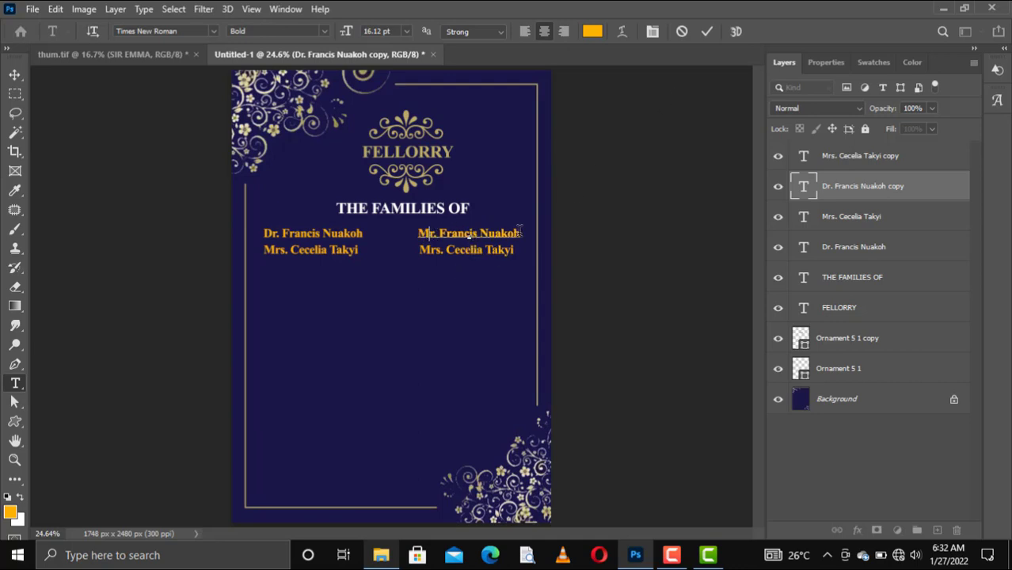
drag(520, 234, 438, 232)
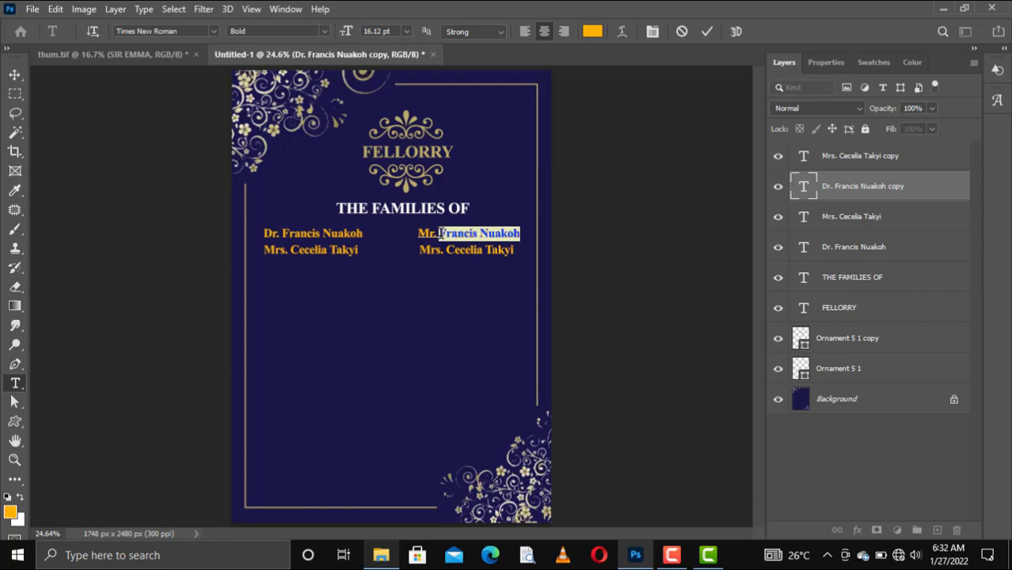
click(484, 233)
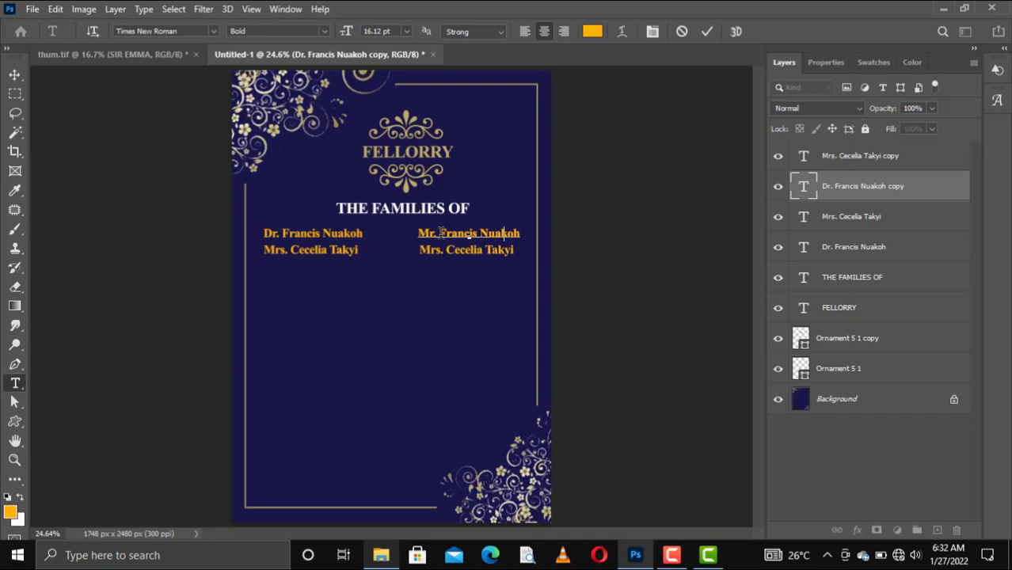
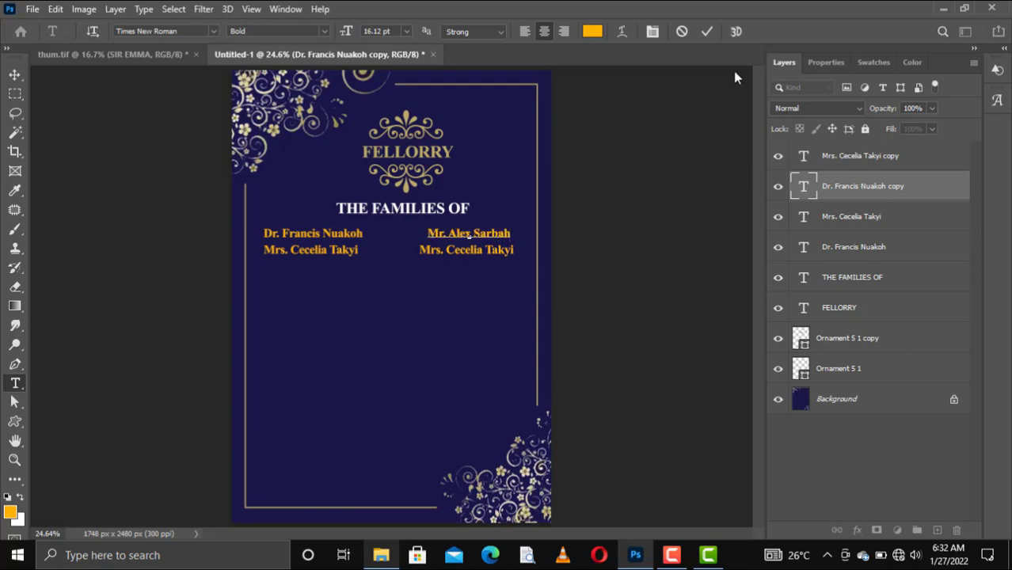
click(608, 146)
key(v)
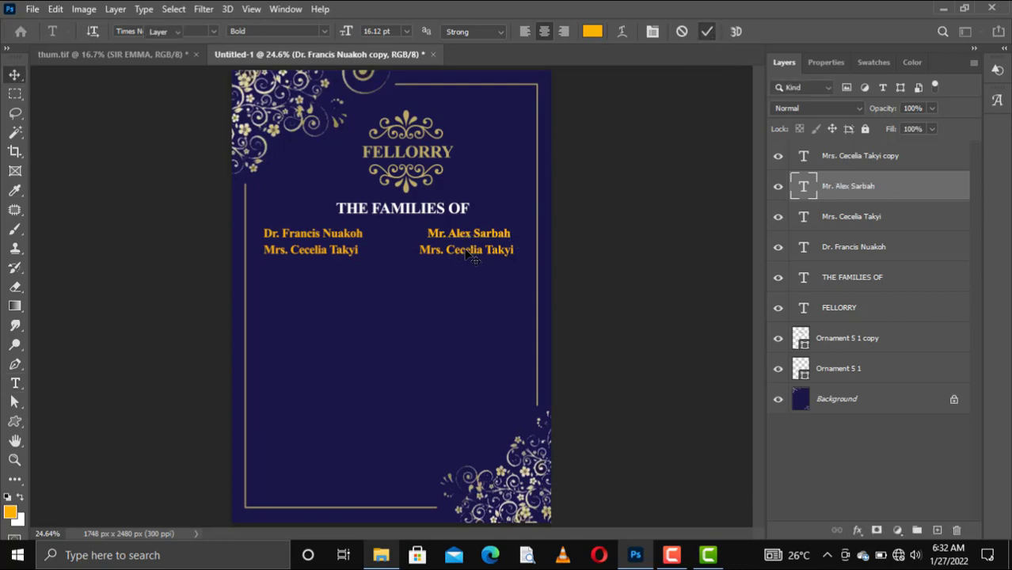
Retype the lower right-hand copy with the second spouse's name, keeping the Mrs. title
click(472, 258)
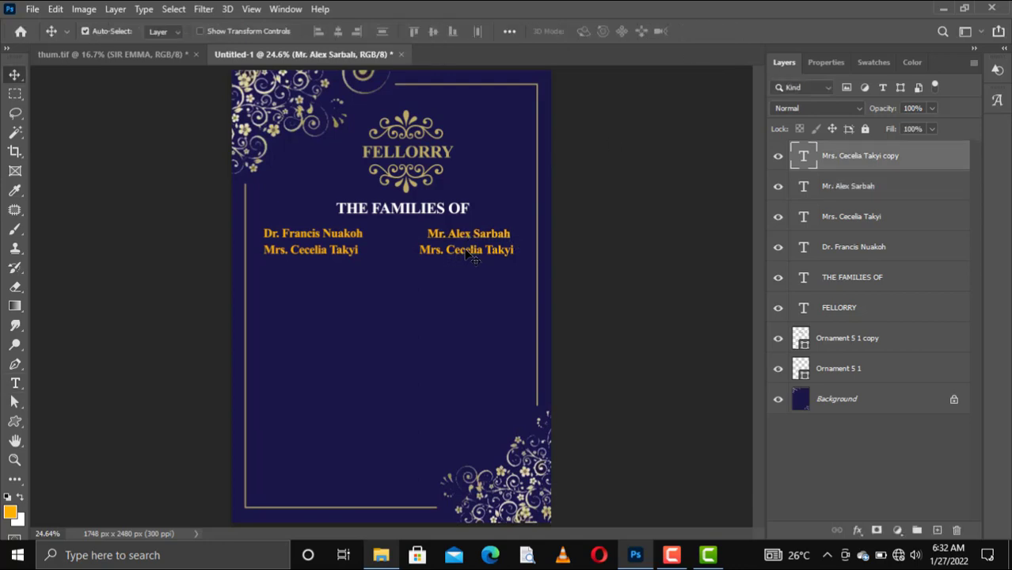
double_click(472, 258)
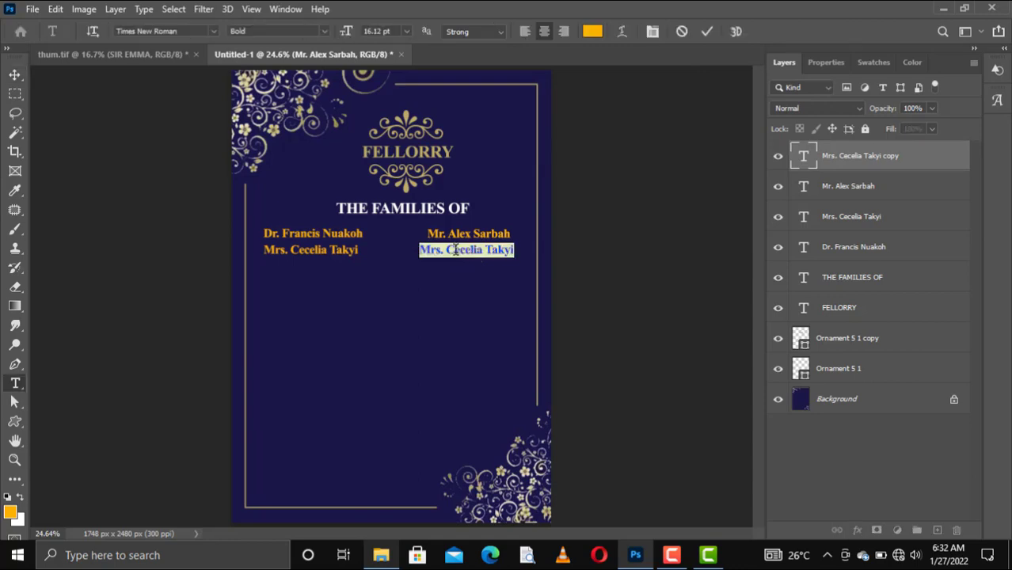
click(516, 250)
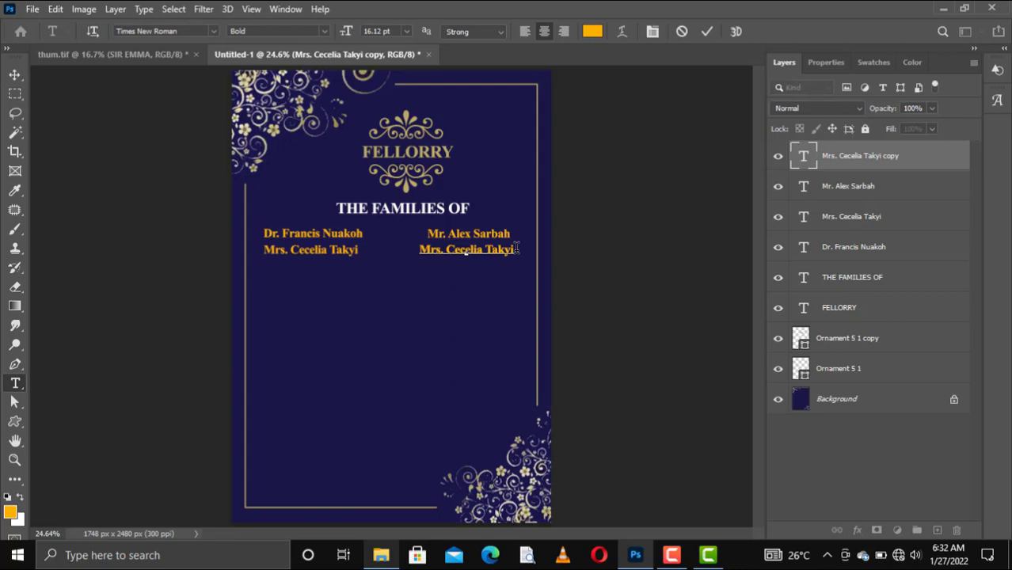
drag(515, 249, 446, 250)
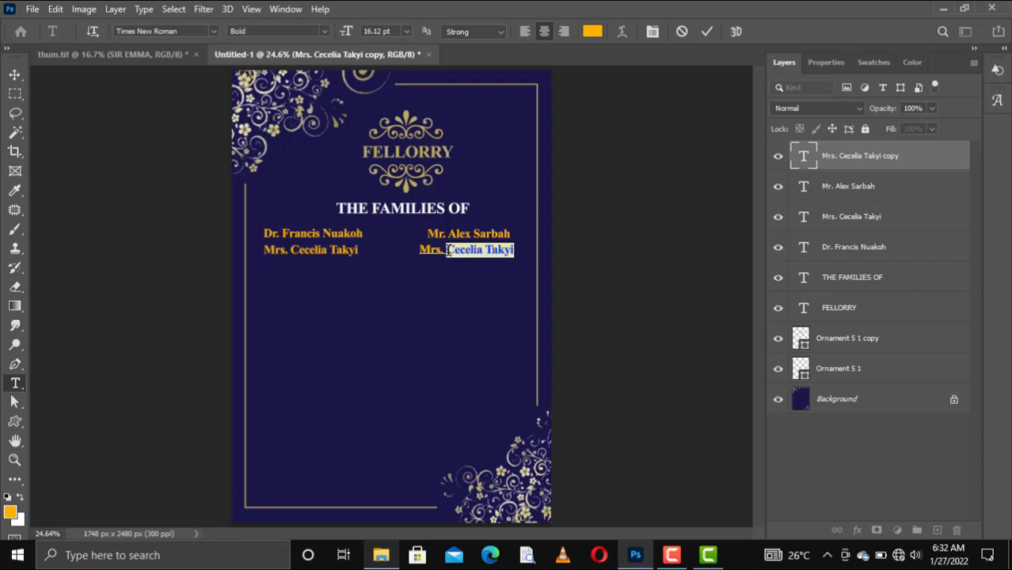
click(448, 250)
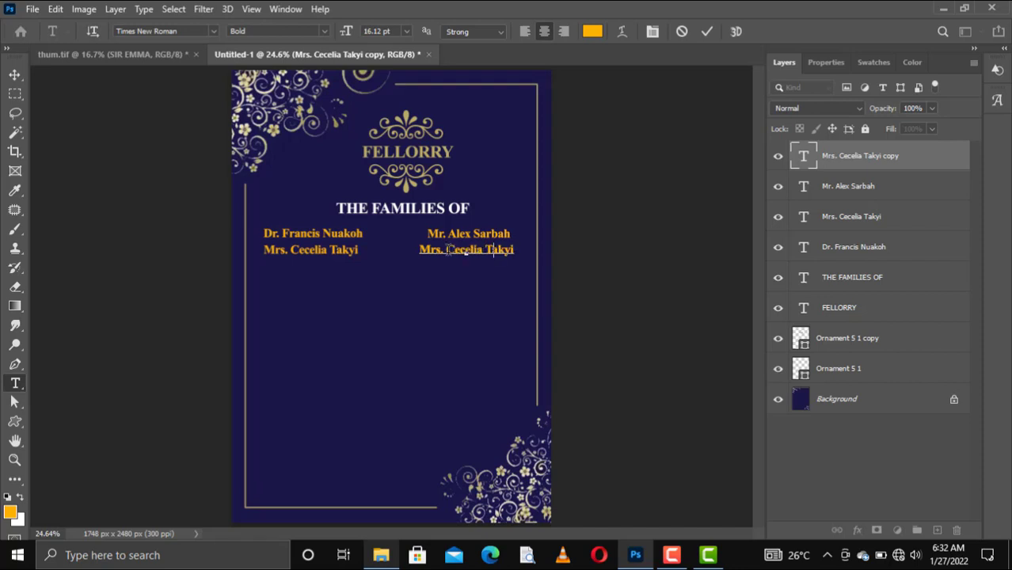
key(shift+End)
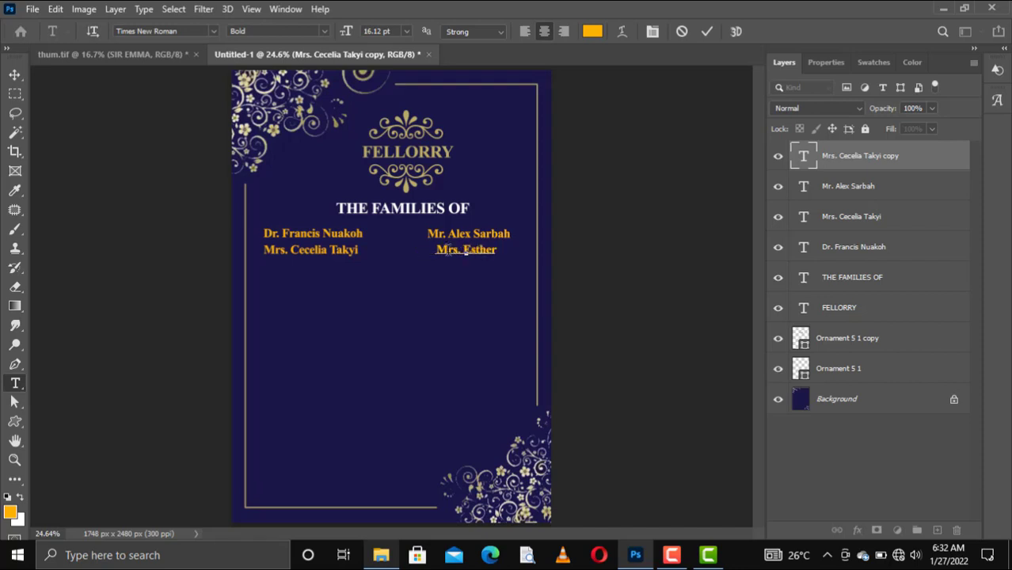
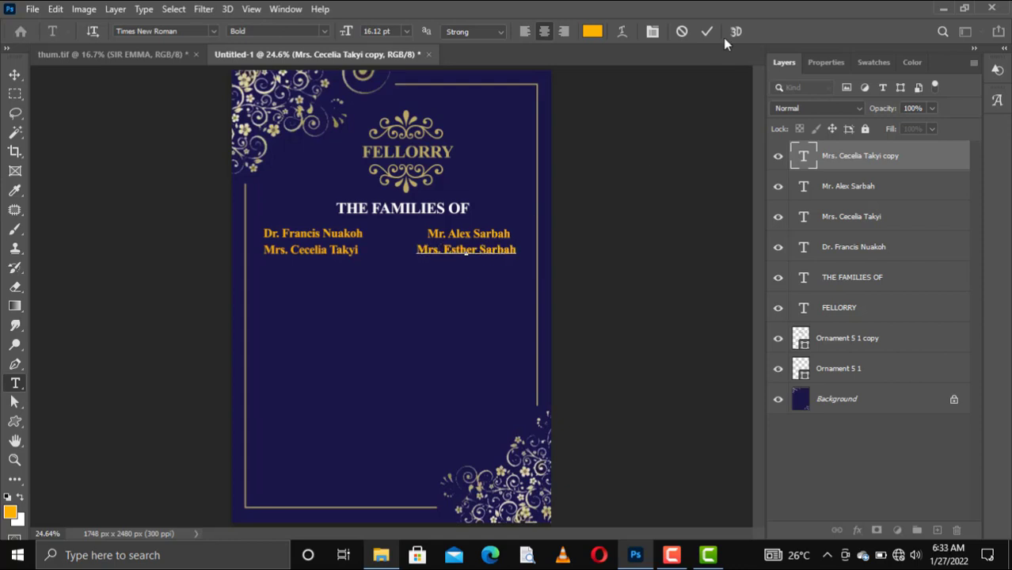
click(706, 32)
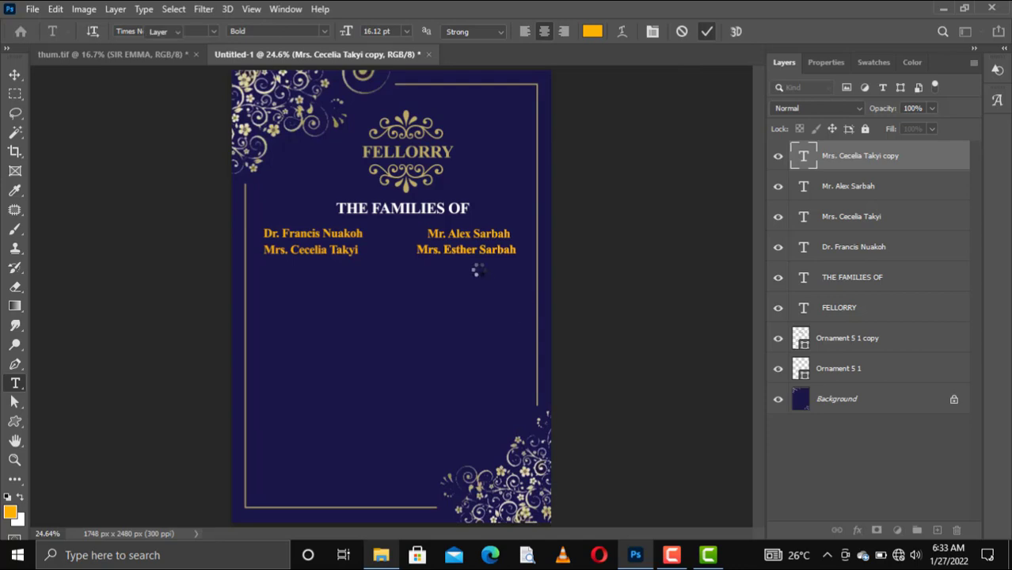
key(v)
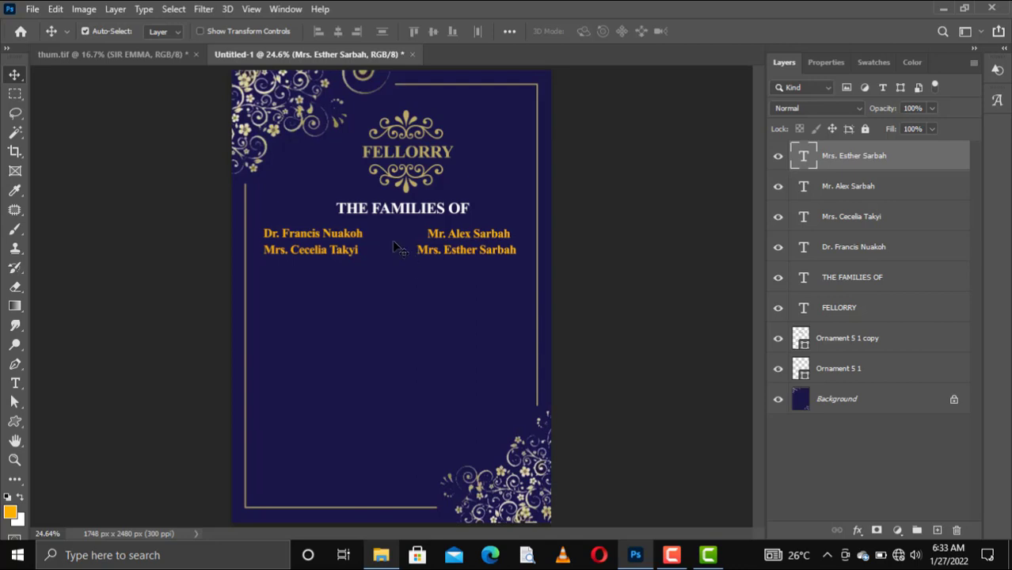
key(t)
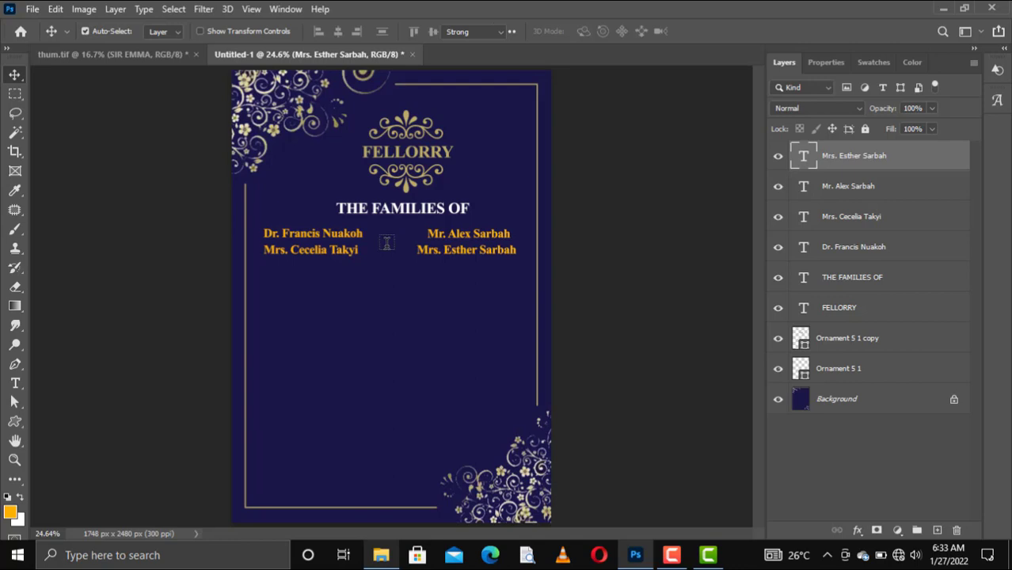
Create the ampersand text between the name columns and raise its size through 18, 36 to 60 pt
click(386, 242)
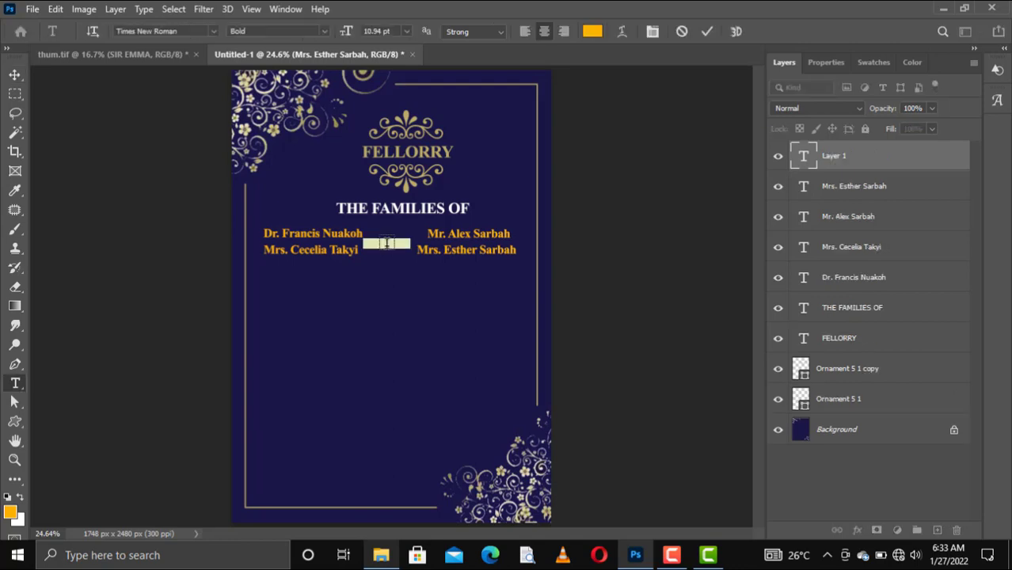
key(BackSpace)
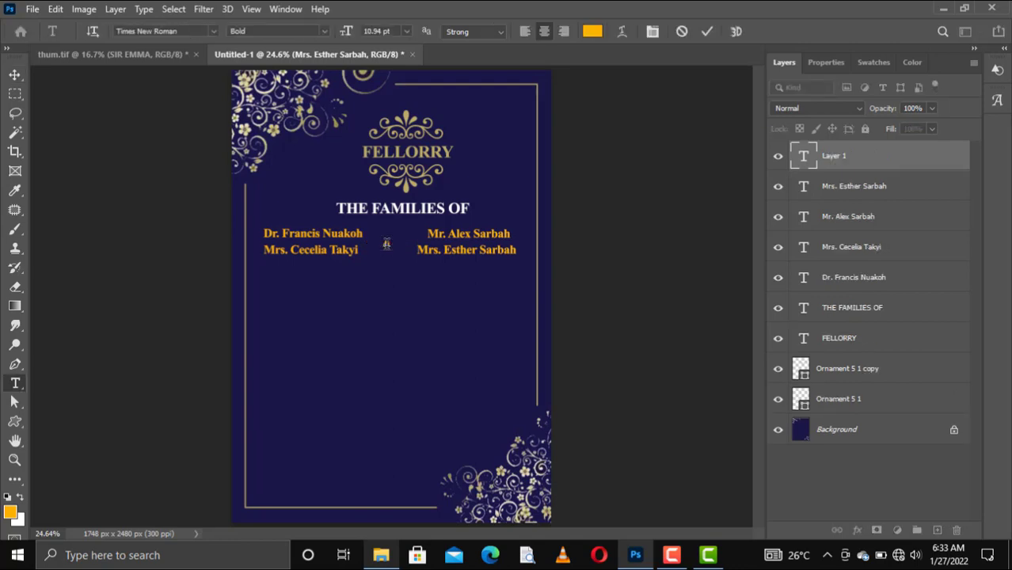
key(ctrl+a)
click(324, 31)
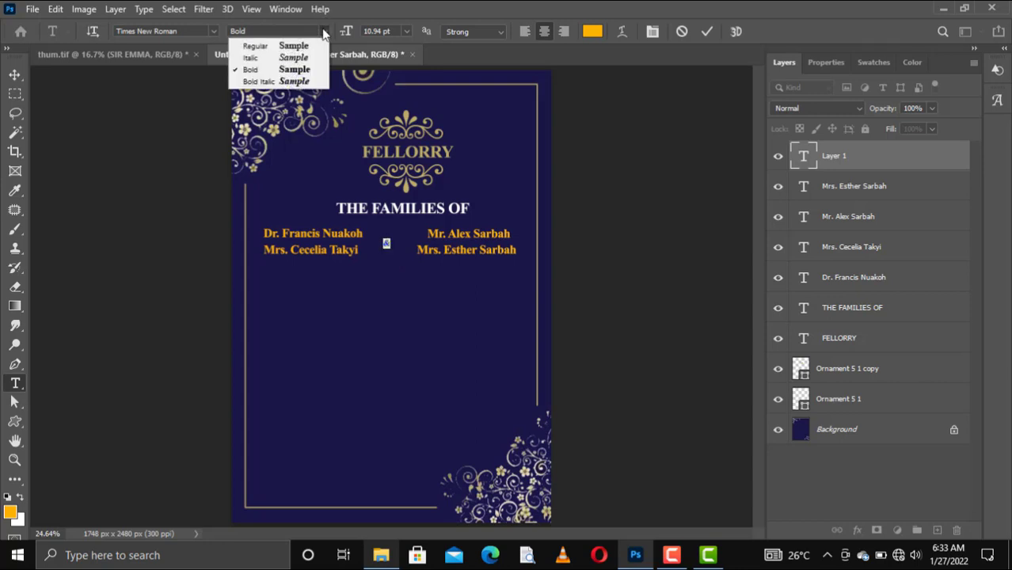
click(400, 30)
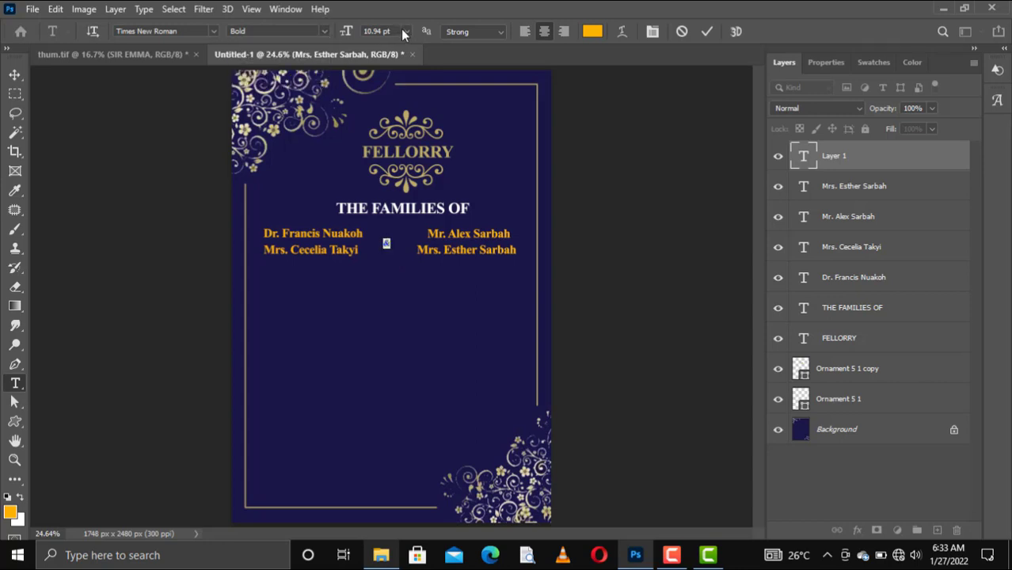
click(404, 31)
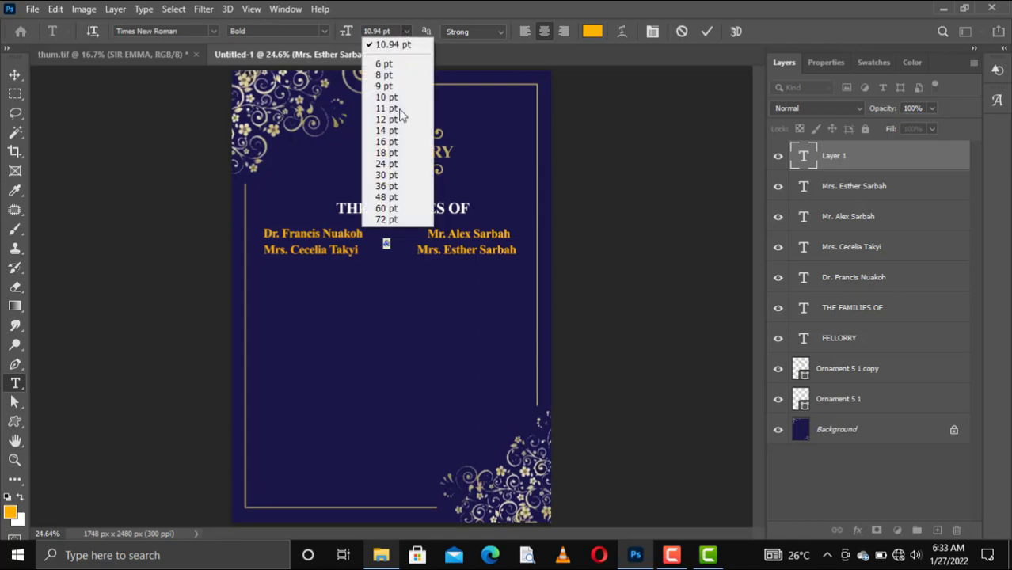
click(395, 152)
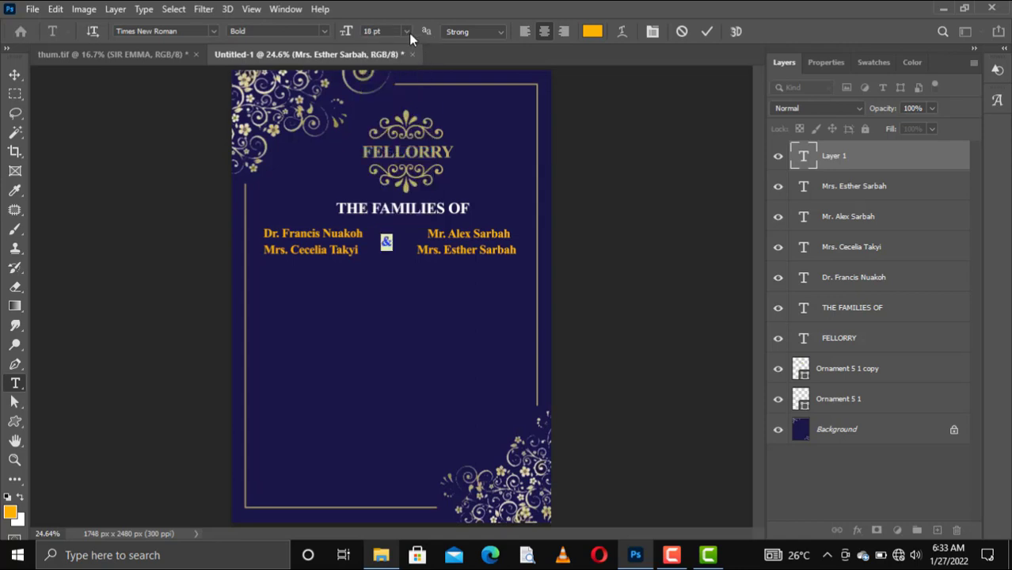
click(407, 31)
click(394, 187)
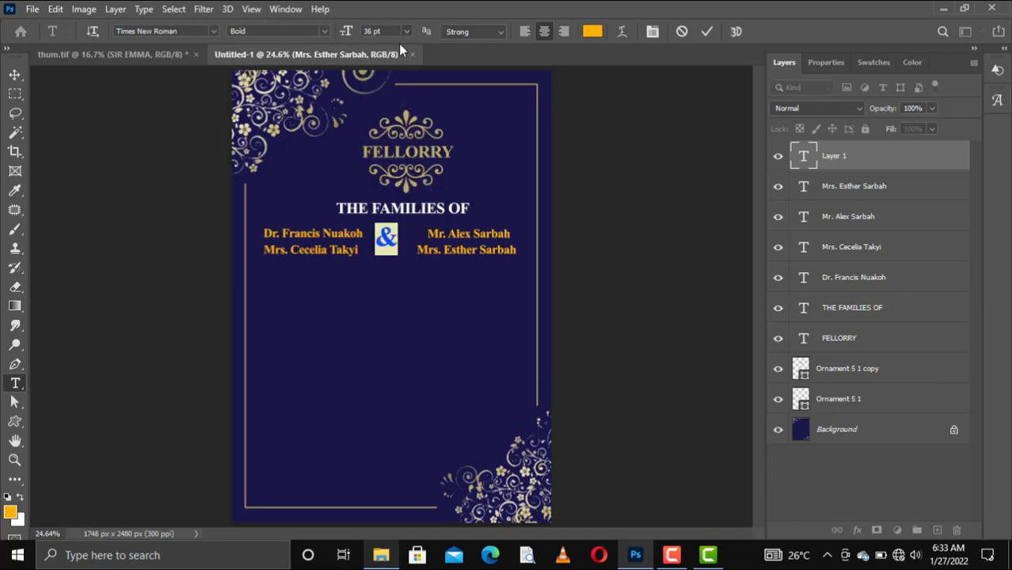
click(405, 32)
click(398, 212)
click(707, 31)
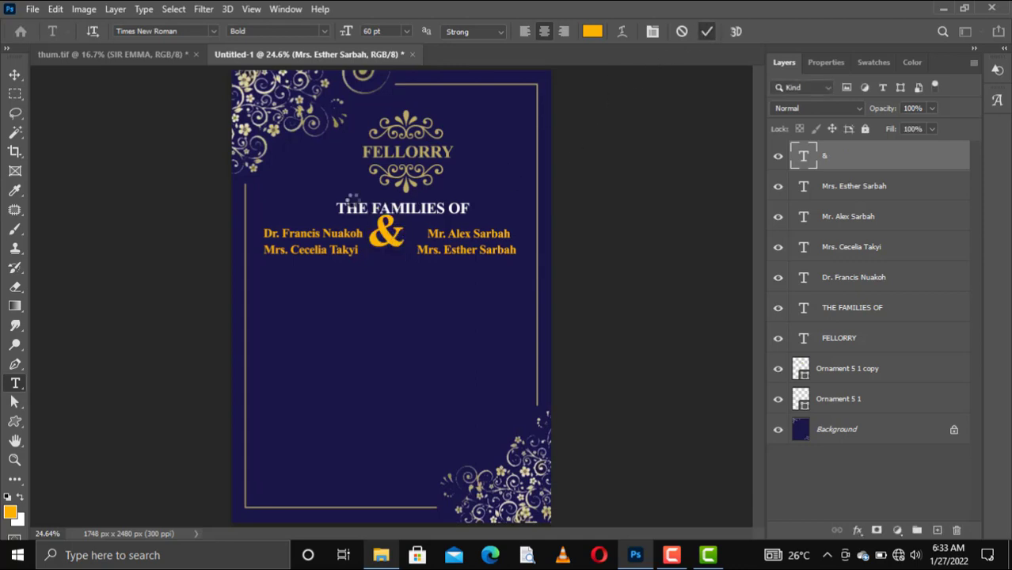
Centre the ampersand between the name columns and reposition THE FAMILIES OF heading
key(v)
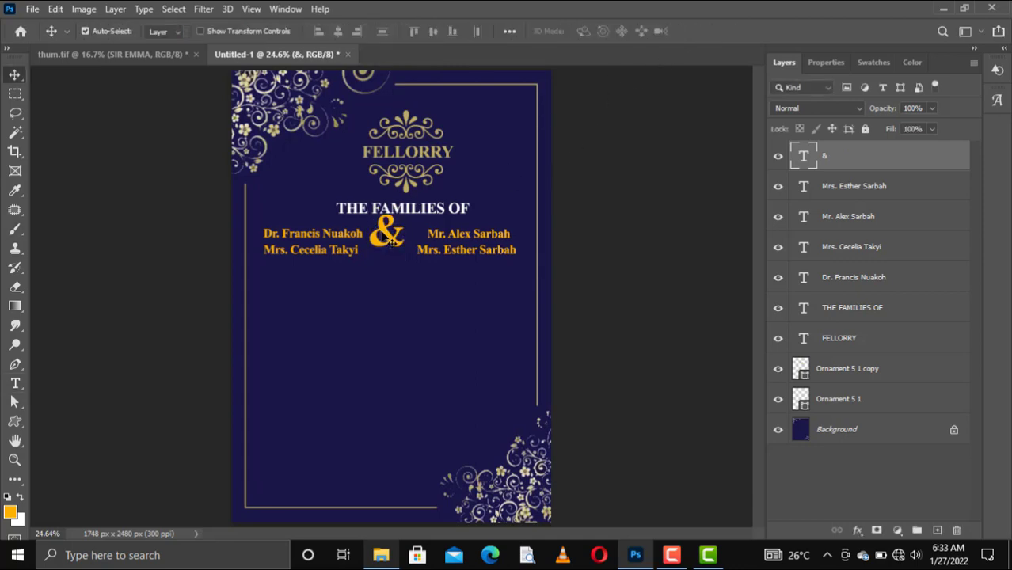
drag(390, 242, 392, 251)
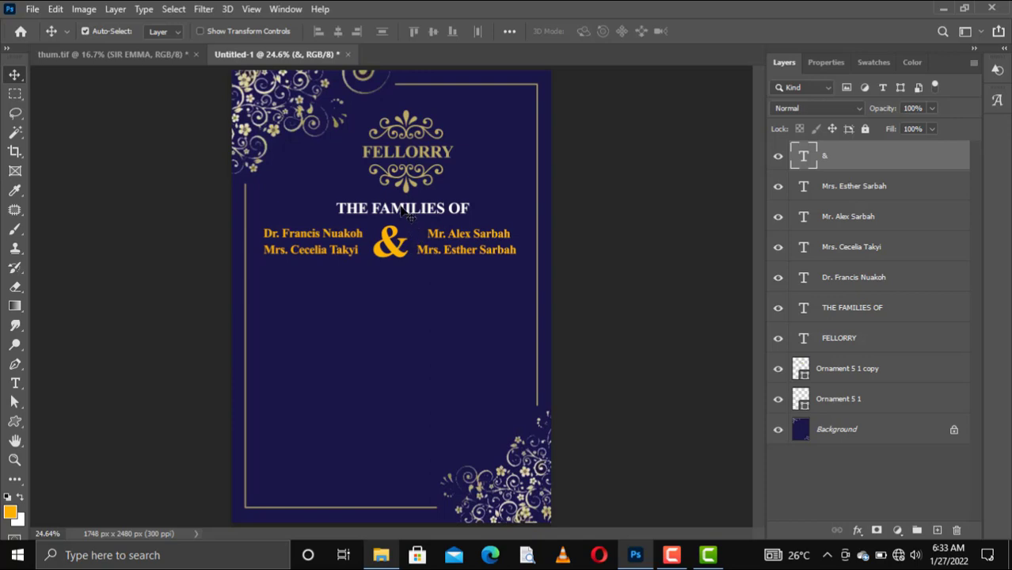
drag(402, 209, 393, 213)
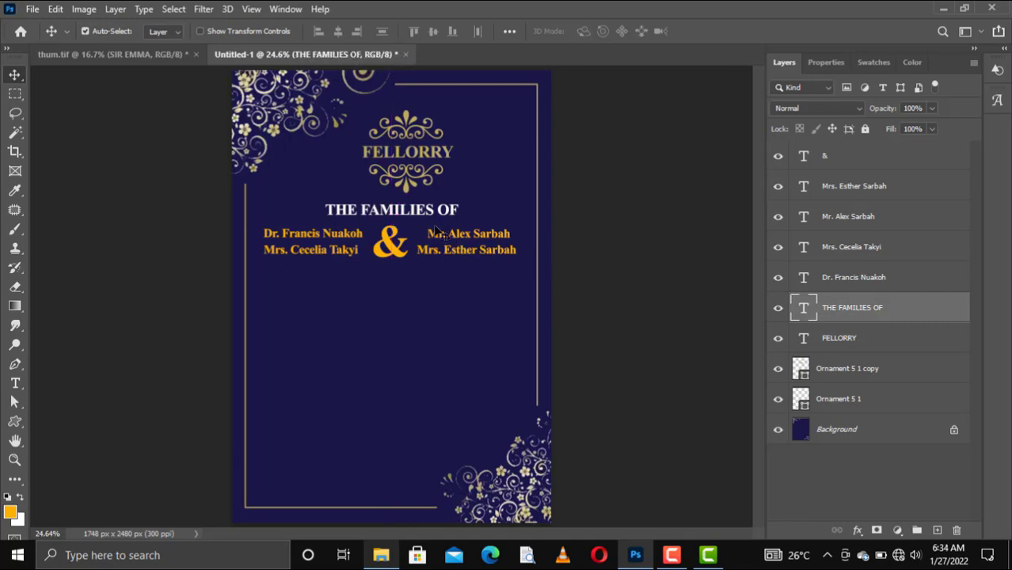
Nudge THE FAMILIES OF up and move the gold ornament and title left to centre them above it
key(Up)
key(Up)
key(Up)
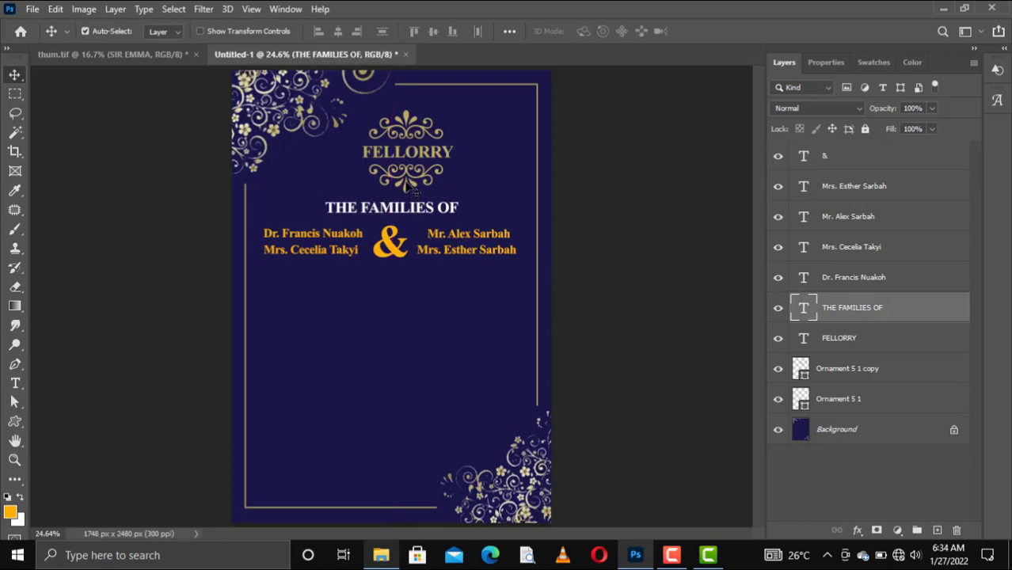
drag(405, 186, 394, 137)
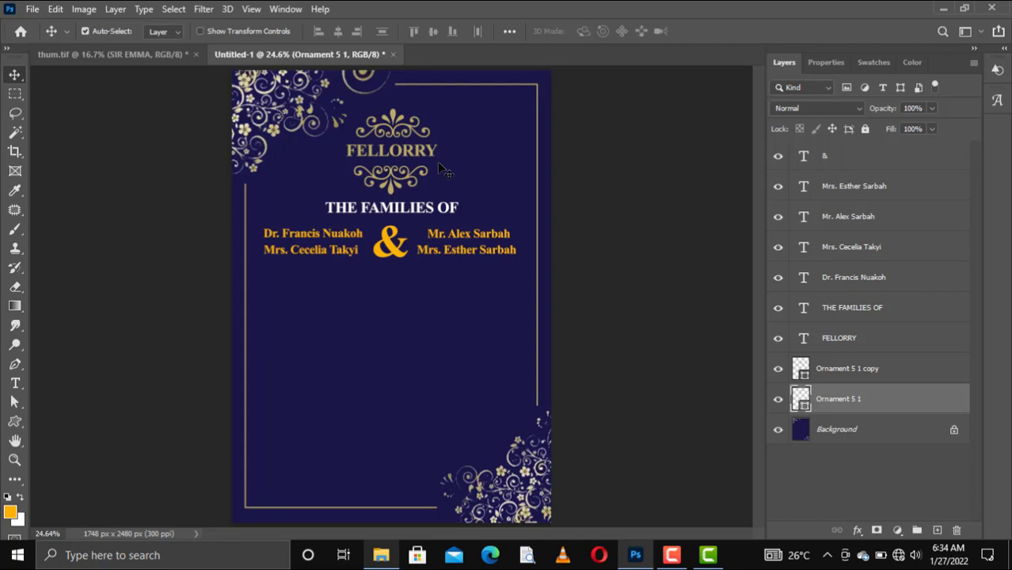
click(397, 250)
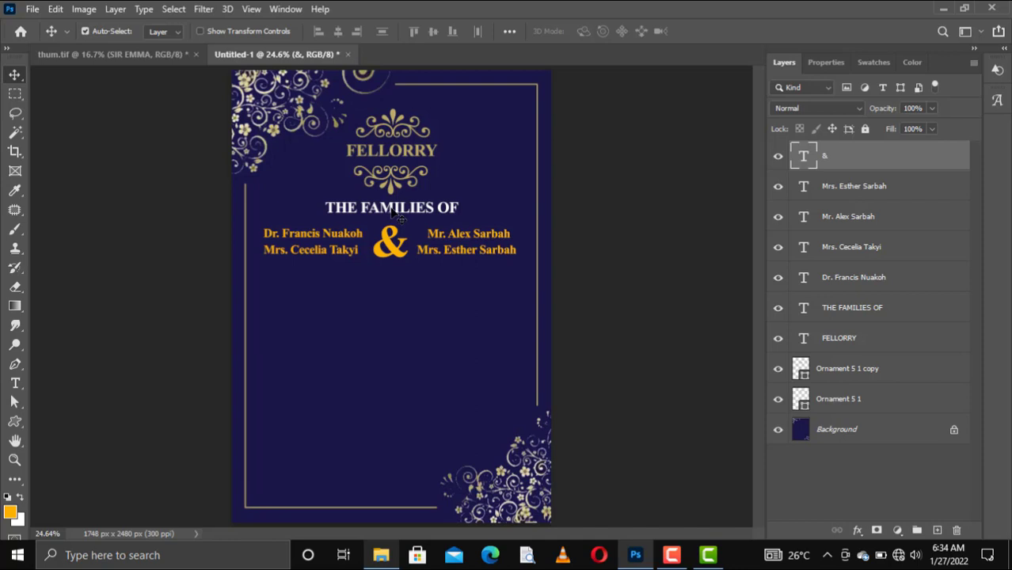
Duplicate THE FAMILIES OF below the names and retype it as 'Humbly invites you to the'
click(392, 211)
key(ctrl+j)
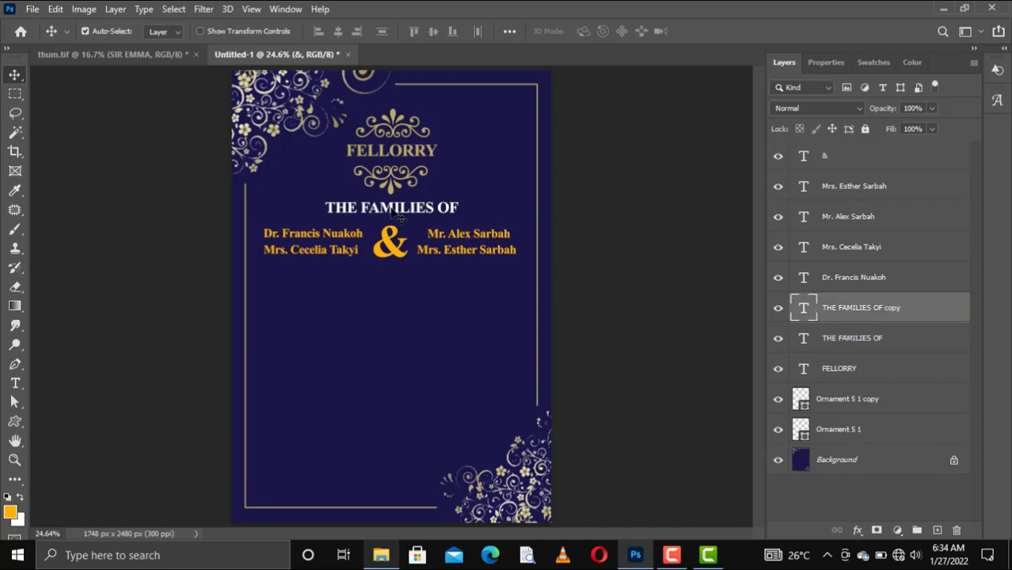
drag(393, 214, 393, 283)
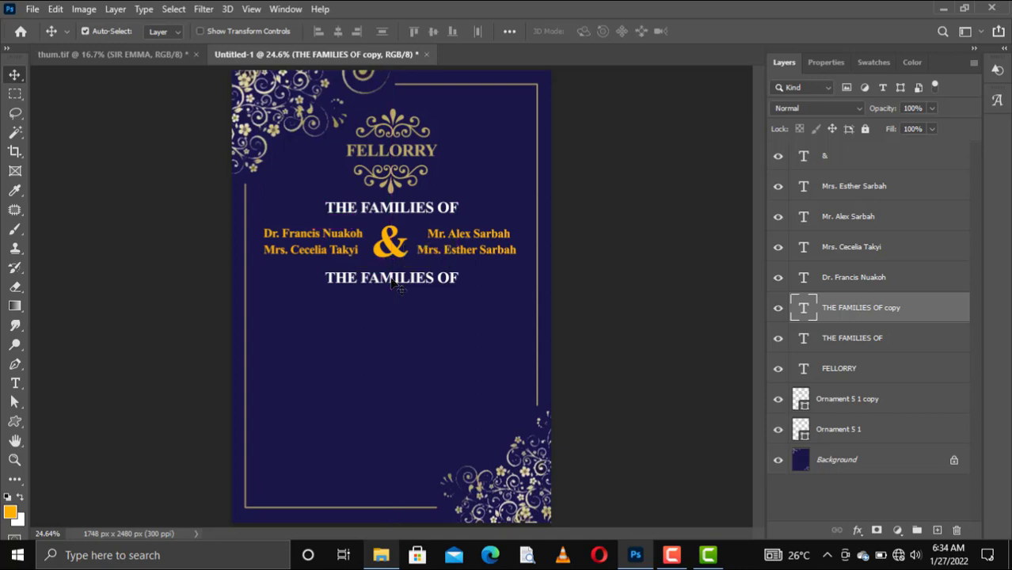
double_click(392, 282)
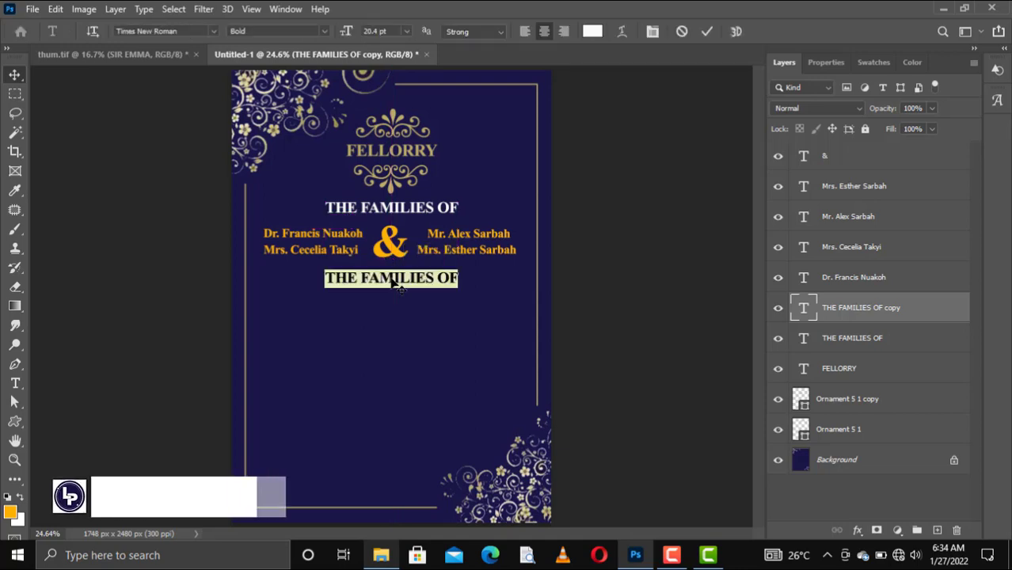
click(392, 281)
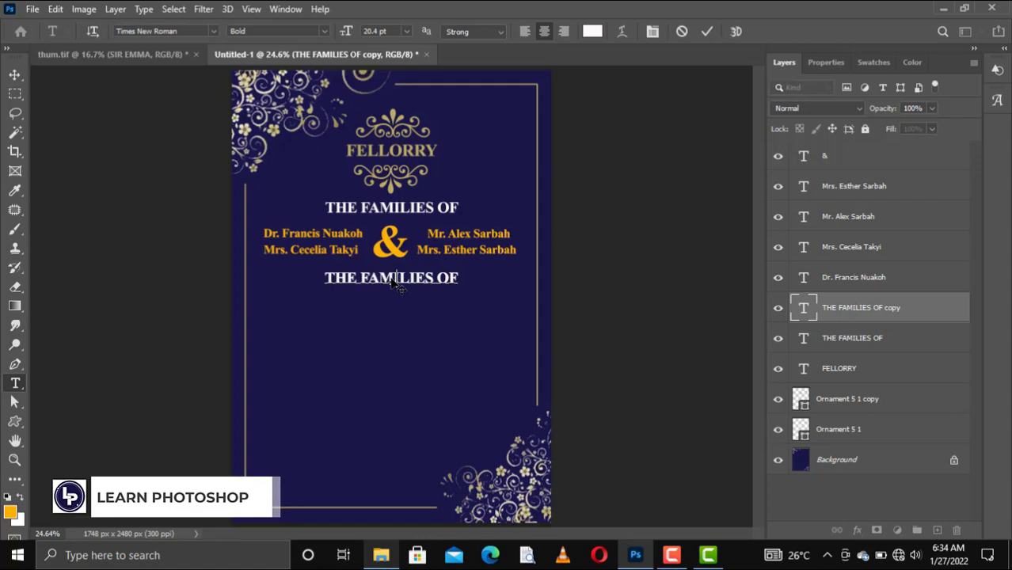
key(ctrl+a)
text(Humbly)
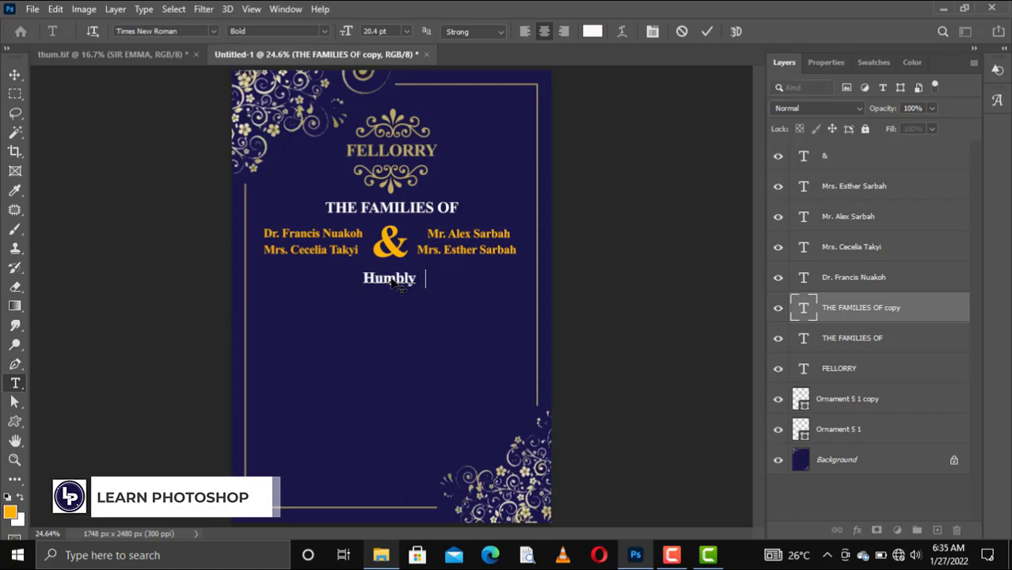
text(  invites)
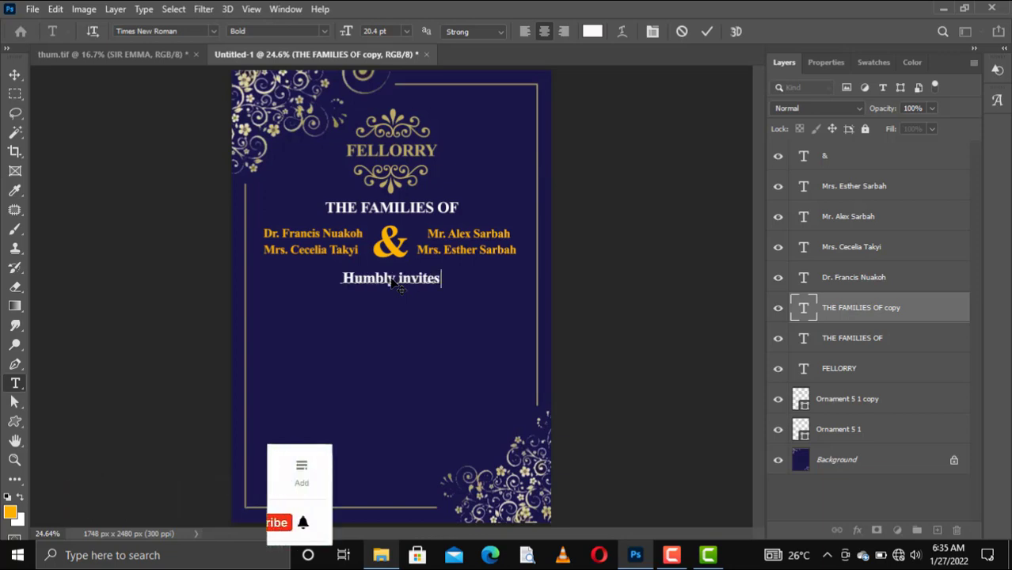
text(you)
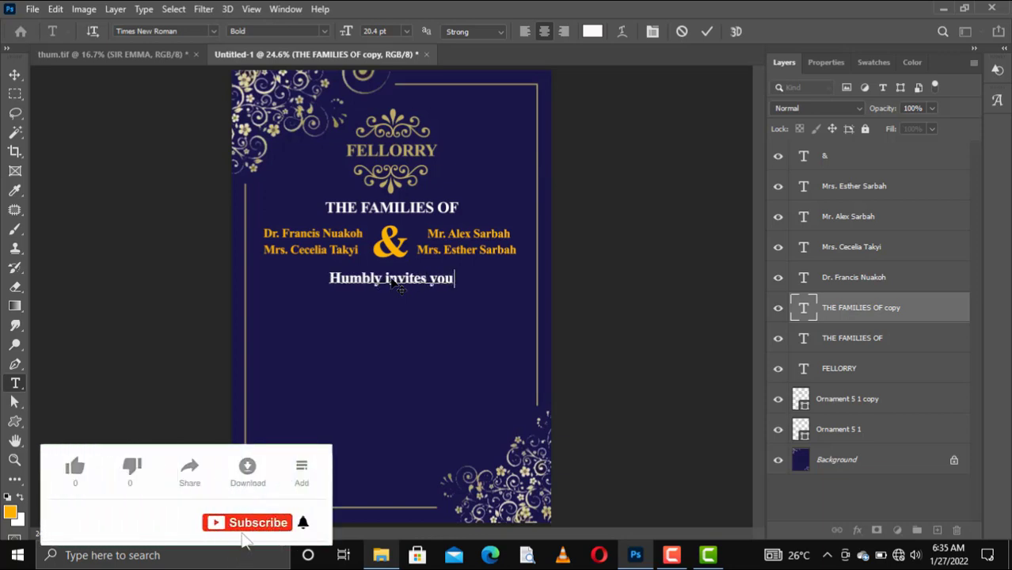
text( t)
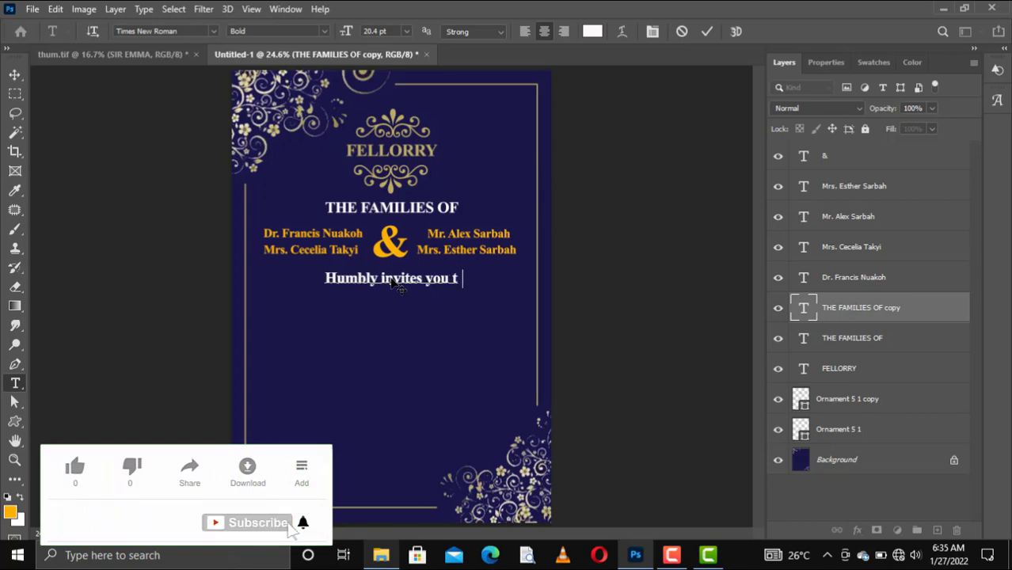
text(o t)
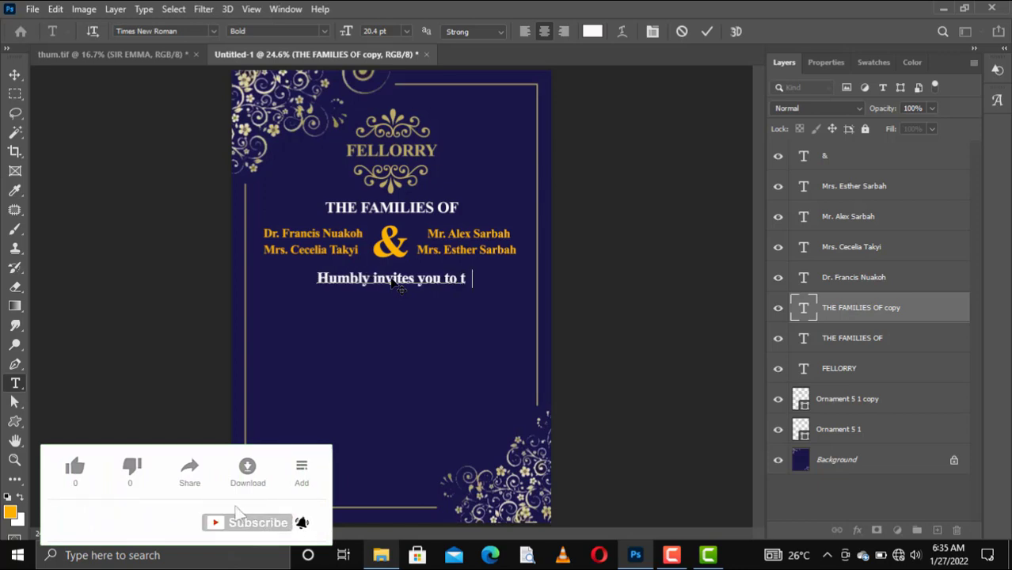
text(he)
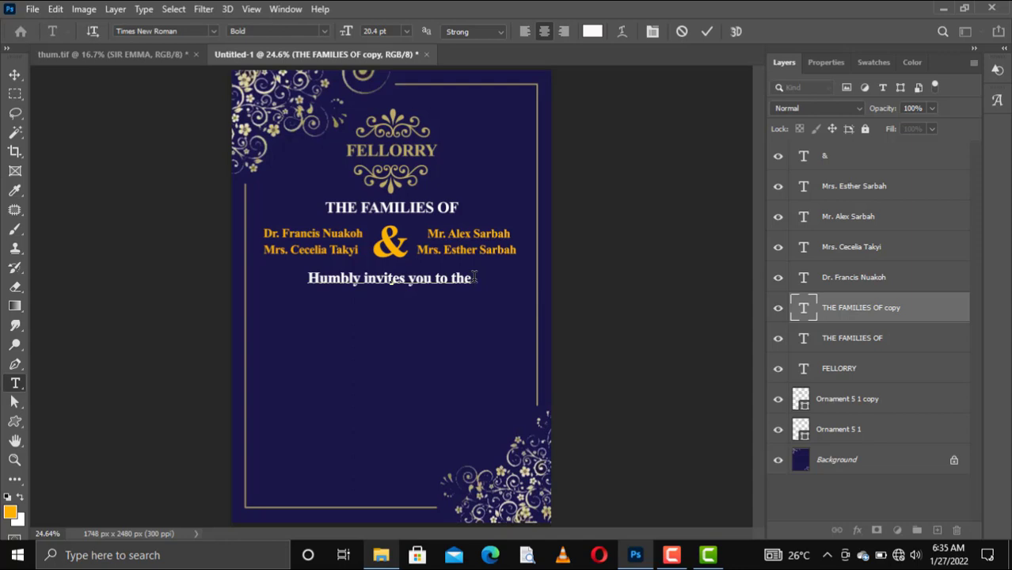
Set the whole invitation line in Brush Script MT
drag(475, 277, 305, 278)
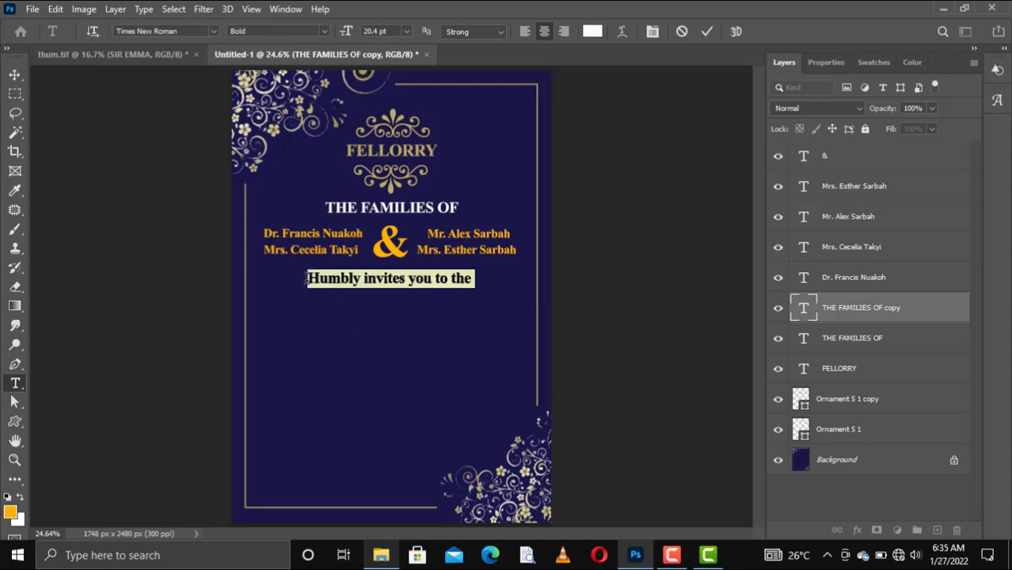
click(215, 35)
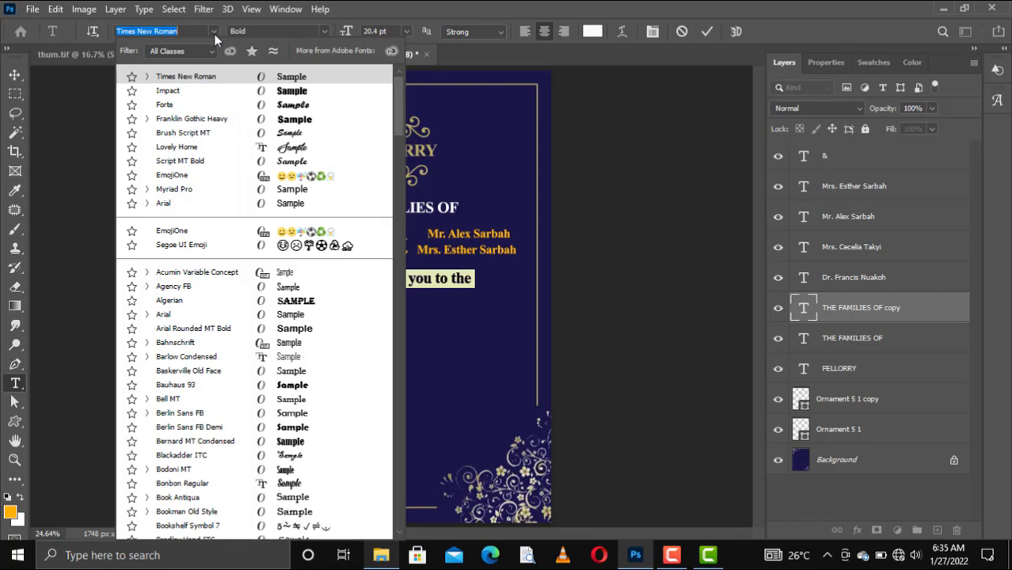
click(281, 137)
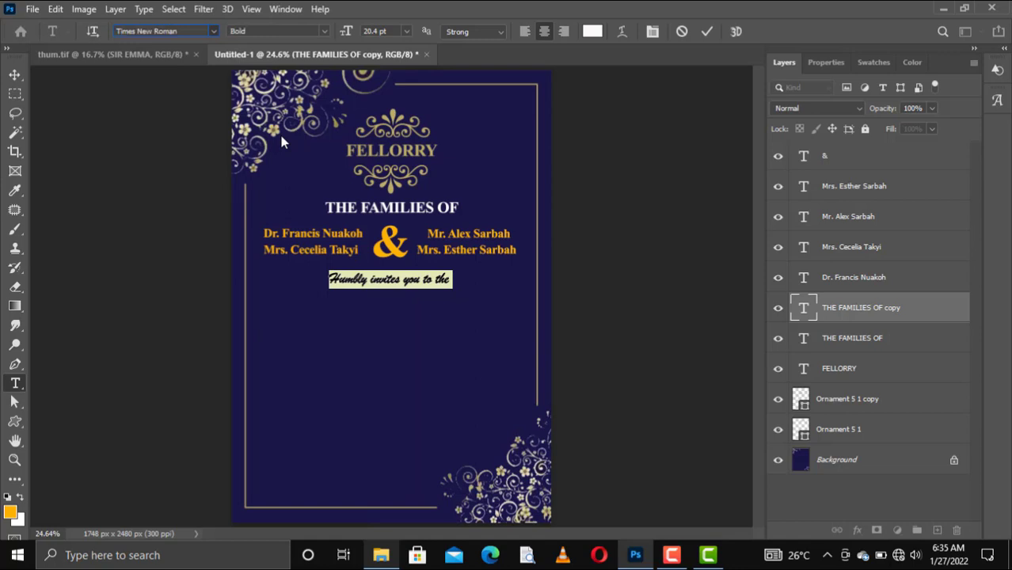
click(704, 34)
key(v)
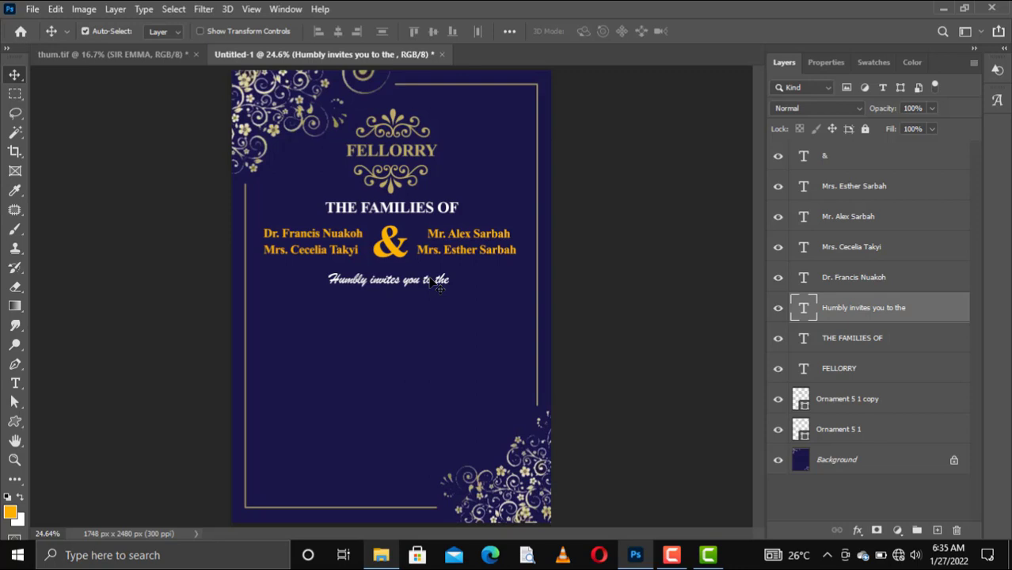
Duplicate the heading below the invitation line and retype it as orange MARRIAGE CEREMONY
click(396, 217)
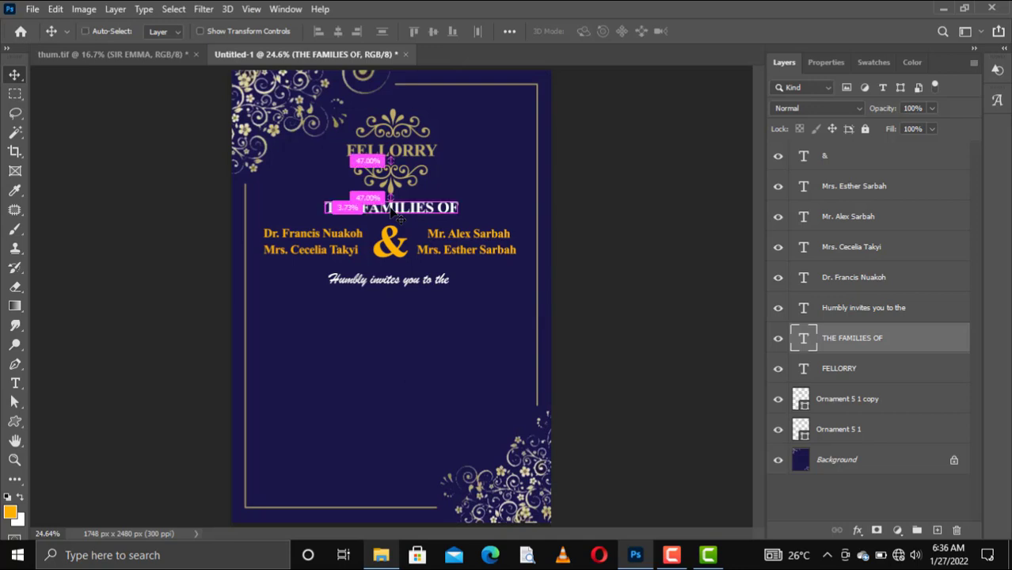
key(ctrl+j)
drag(397, 212, 391, 307)
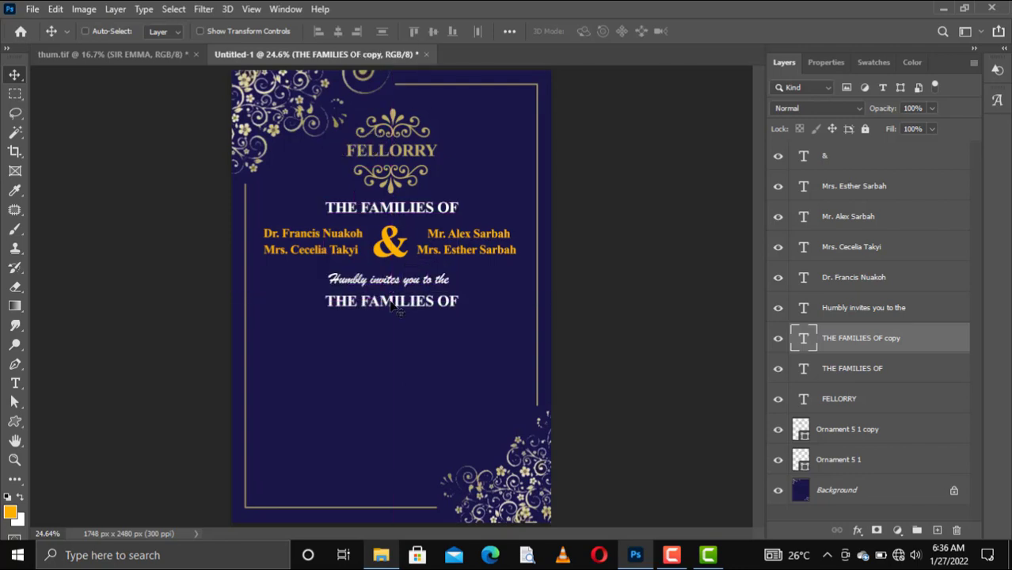
double_click(393, 309)
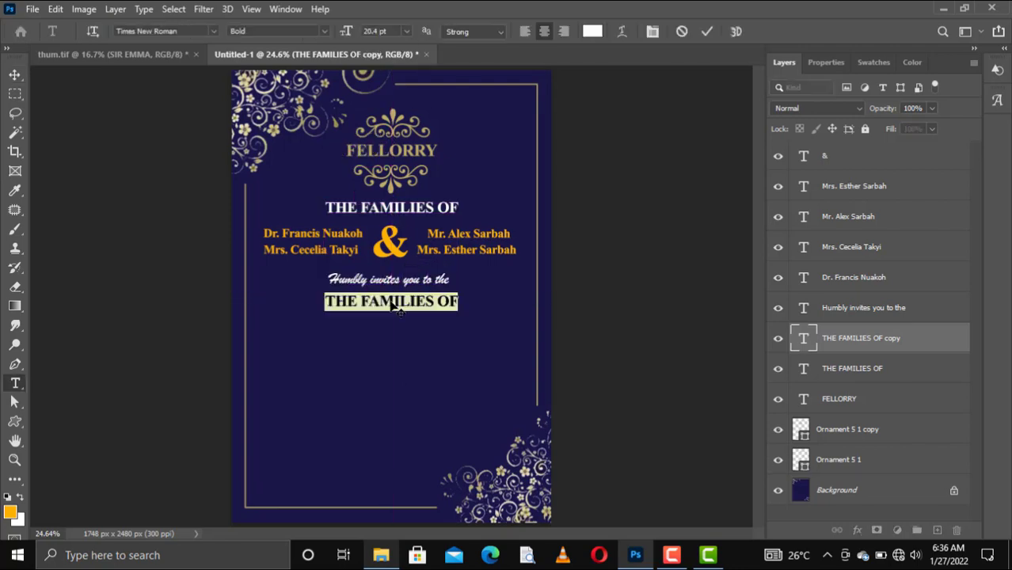
click(394, 309)
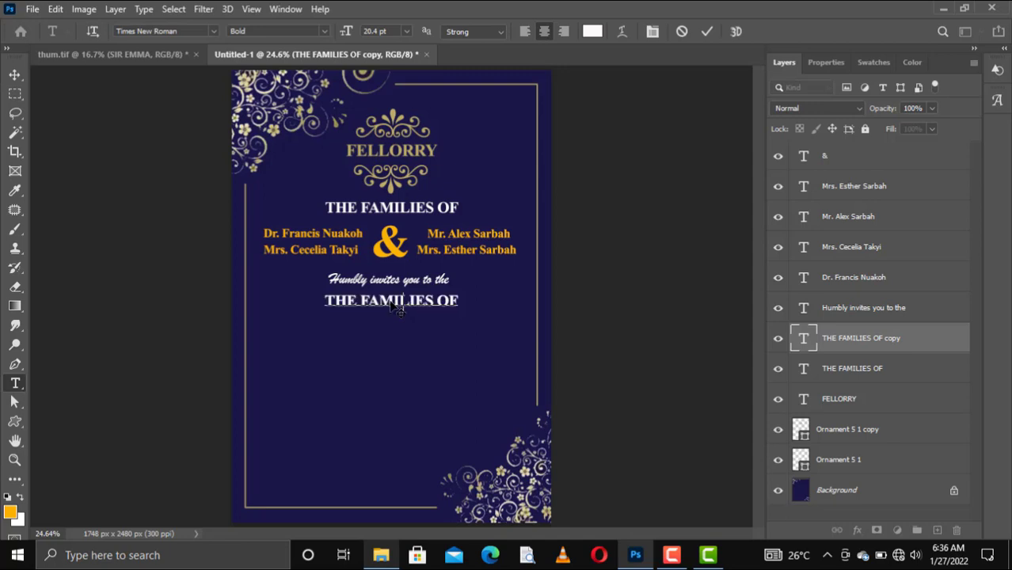
key(ctrl+a)
text(MARR)
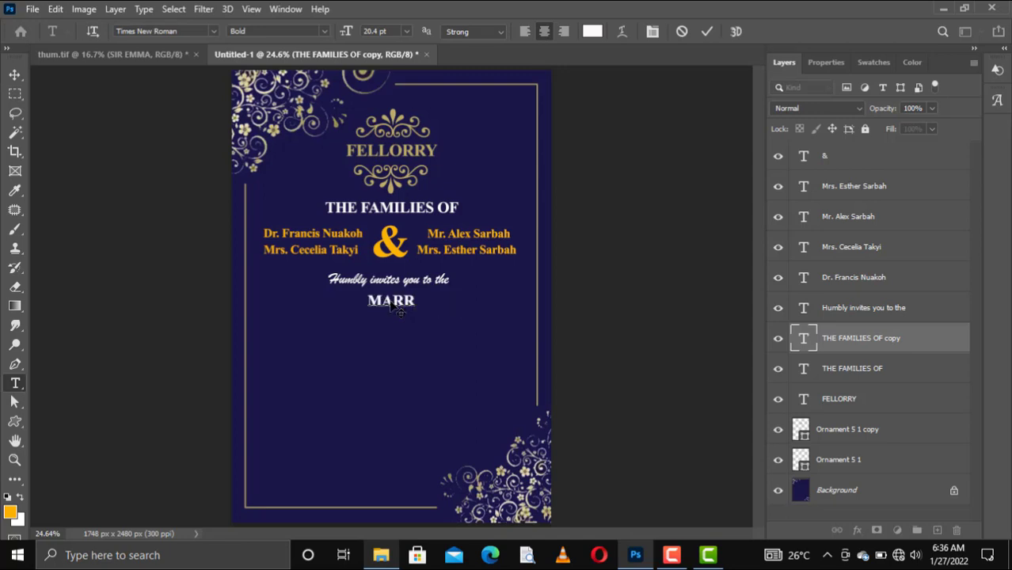
text(IAGE)
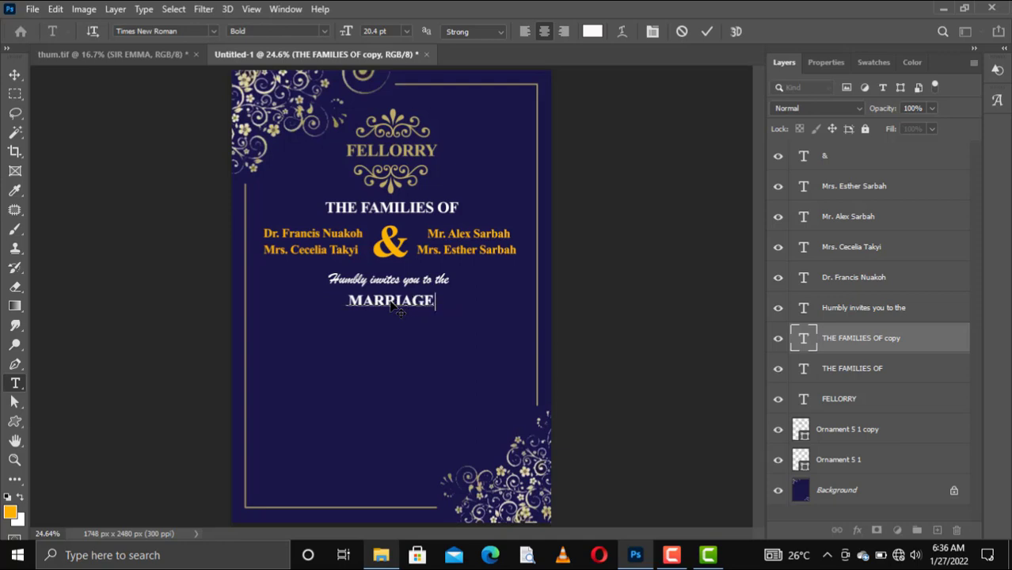
text( CEREMONY)
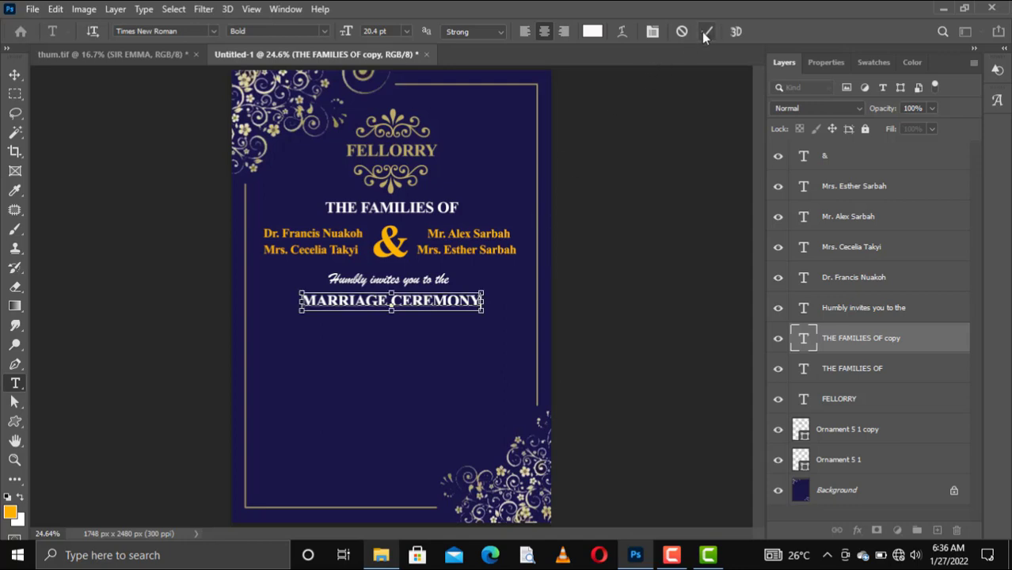
key(ctrl+a)
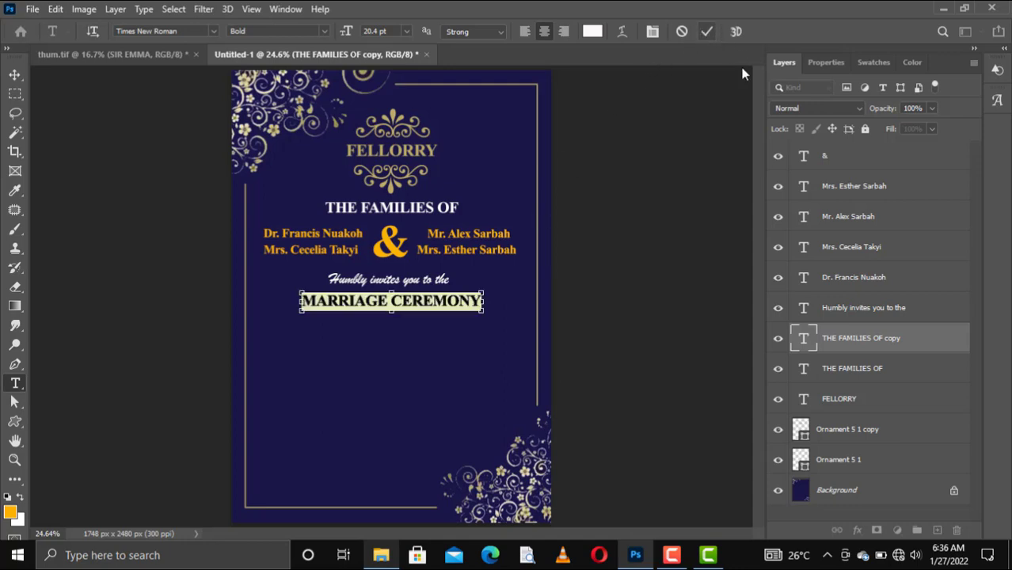
click(871, 63)
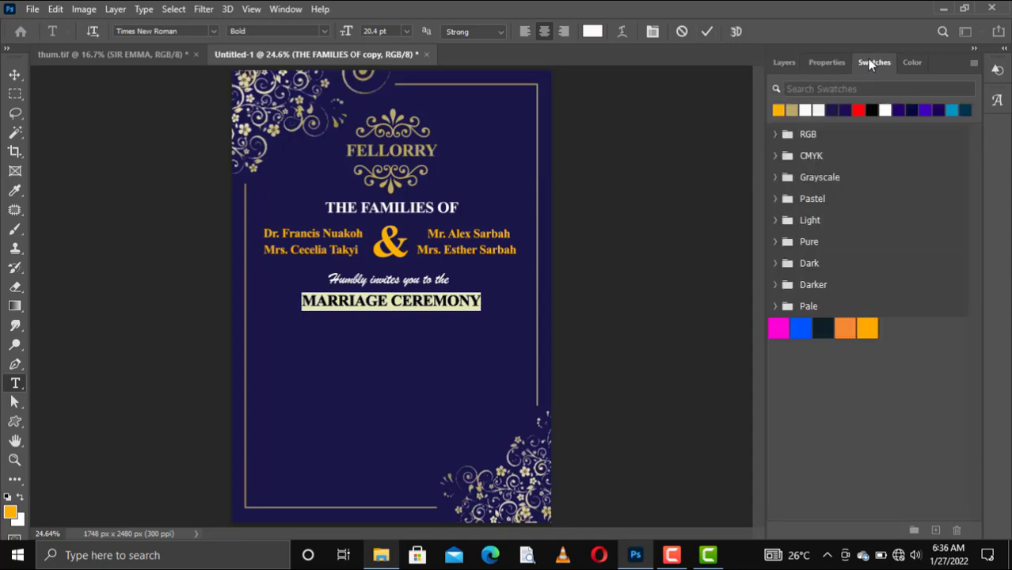
click(778, 110)
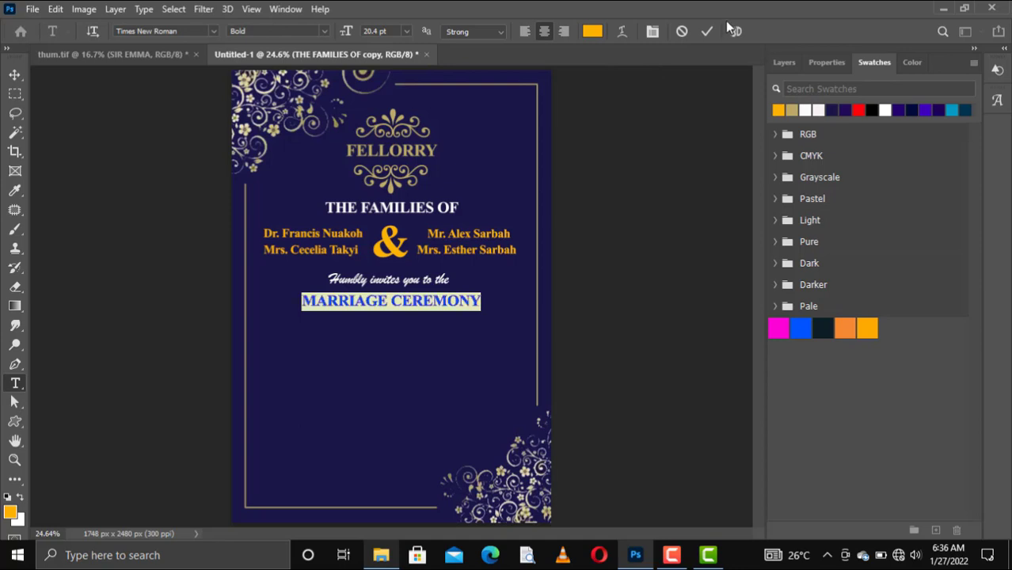
key(ctrl+Return)
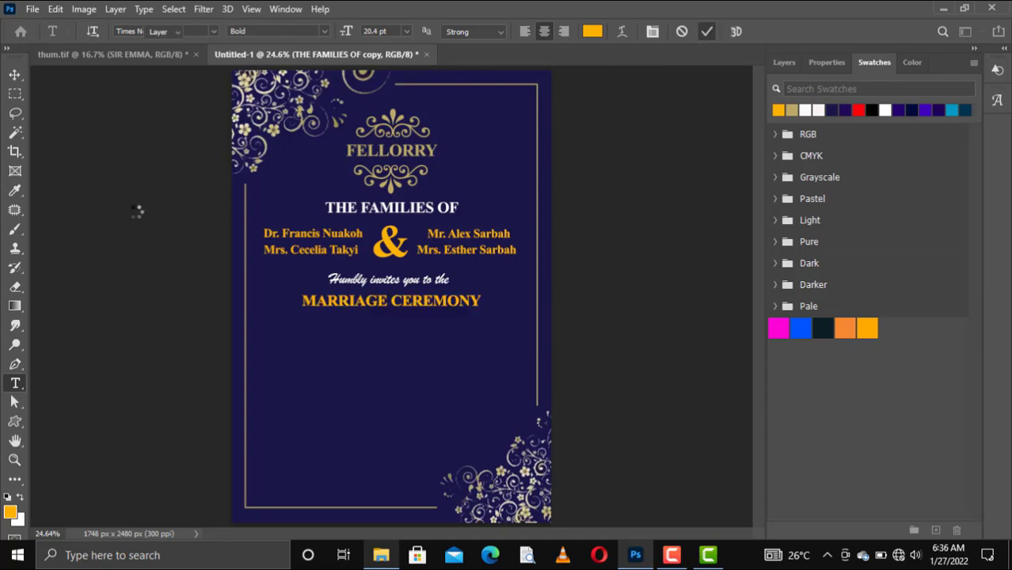
key(v)
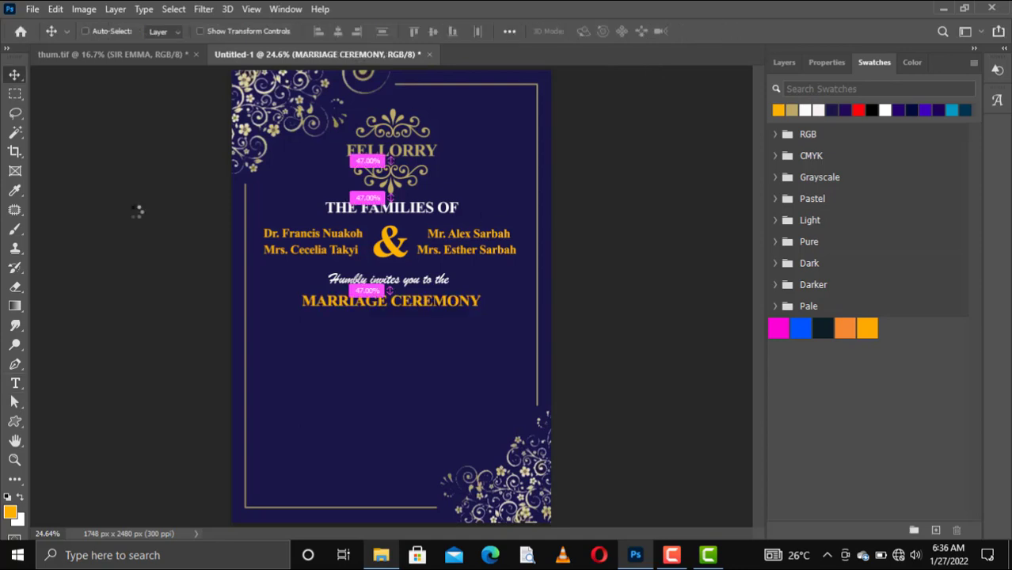
Widen MARRIAGE CEREMONY, stretch it to about 133% height, and settle it below the invitation line
key(ctrl+t)
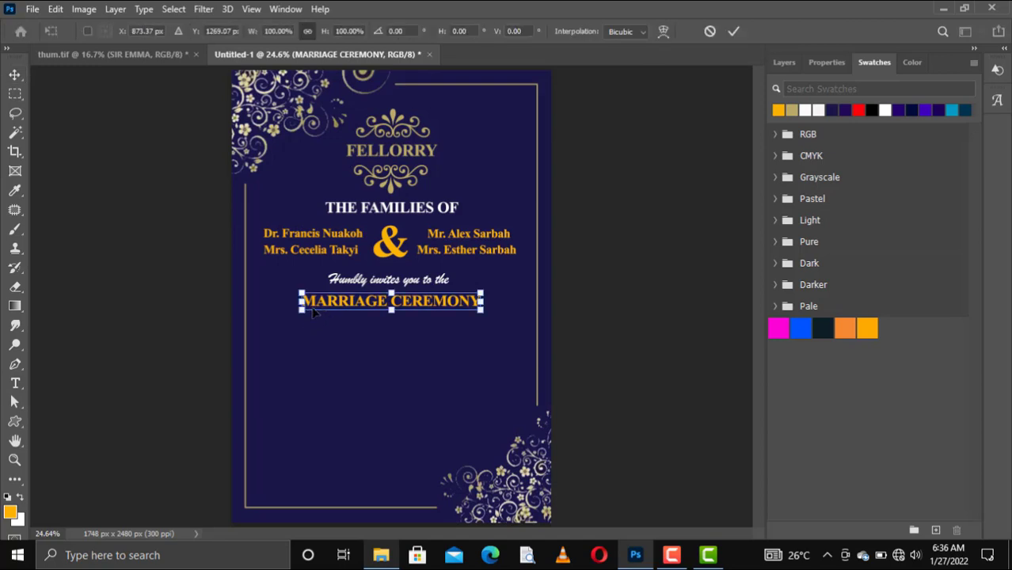
drag(301, 309, 286, 311)
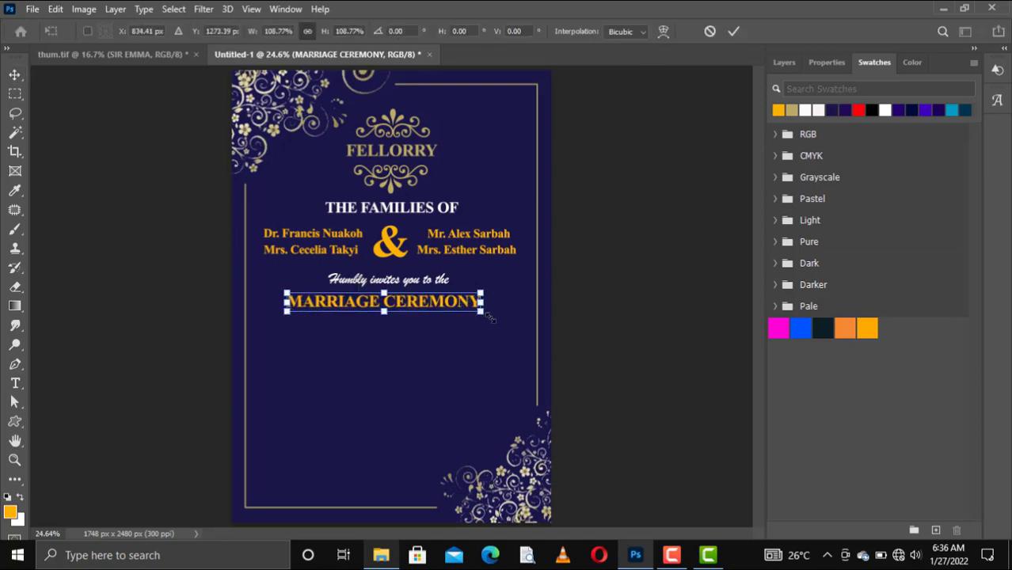
drag(482, 312, 507, 320)
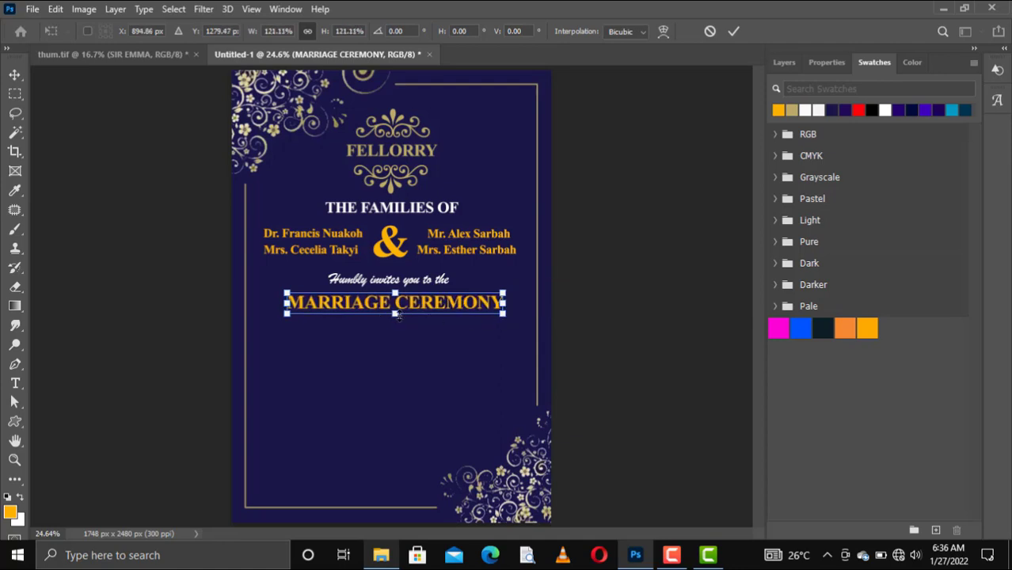
drag(399, 315, 399, 318)
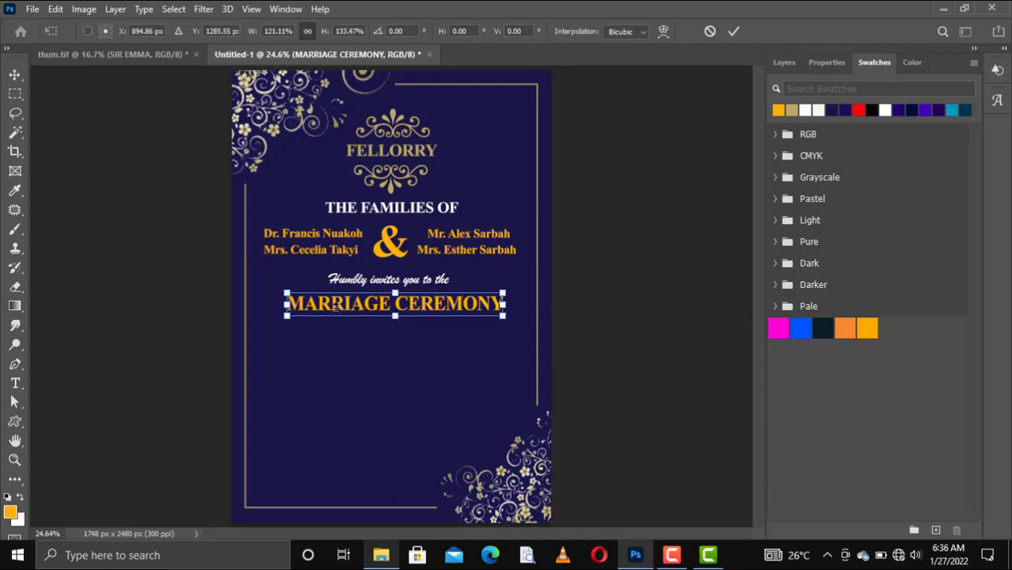
click(733, 31)
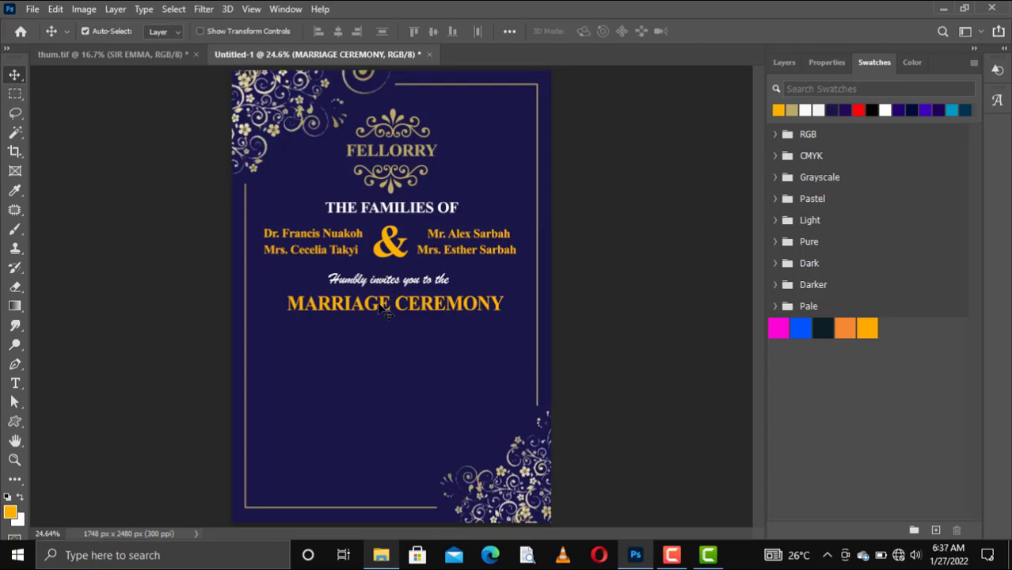
drag(376, 307, 378, 316)
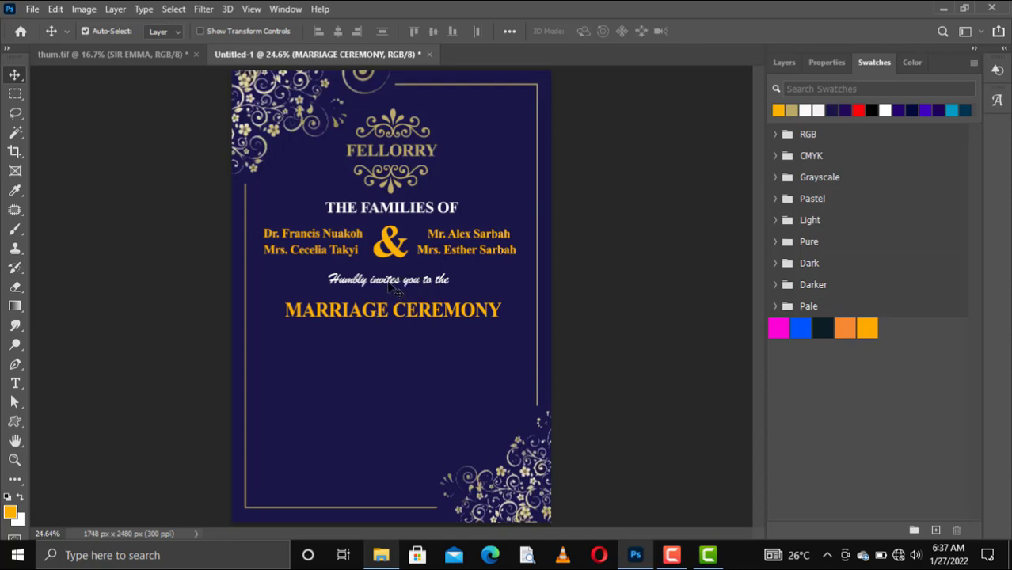
drag(390, 289, 389, 289)
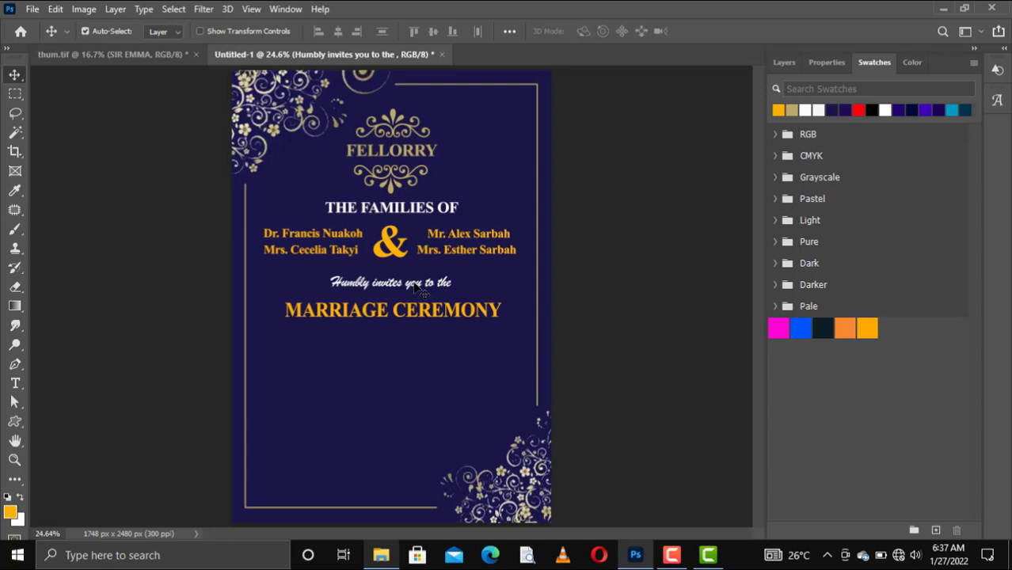
Duplicate the 'Humbly invites you to the' line below the heading and retype it as 'of their Son & Daughter'
key(ctrl)
drag(415, 289, 409, 336)
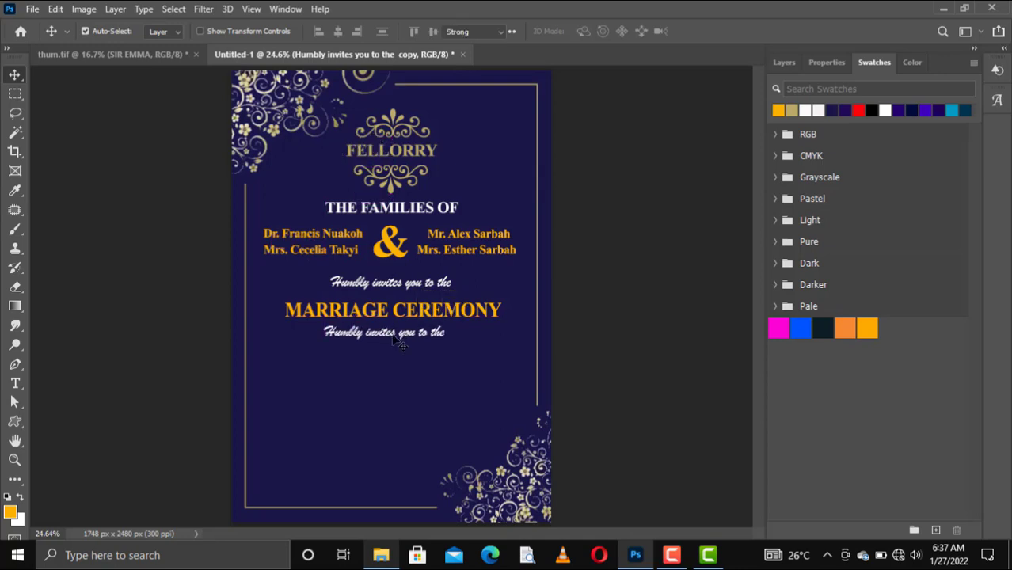
double_click(396, 335)
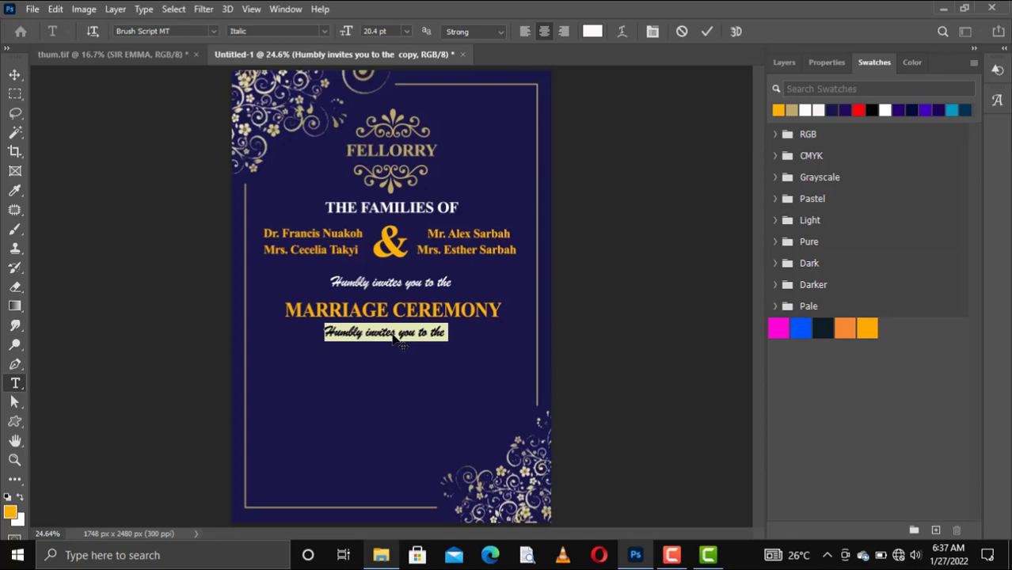
click(393, 336)
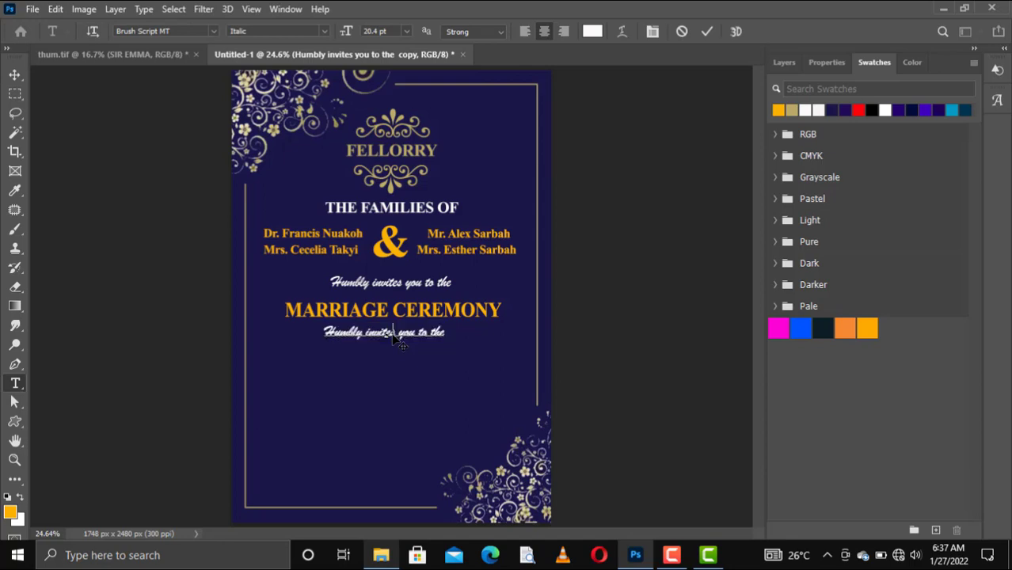
key(ctrl+a)
text(of thei)
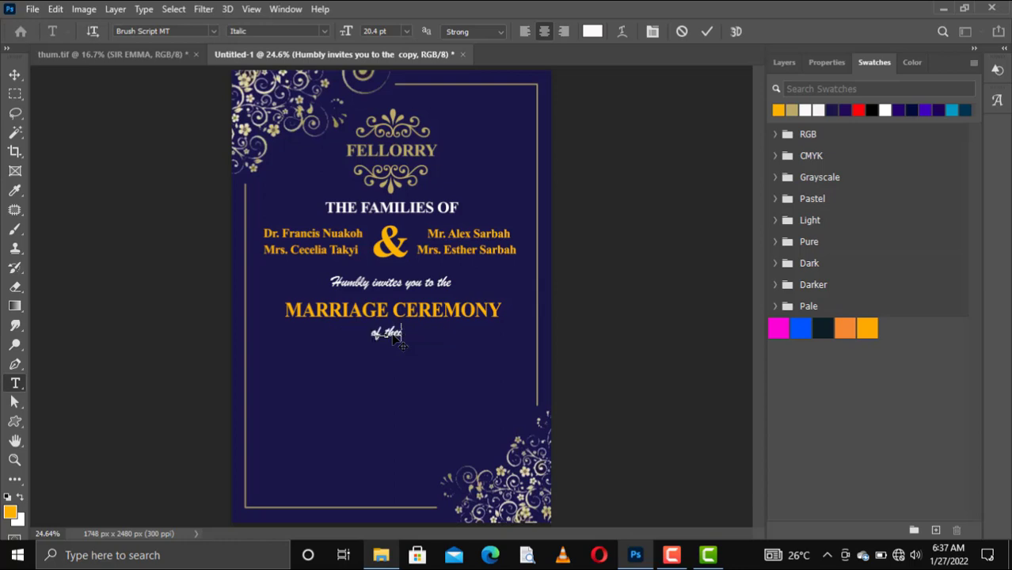
text(r Son &)
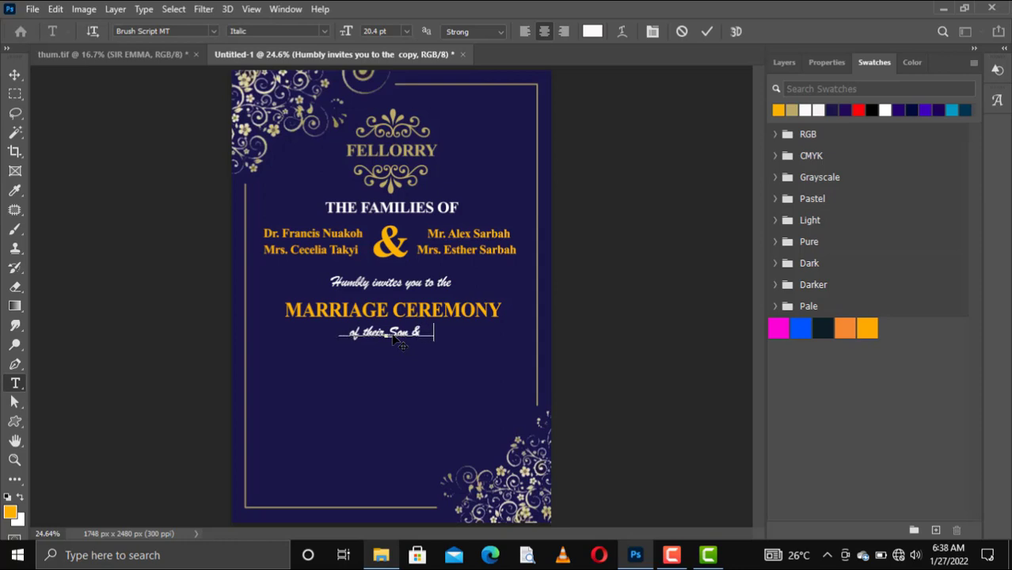
text( Daughter)
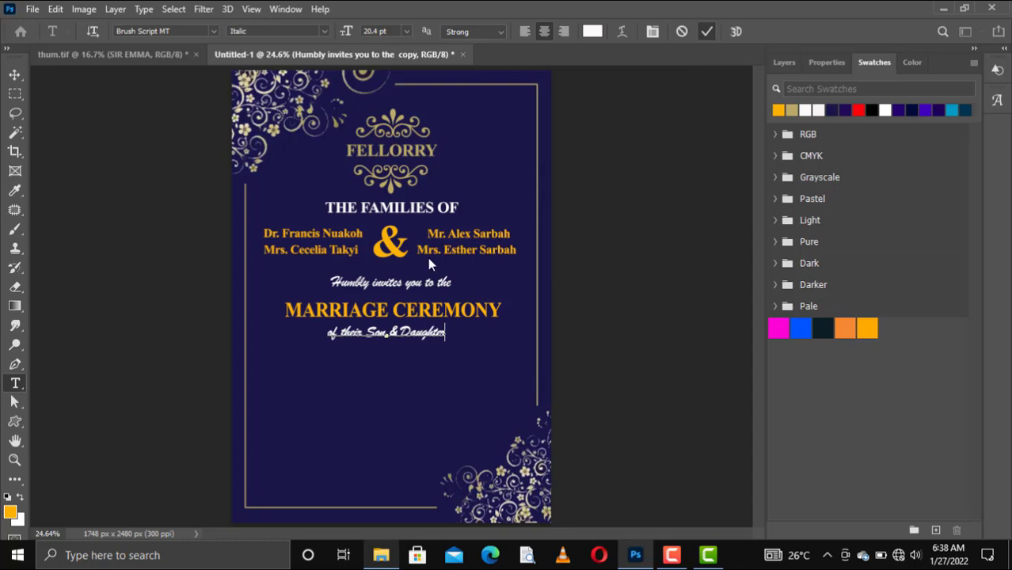
key(ctrl+Return)
Nudge the 'of their Son & Daughter' line into centred alignment beneath MARRIAGE CEREMONY
key(v)
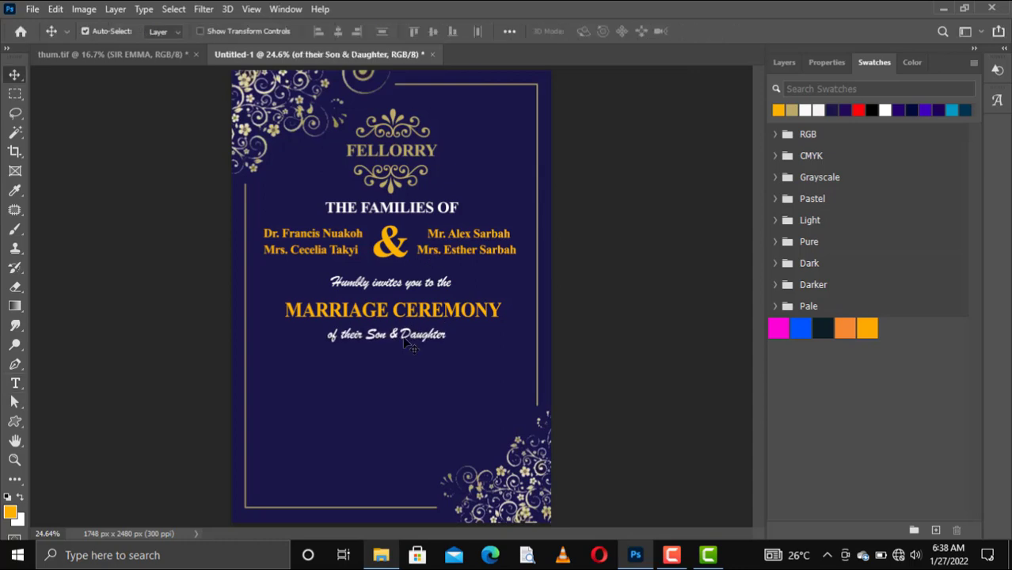
key(Down)
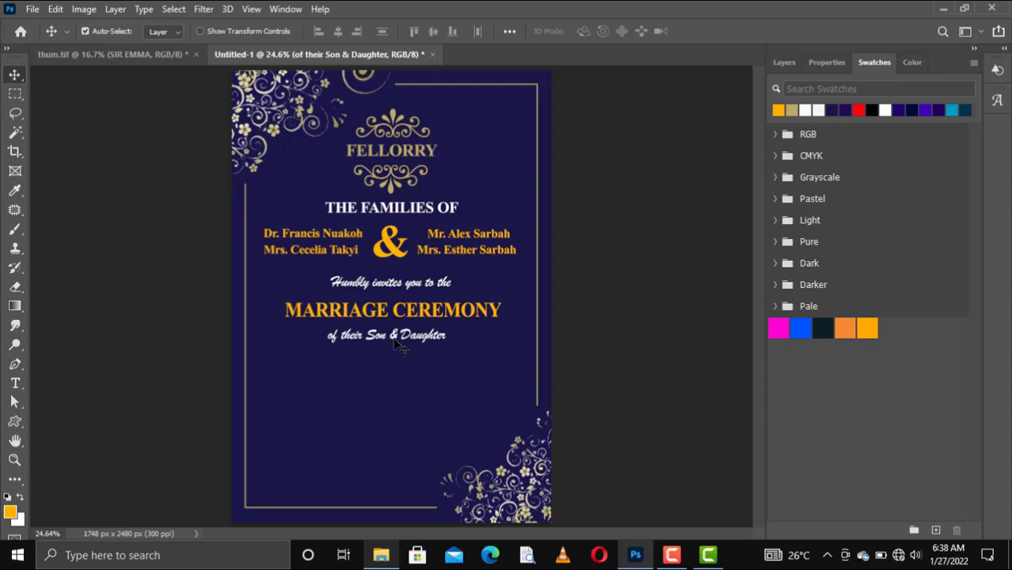
drag(400, 343, 396, 346)
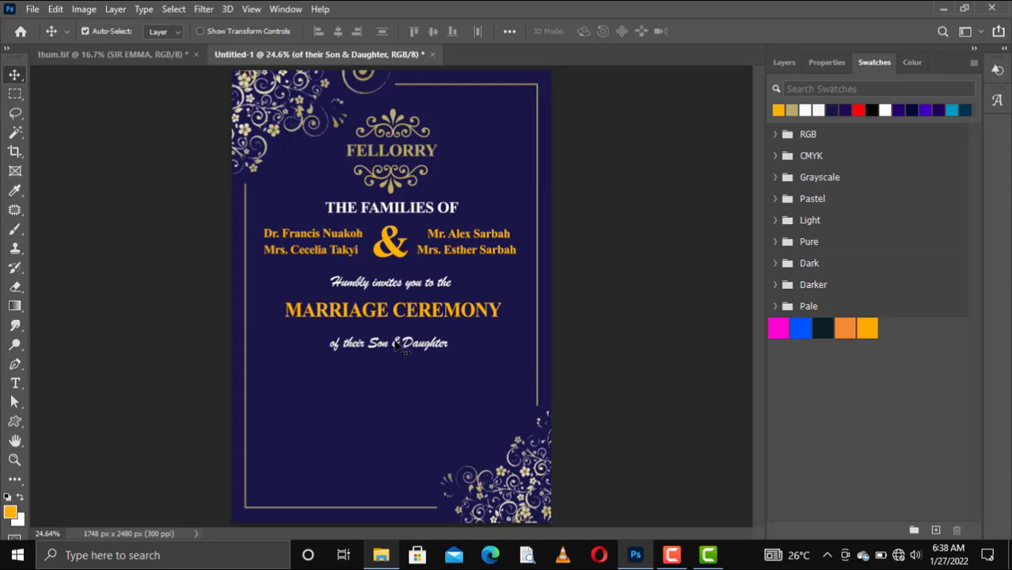
drag(395, 346, 396, 341)
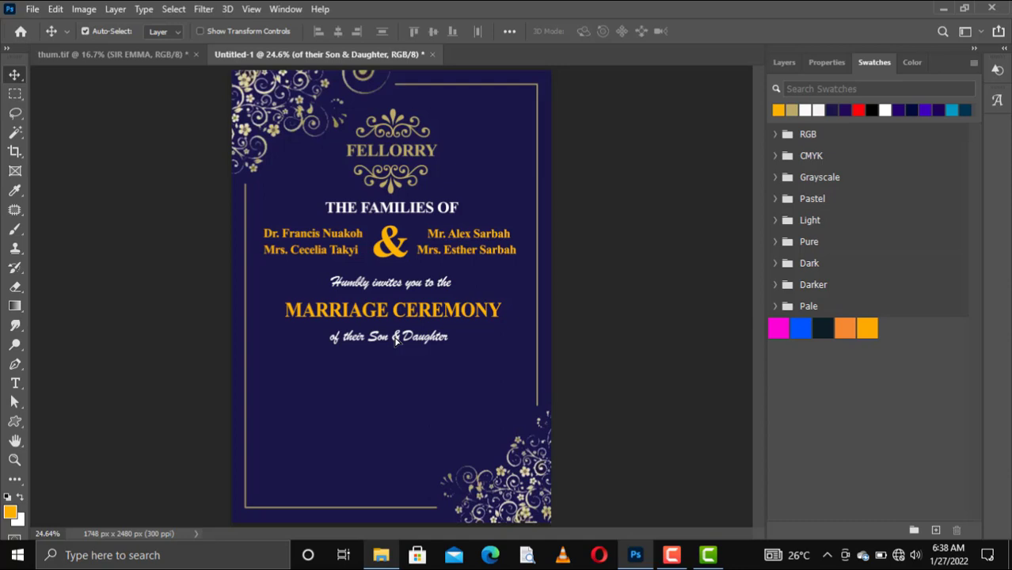
Duplicate the upper-left parent name line and move the copy to the card's lower left
click(323, 239)
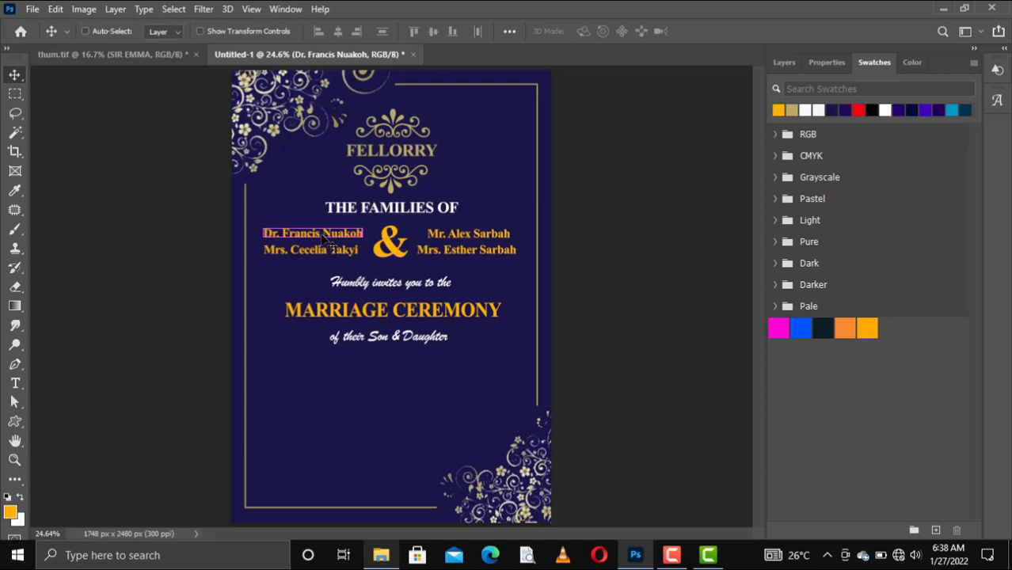
key(ctrl+j)
drag(323, 243, 325, 381)
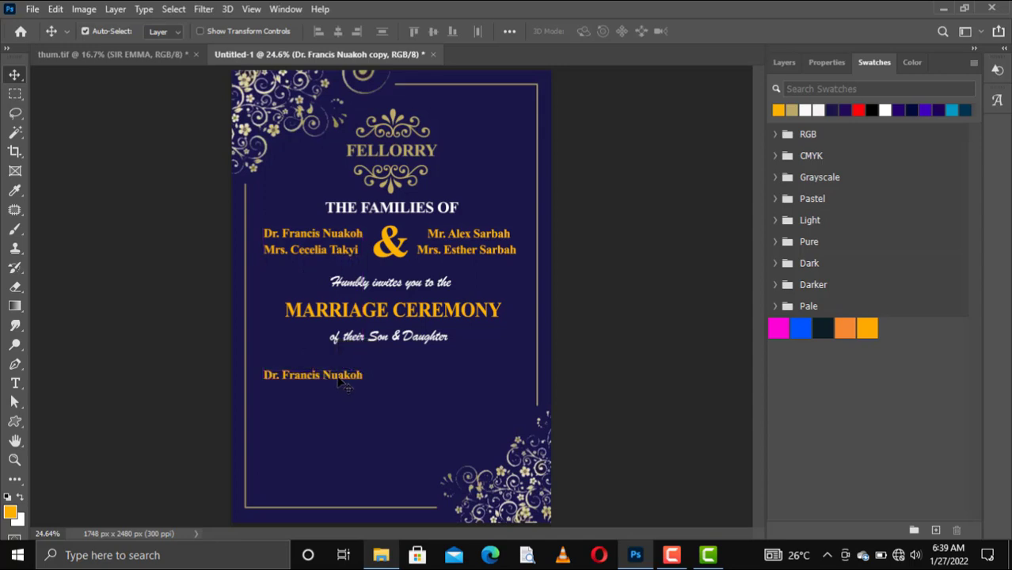
Select the full text of the copied name line and copy it
key(t)
click(336, 378)
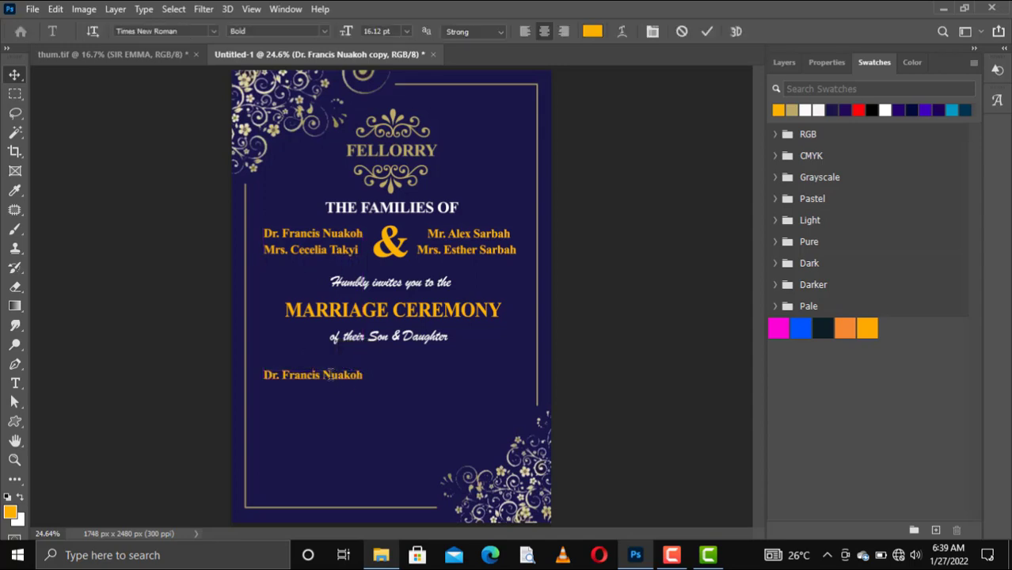
triple_click(333, 376)
click(331, 374)
double_click(331, 375)
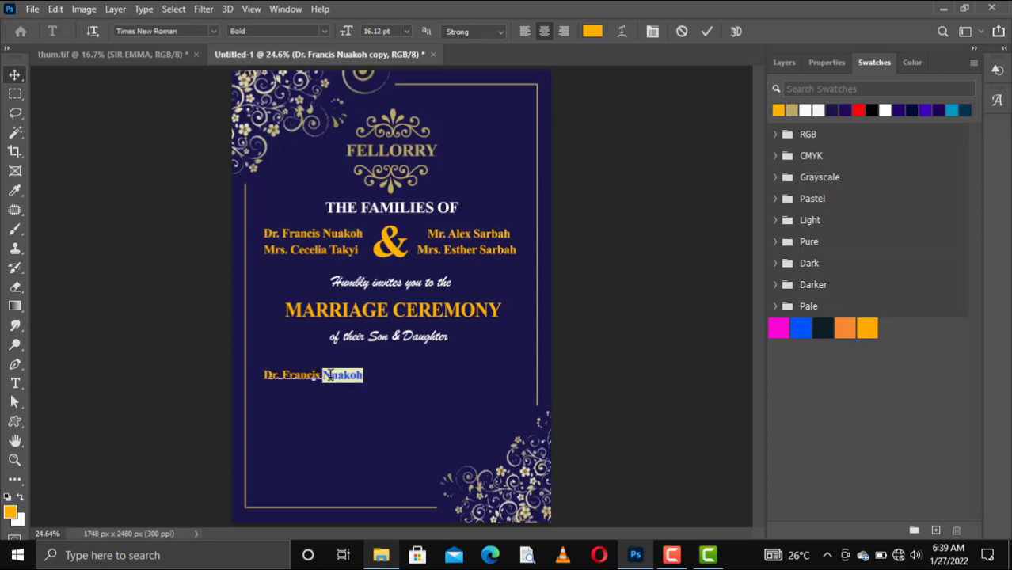
triple_click(331, 376)
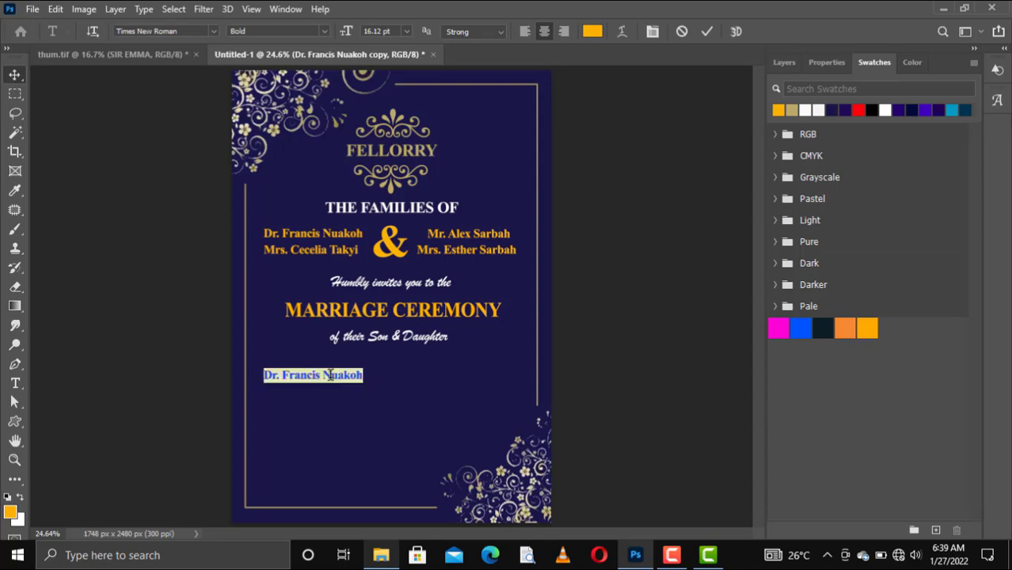
key(ctrl+c)
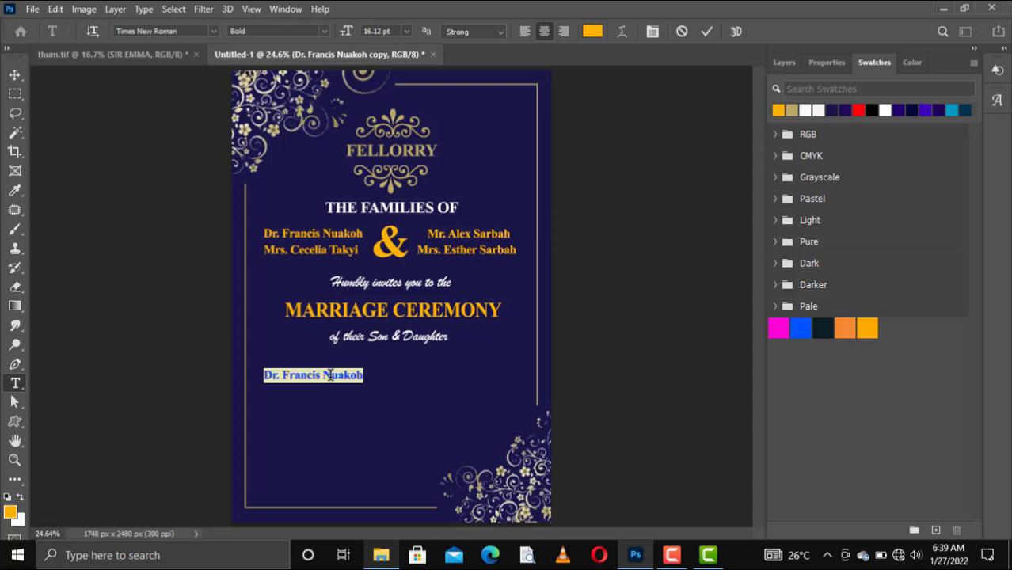
Replace the copied name text with the single word 'Felix', deleting the extra 'FELIX'
click(329, 375)
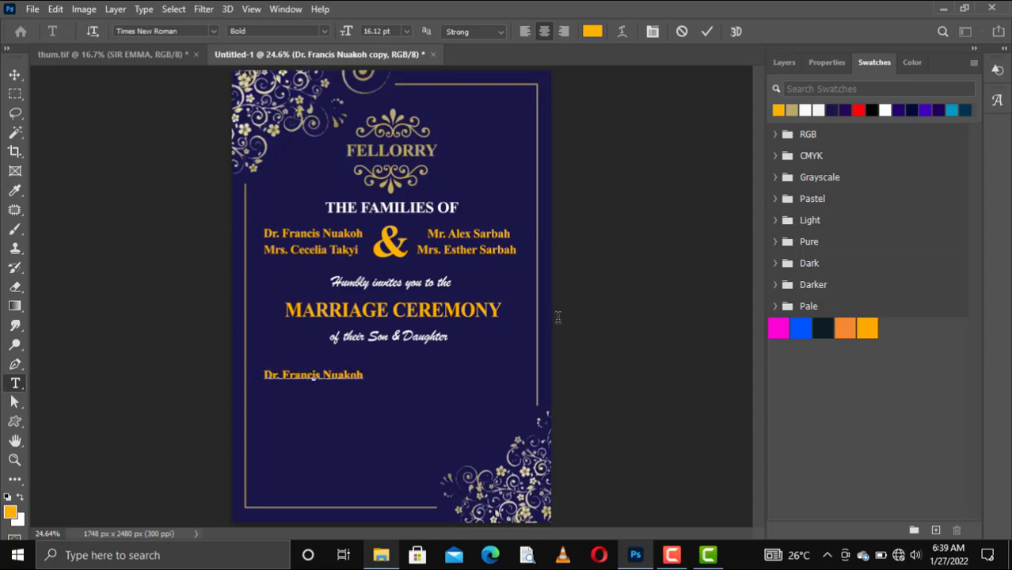
key(ctrl+a)
text(FELIX)
text(F)
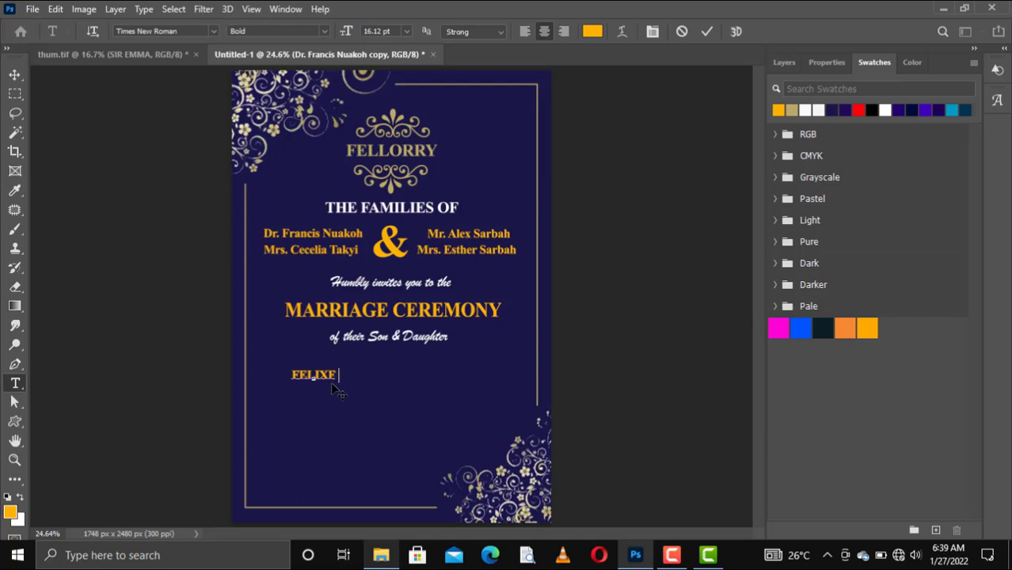
text(elix)
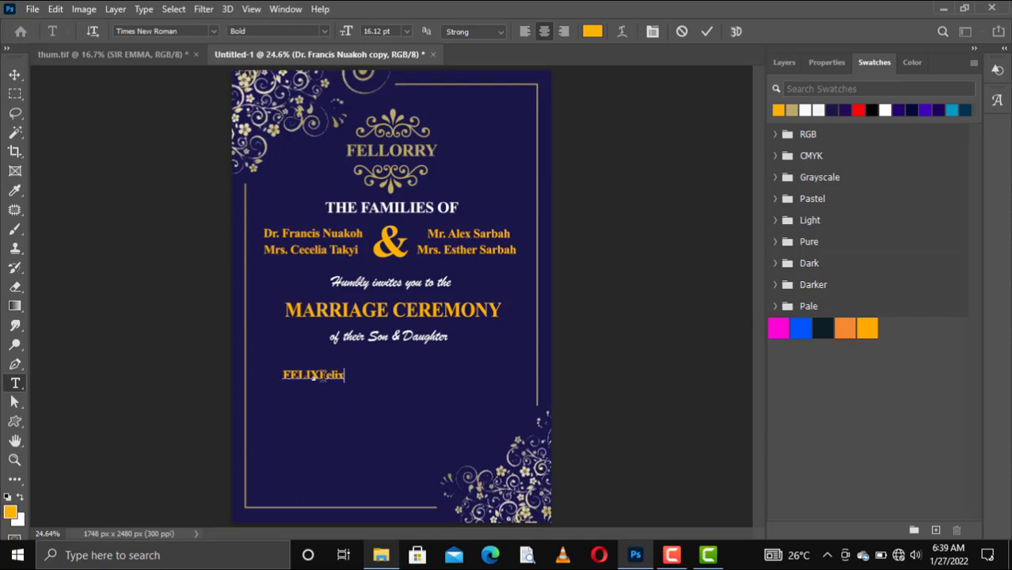
drag(313, 374, 271, 374)
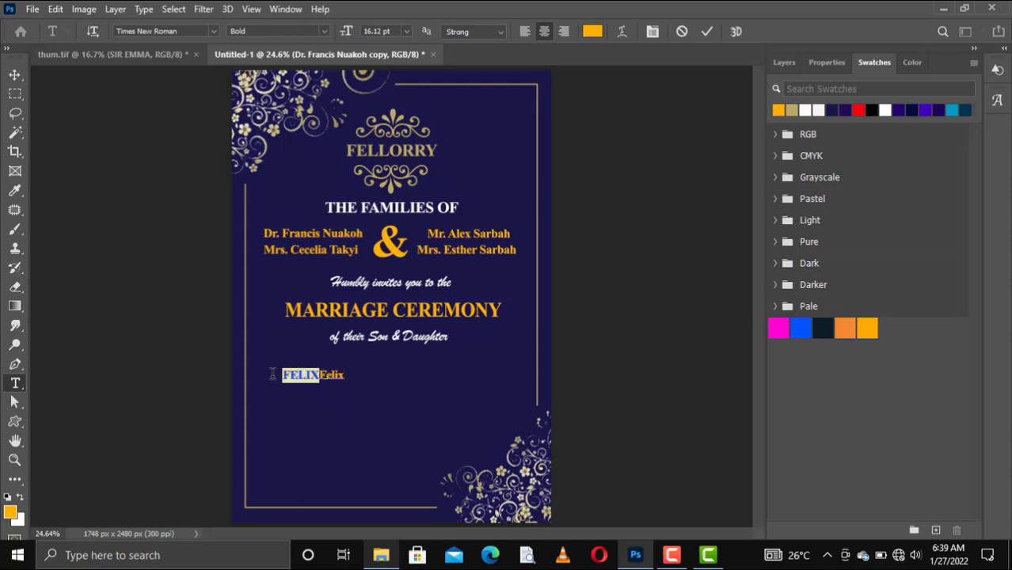
key(BackSpace)
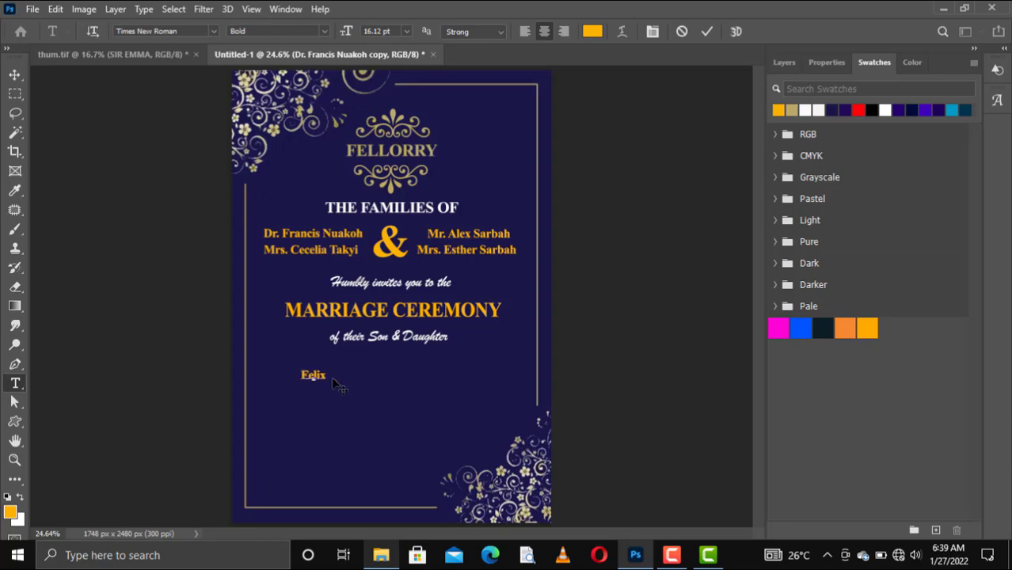
key(ctrl+a)
Set Felix in Lovely Home at 48 pt, commit, and shift it slightly lower
click(214, 32)
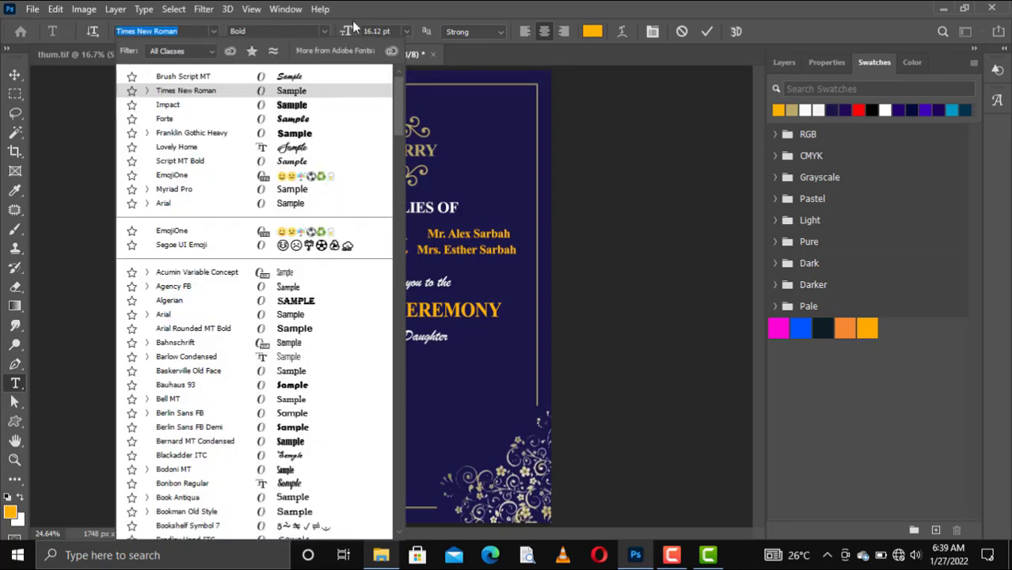
click(295, 148)
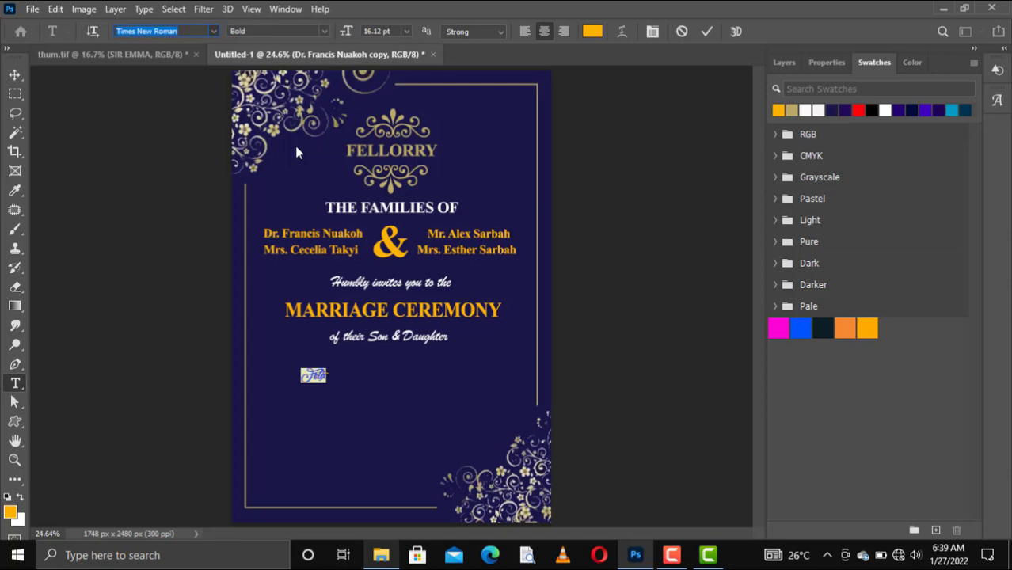
click(404, 31)
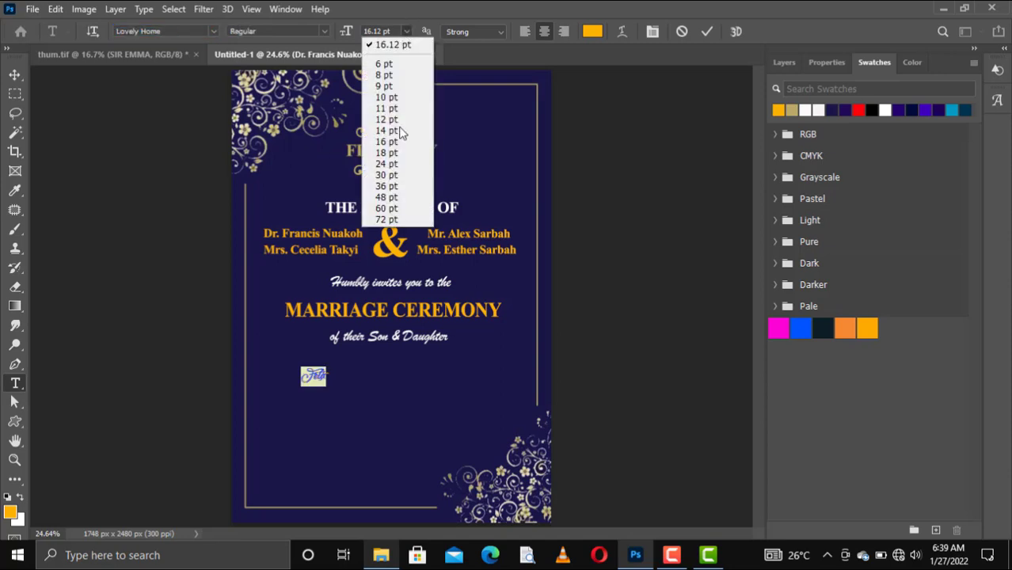
click(388, 175)
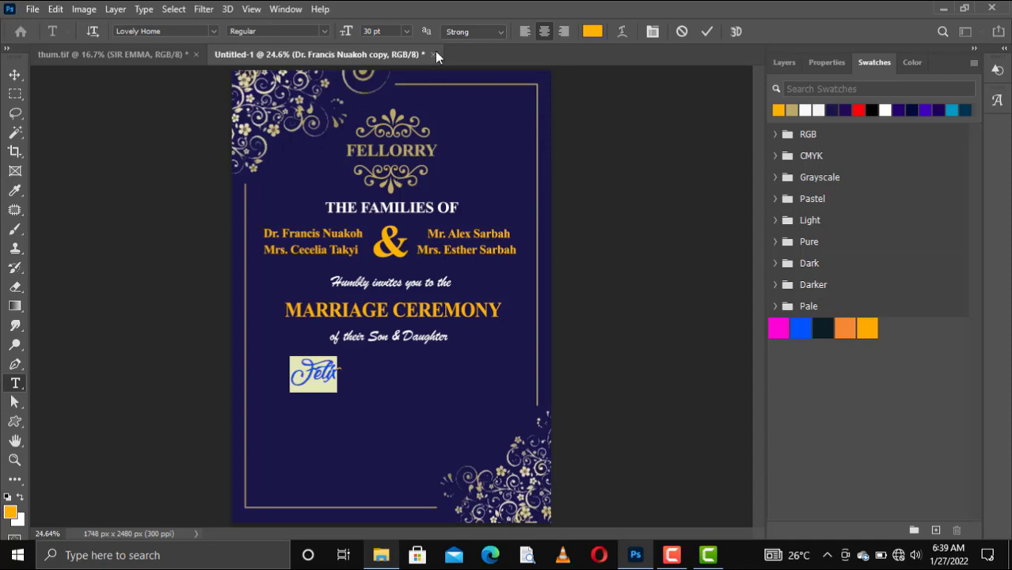
click(407, 31)
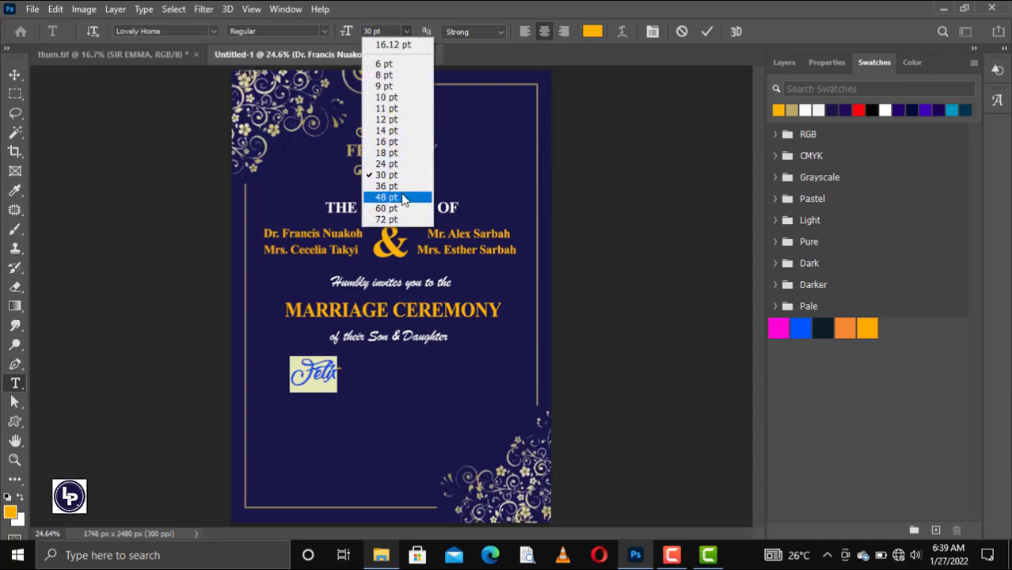
click(388, 197)
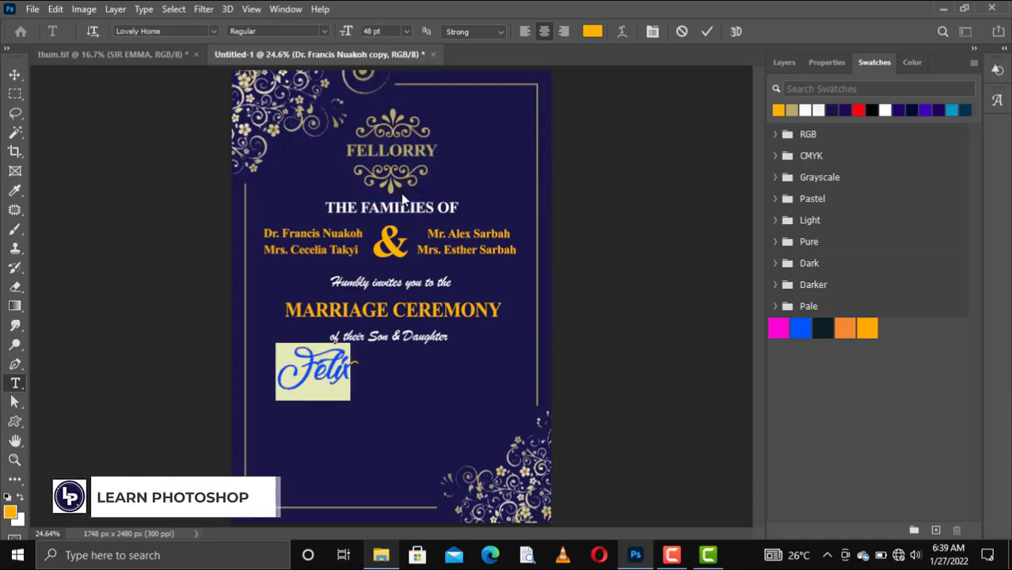
click(707, 31)
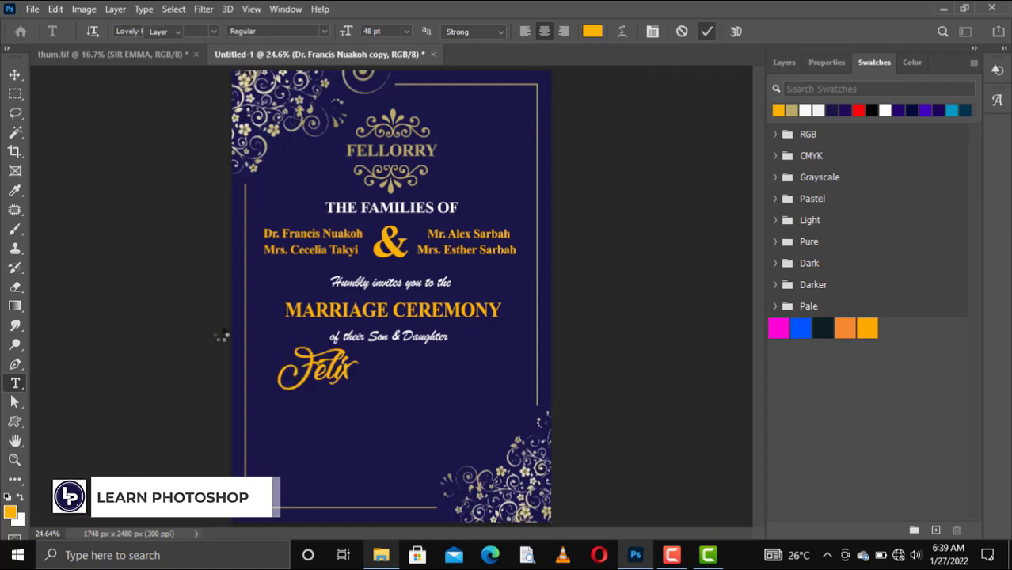
key(v)
drag(298, 388, 299, 396)
Change Felix's font to Script MT Bold, then select the ampersand layer
key(t)
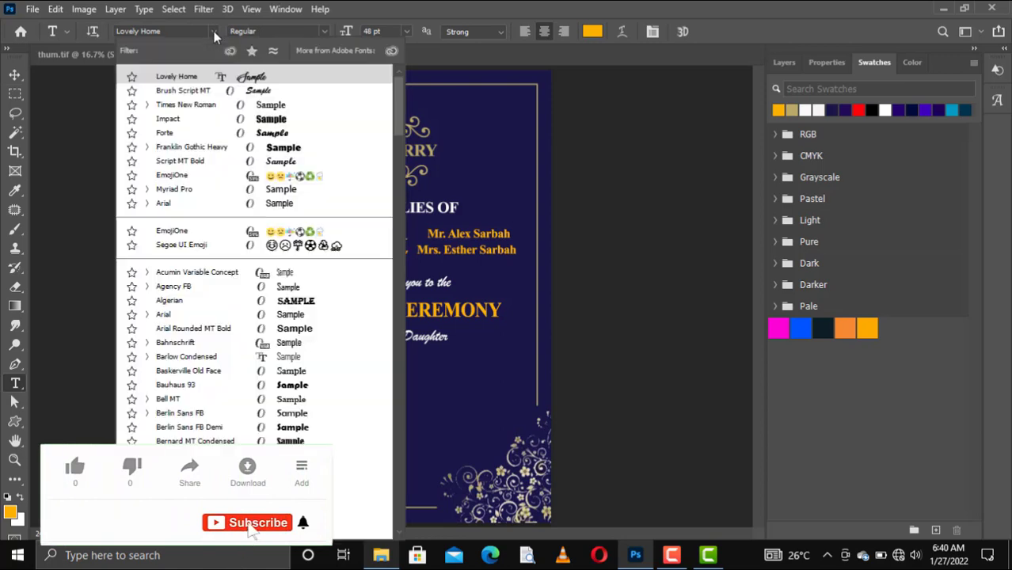
click(214, 31)
text(b)
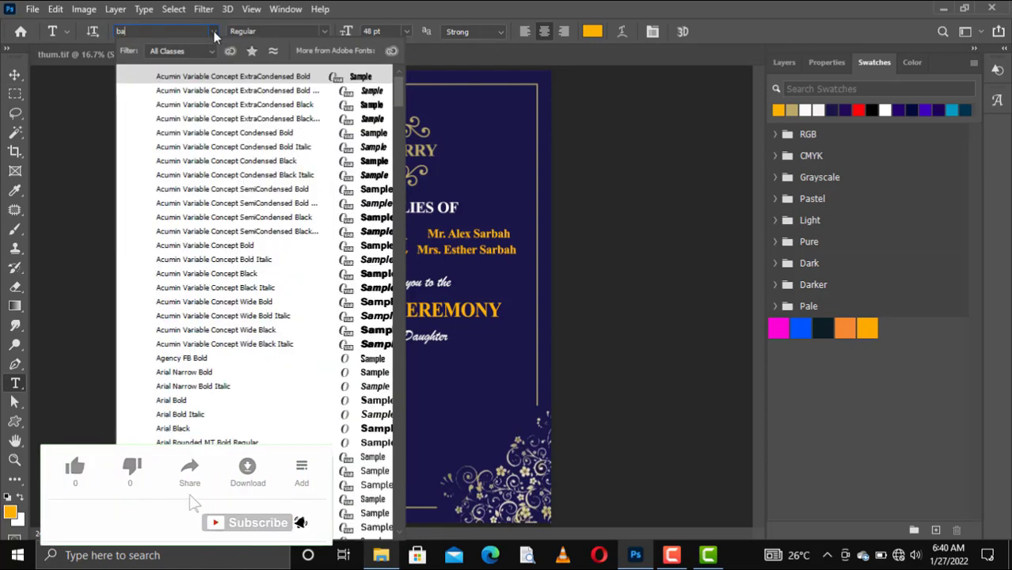
text(a)
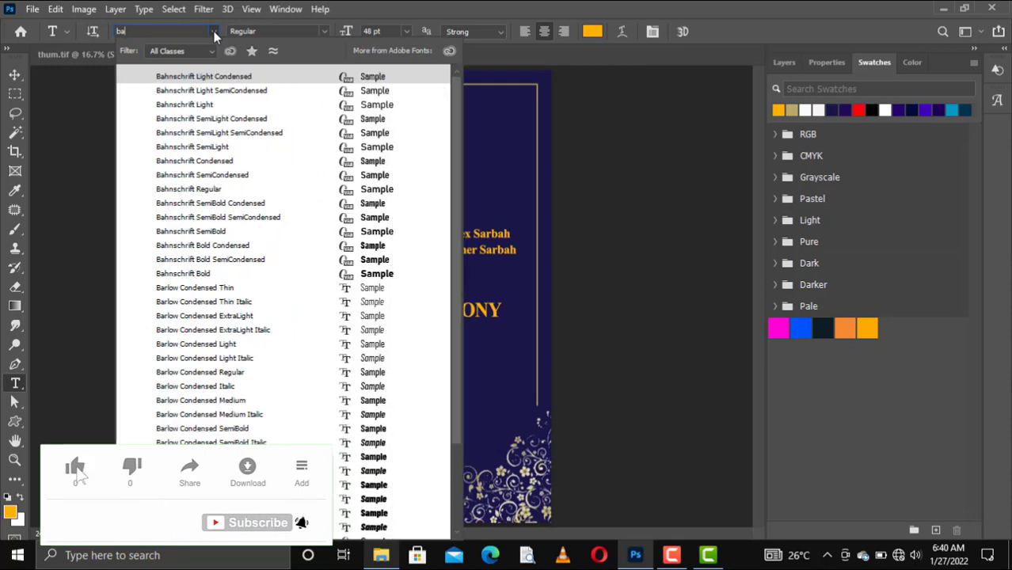
text(n)
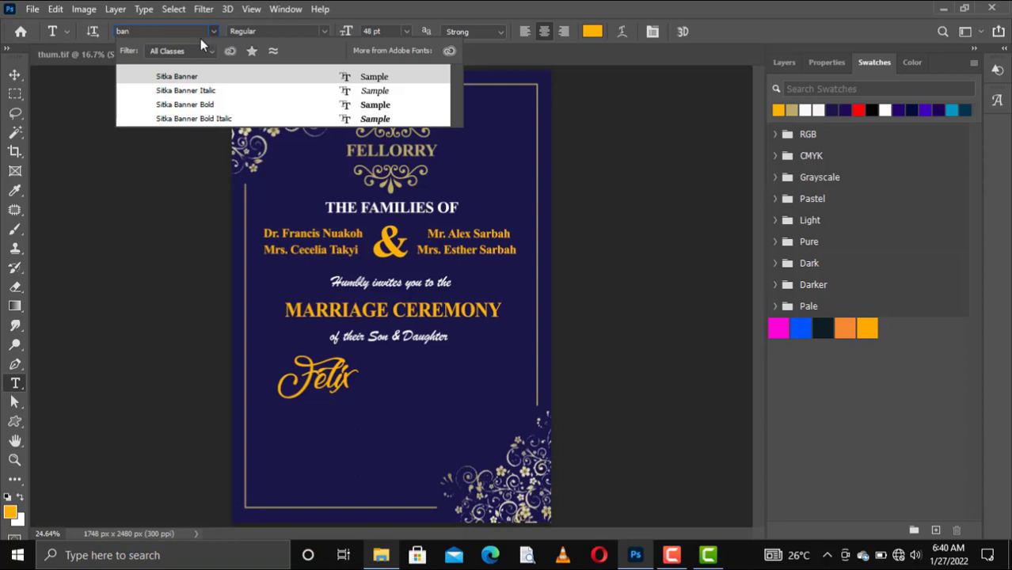
key(BackSpace)
text(r)
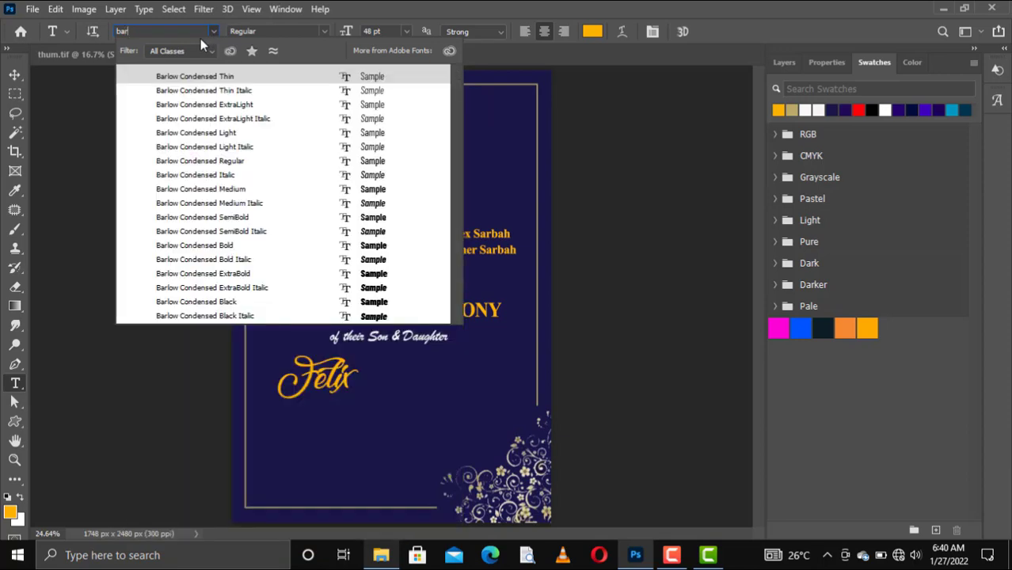
text(b=)
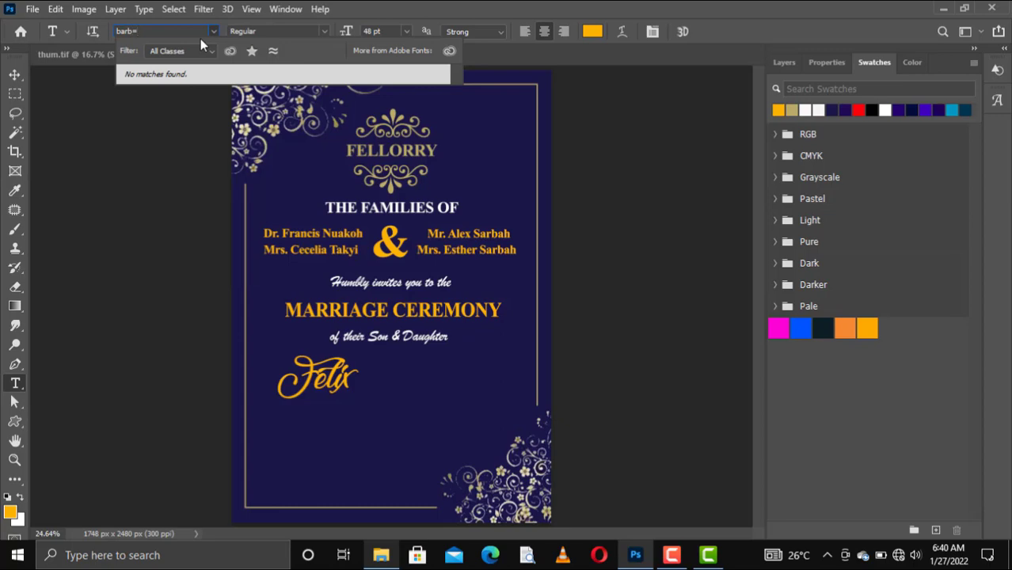
key(BackSpace)
key(BackSpace)
key(BackSpace)
text(b)
key(BackSpace)
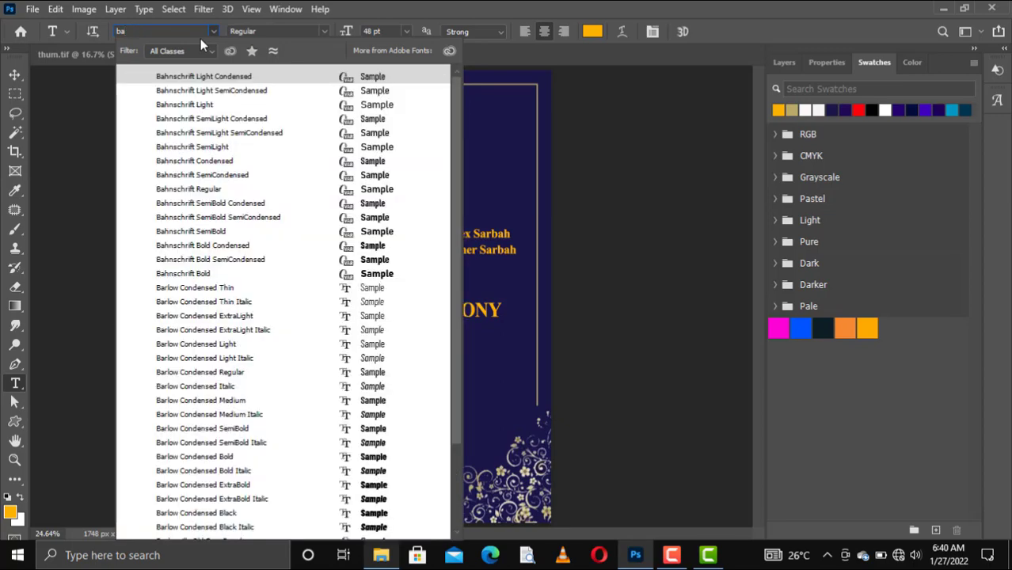
key(BackSpace)
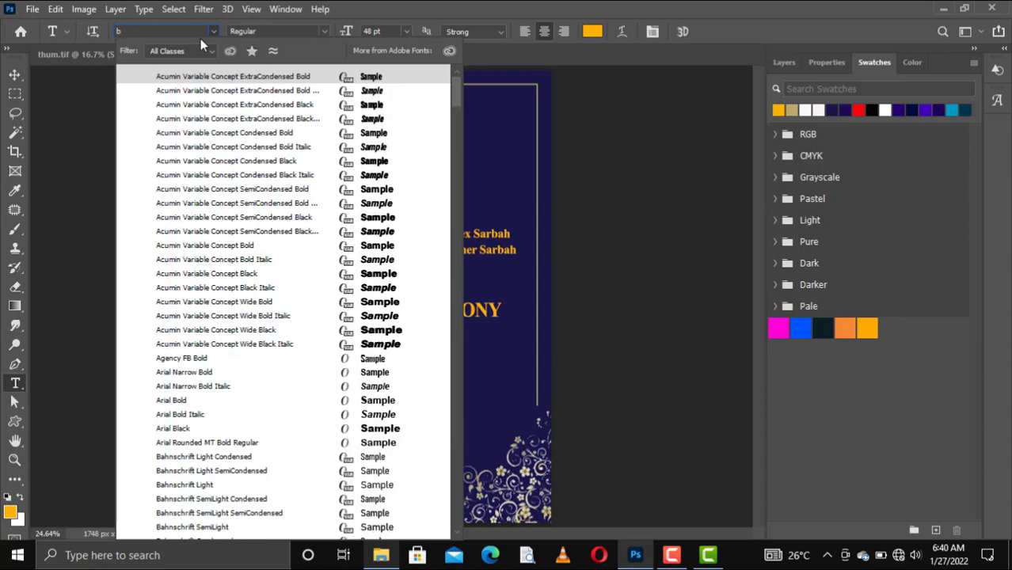
key(BackSpace)
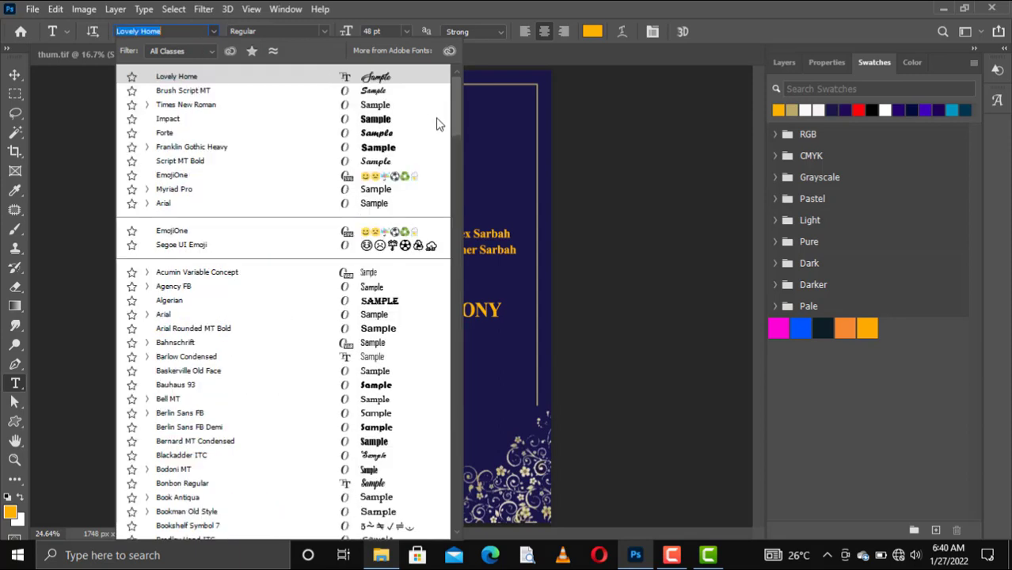
click(366, 166)
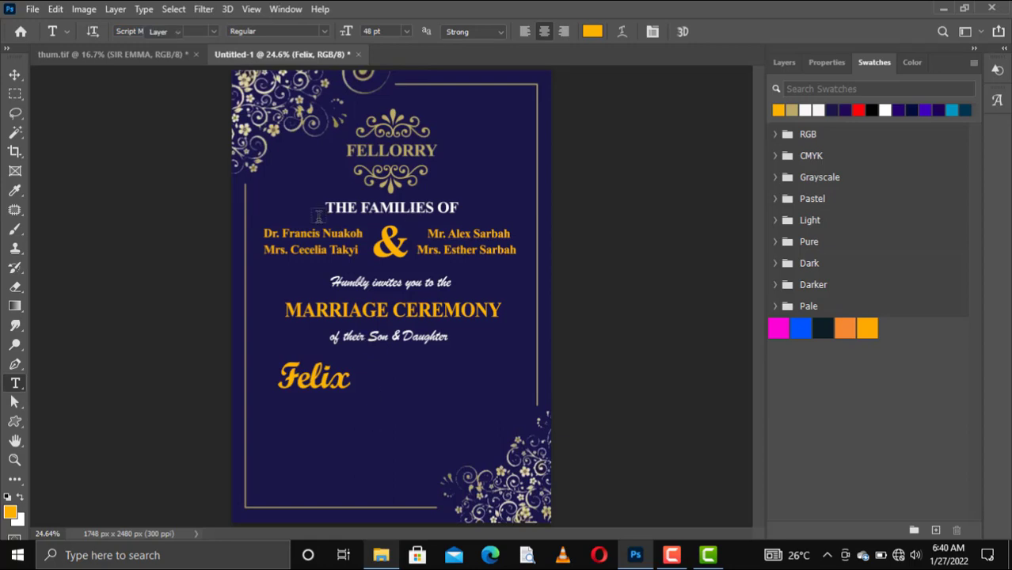
key(v)
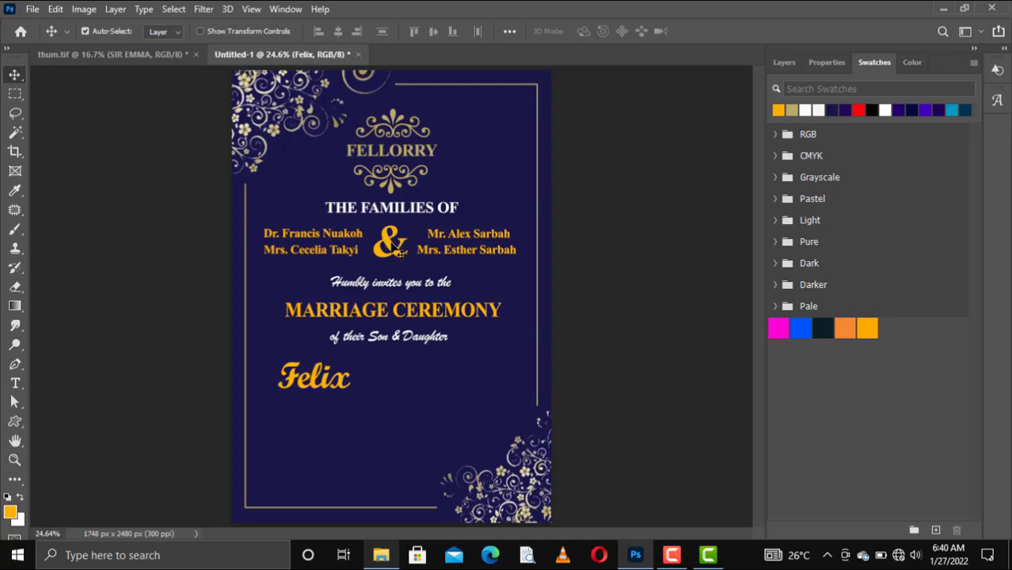
click(392, 245)
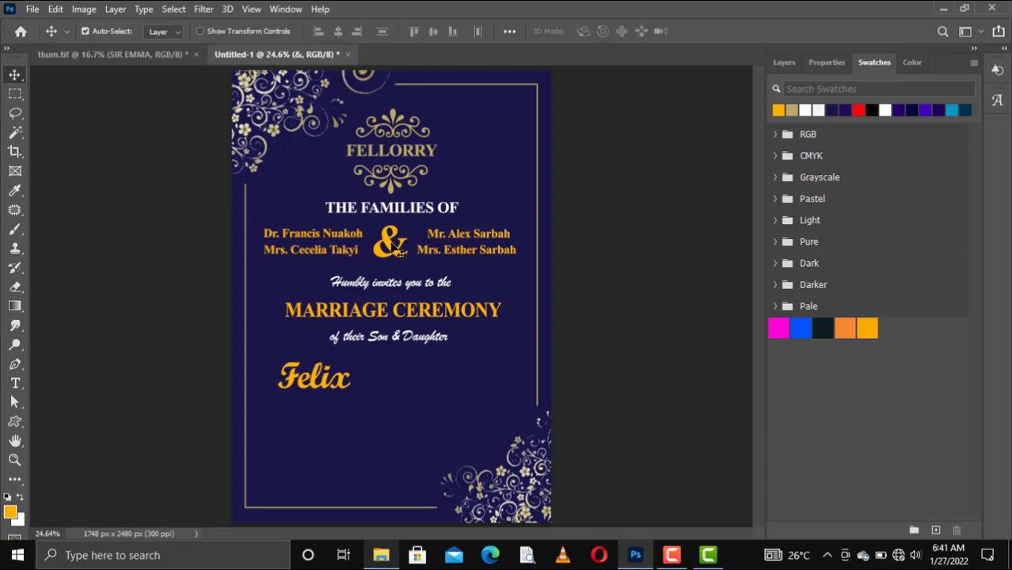
Place a copy of the orange ampersand beside Felix
key(ctrl)
drag(400, 253, 381, 384)
key(ctrl)
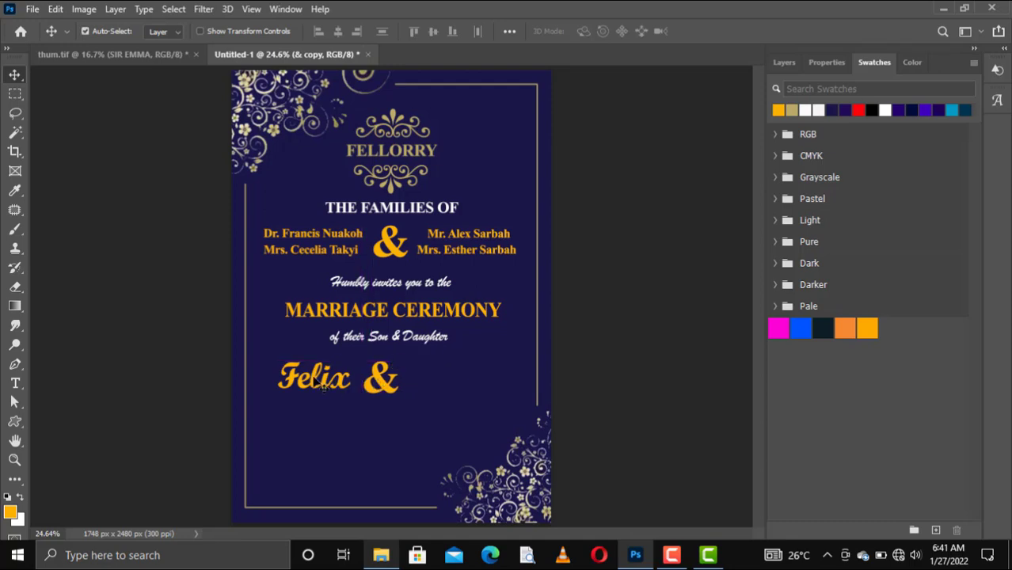
Fill Felix with white and place a copy of it to the right of the ampersand
click(325, 387)
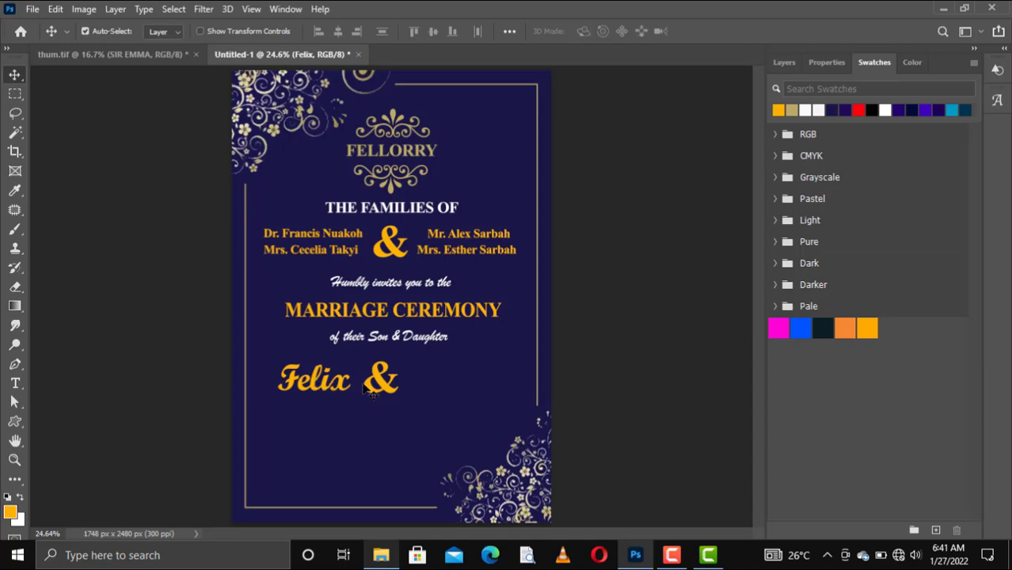
click(805, 110)
key(alt+BackSpace)
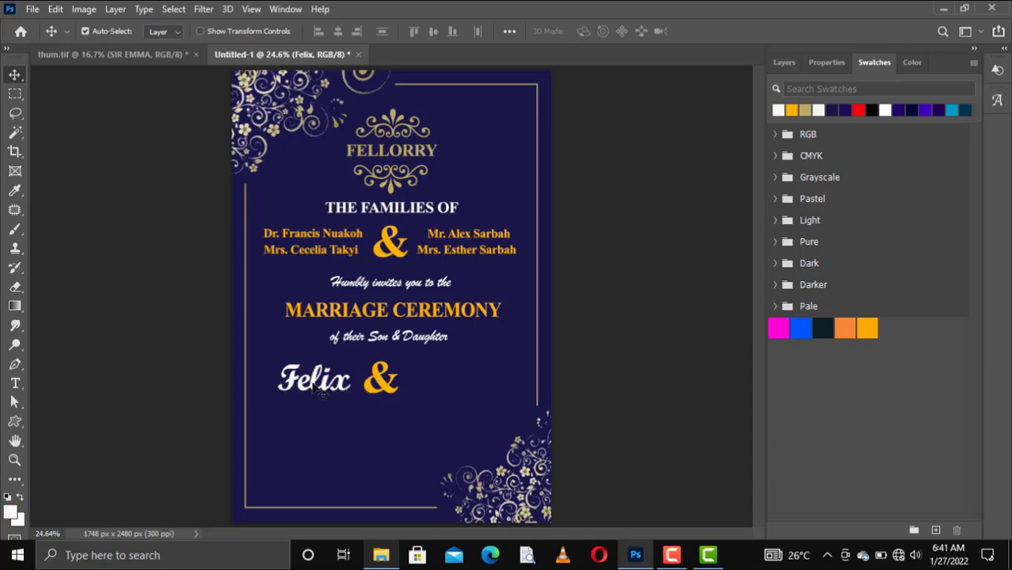
key(ctrl)
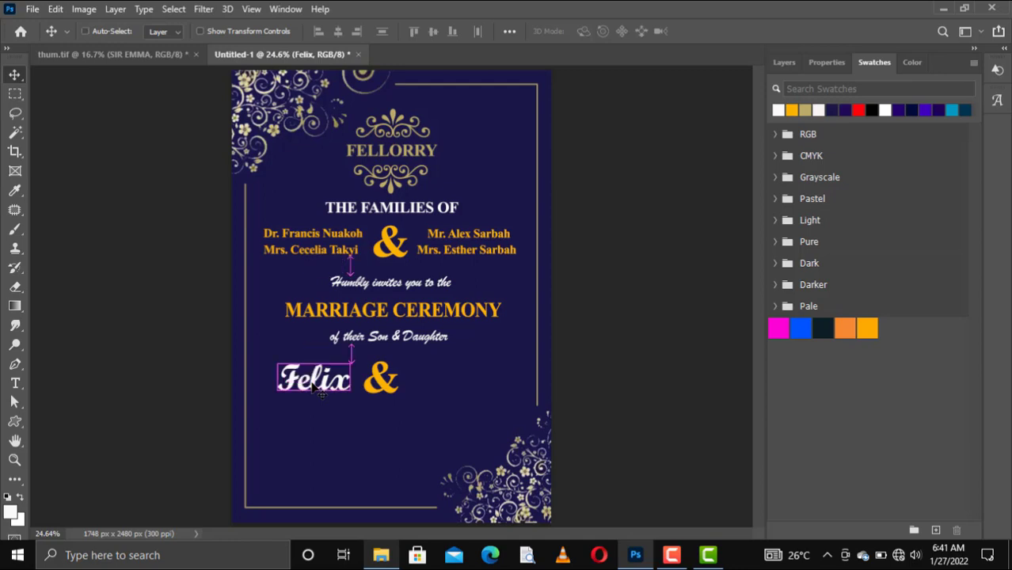
drag(315, 385, 447, 389)
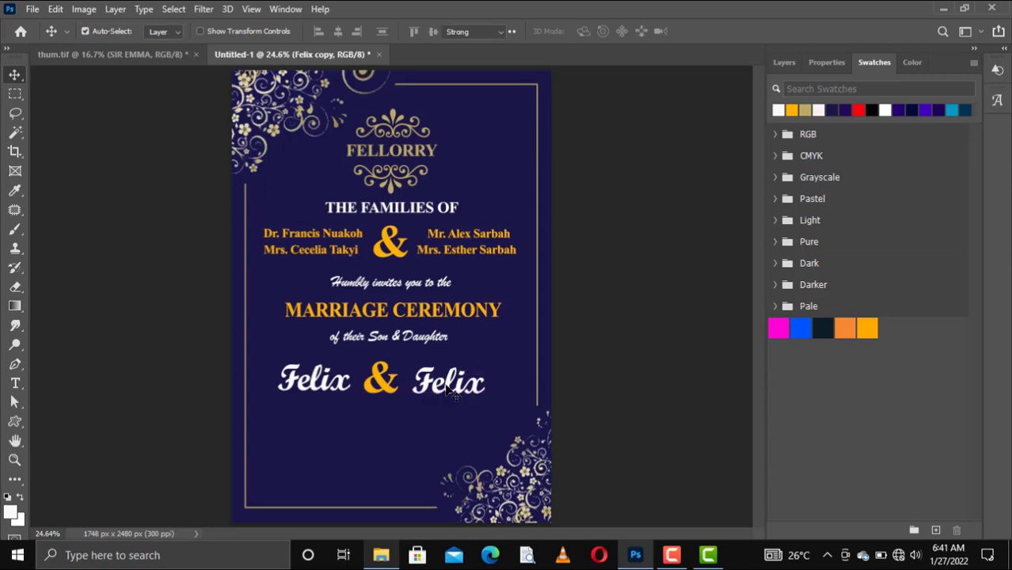
Retype the Felix copy as Loretta, commit it, and nudge it slightly right and up
double_click(449, 388)
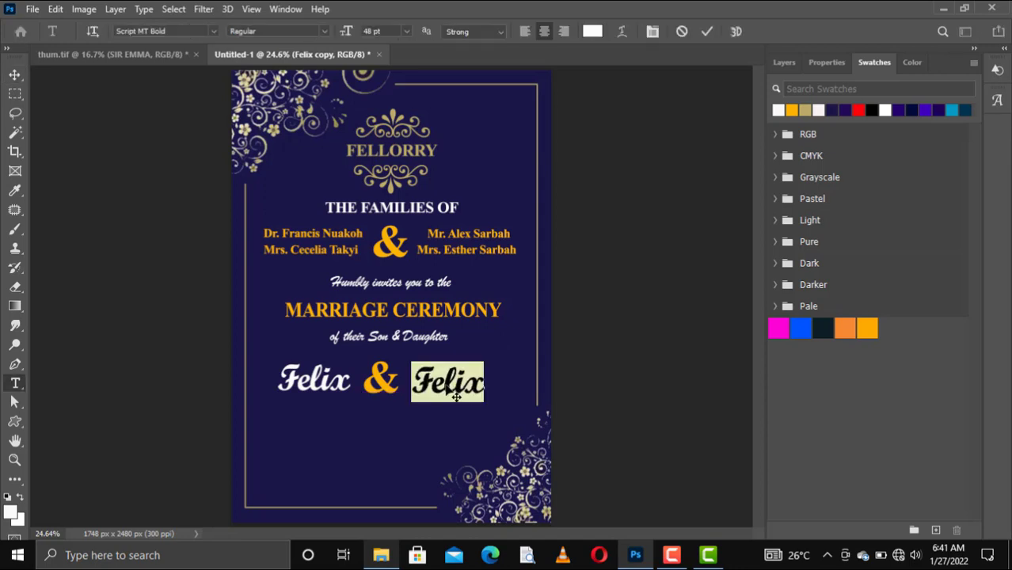
text(L)
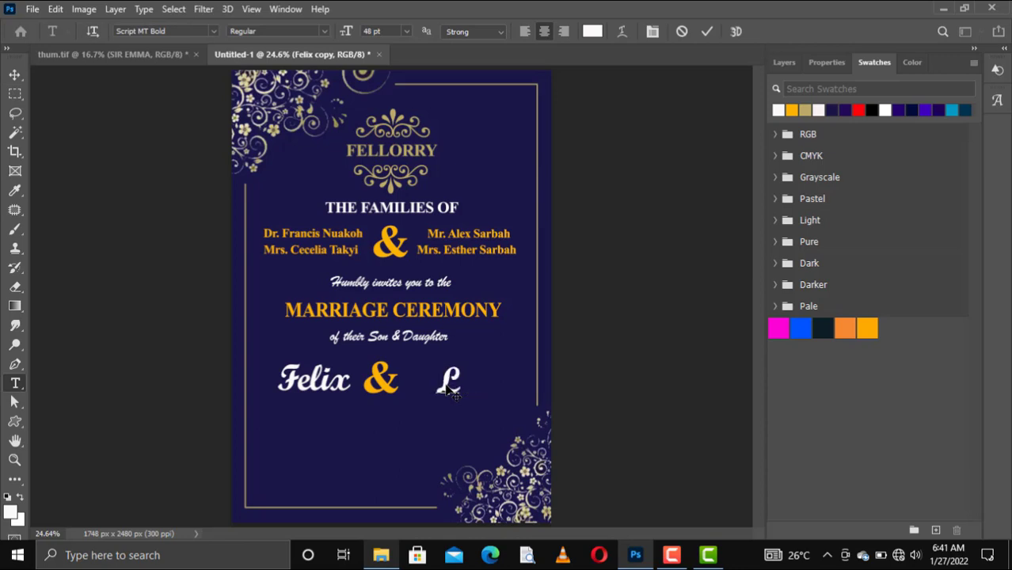
text(ree)
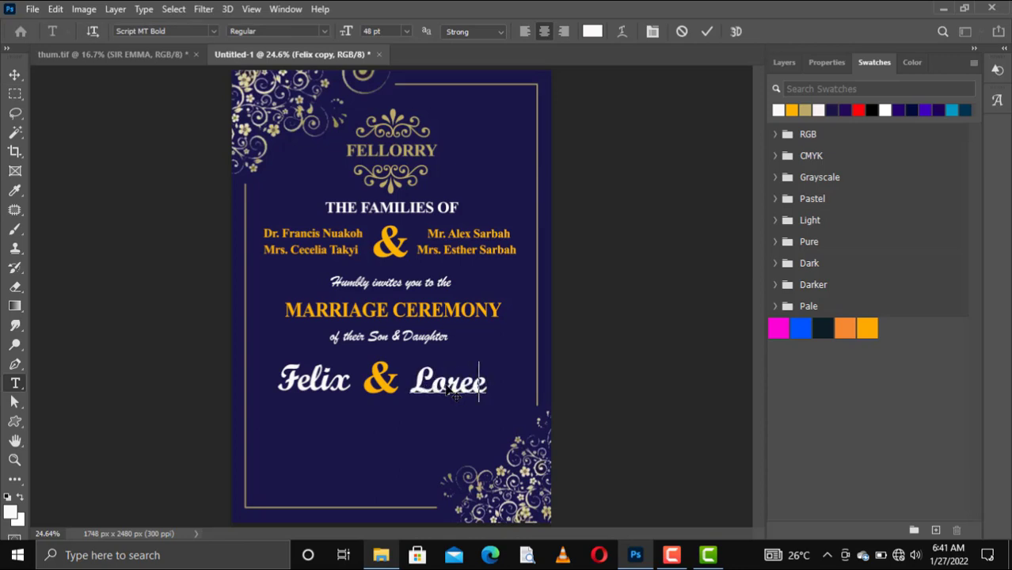
key(BackSpace)
text(tta)
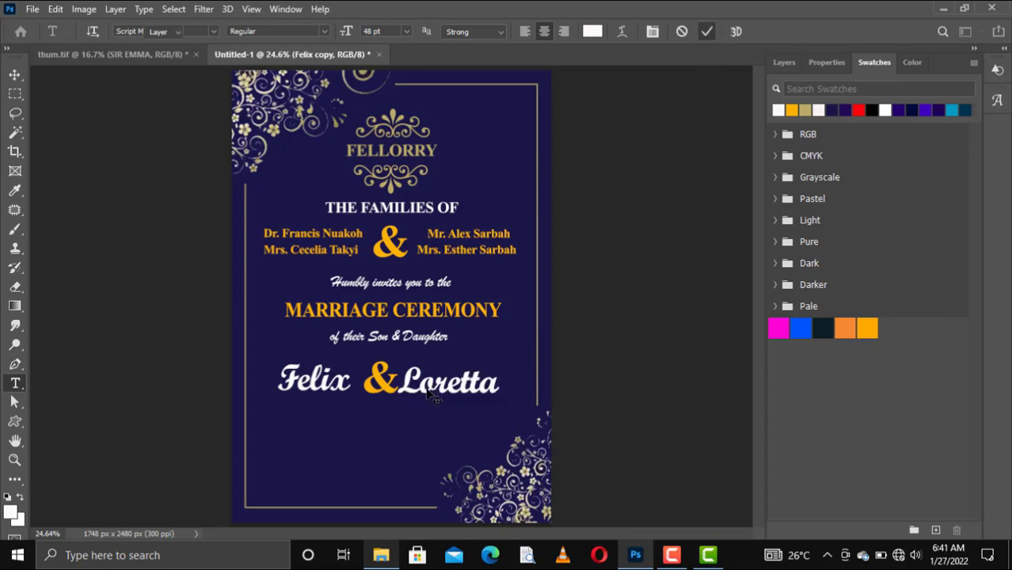
key(ctrl+Return)
key(v)
drag(448, 388, 454, 388)
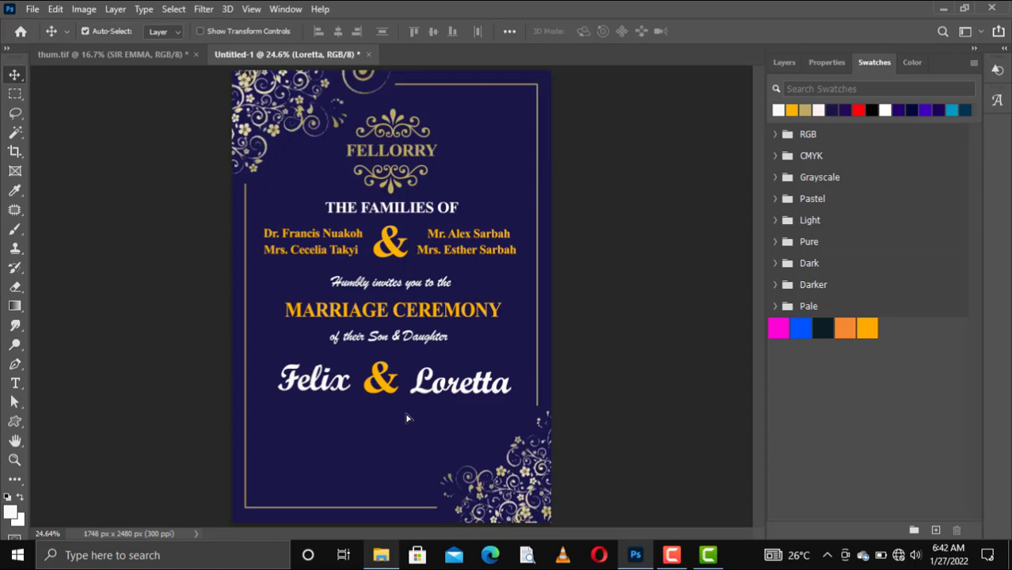
key(shift+Up)
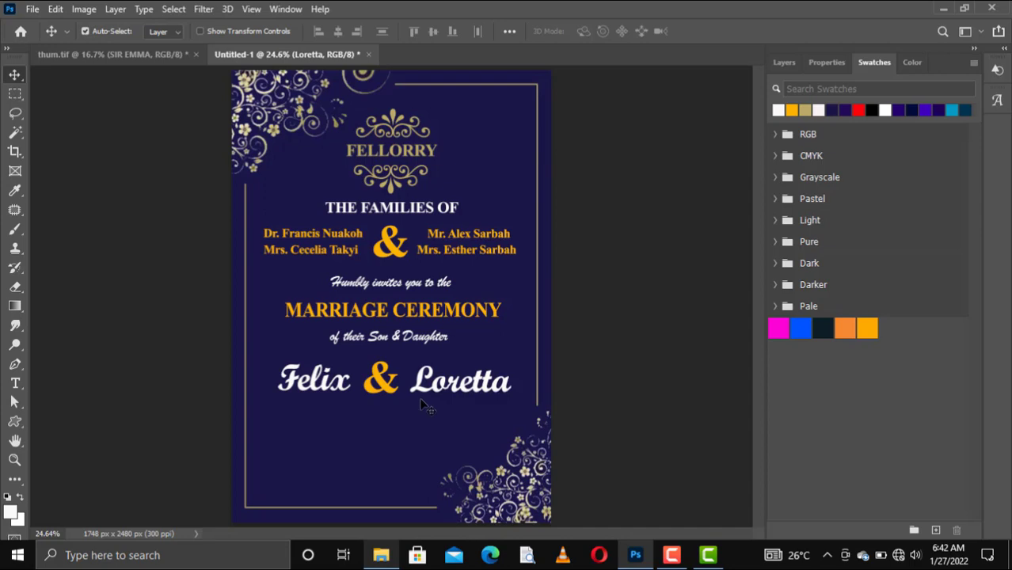
Drag Loretta down a few pixels to sit level with Felix
drag(422, 395, 422, 394)
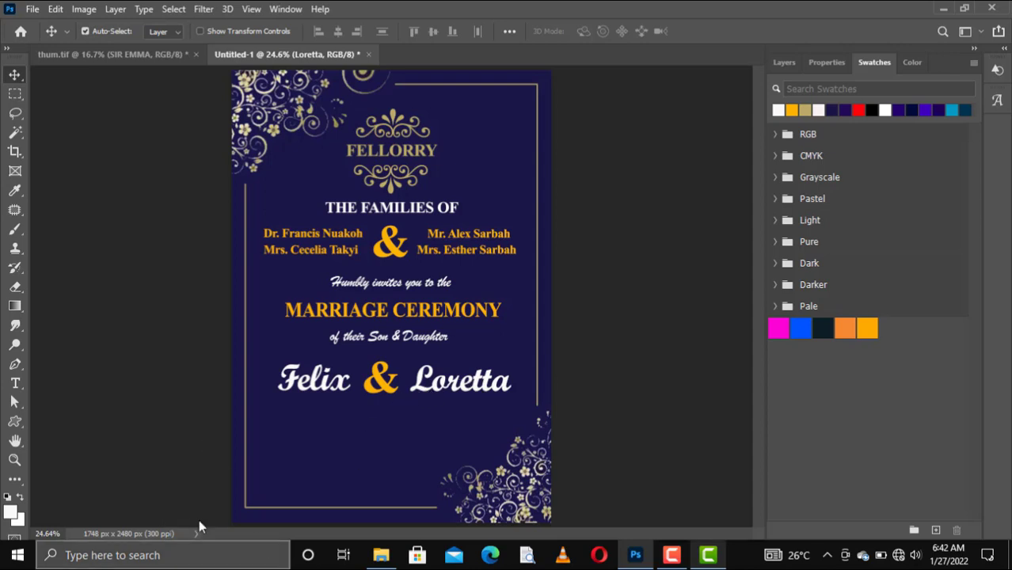
Draw a thin gold rectangle bar below Felix & Loretta
click(15, 384)
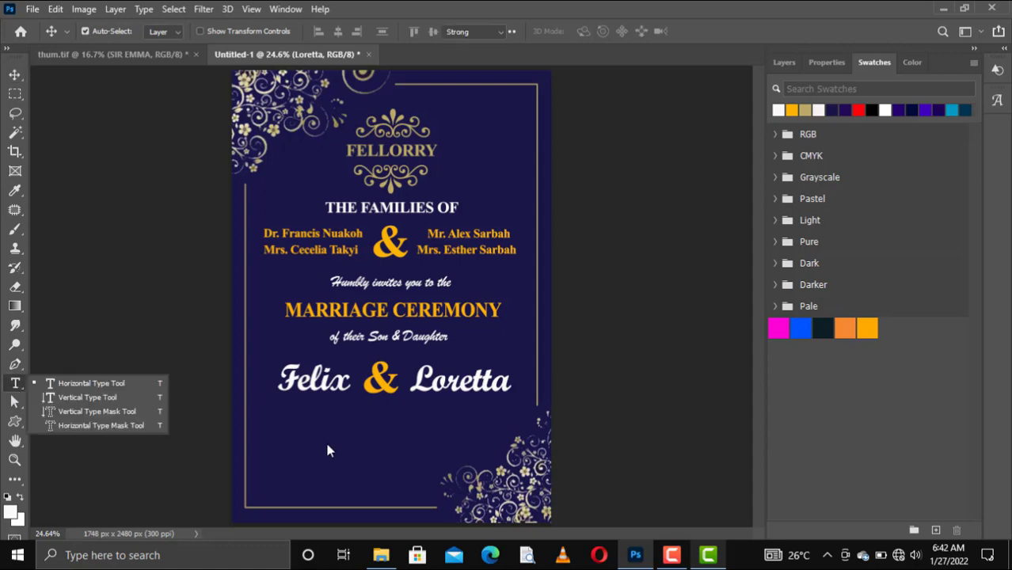
click(89, 383)
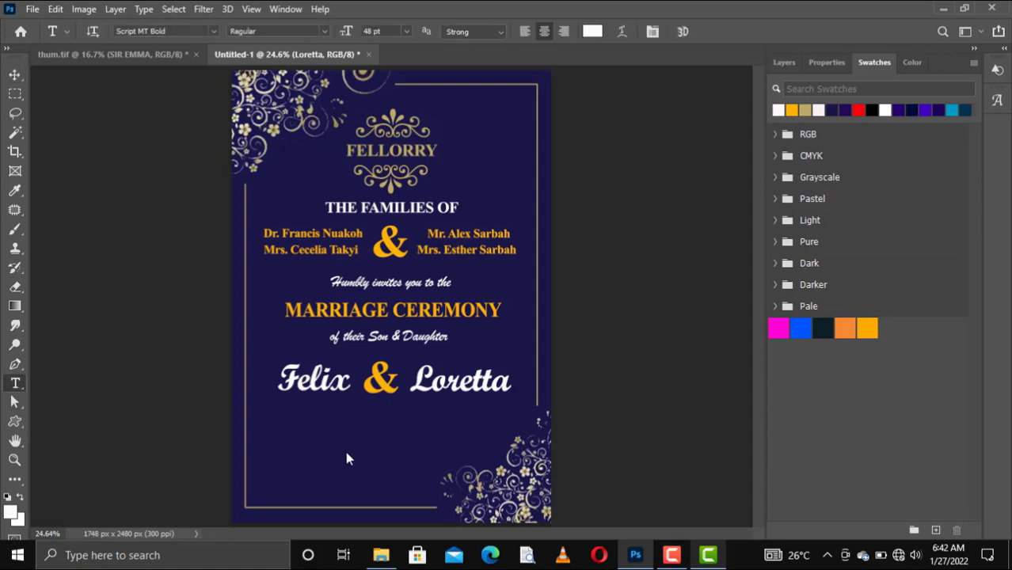
click(15, 423)
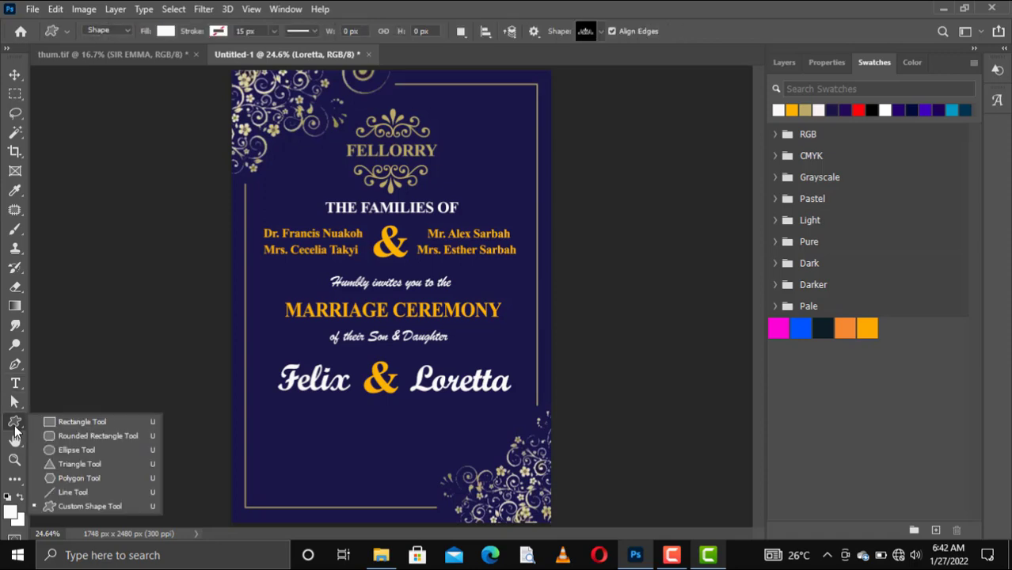
click(48, 422)
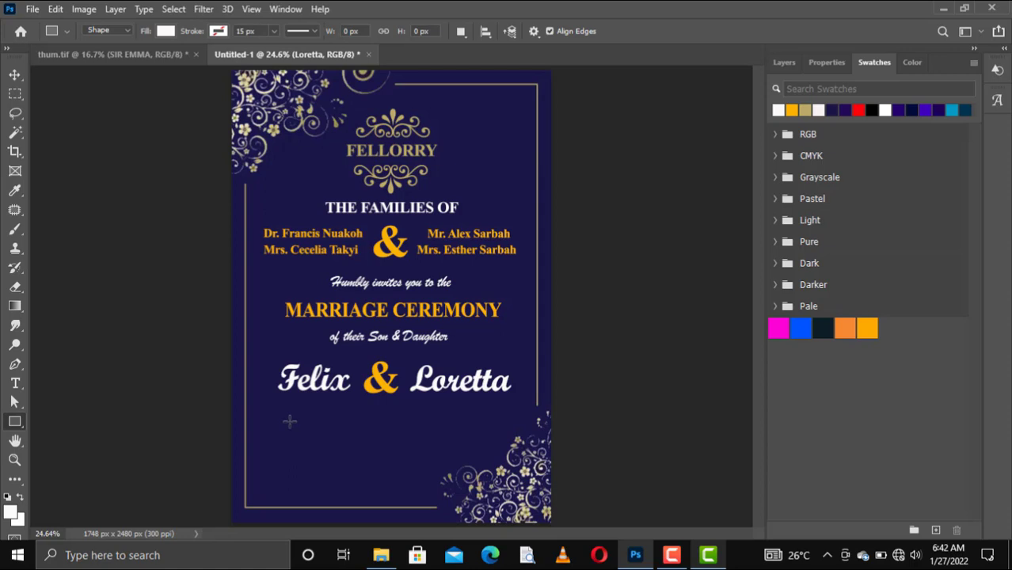
drag(287, 423, 492, 424)
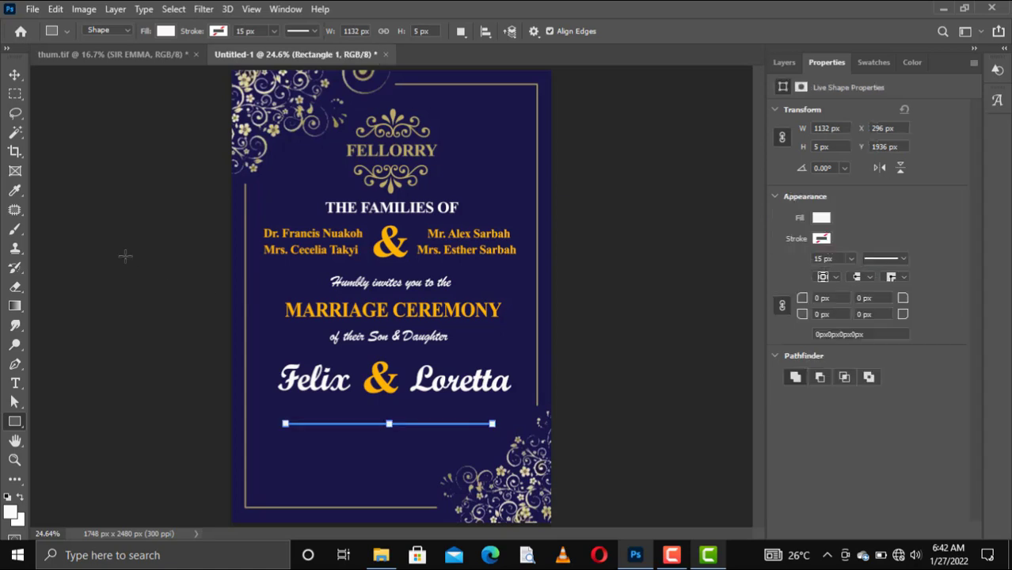
click(865, 67)
click(808, 110)
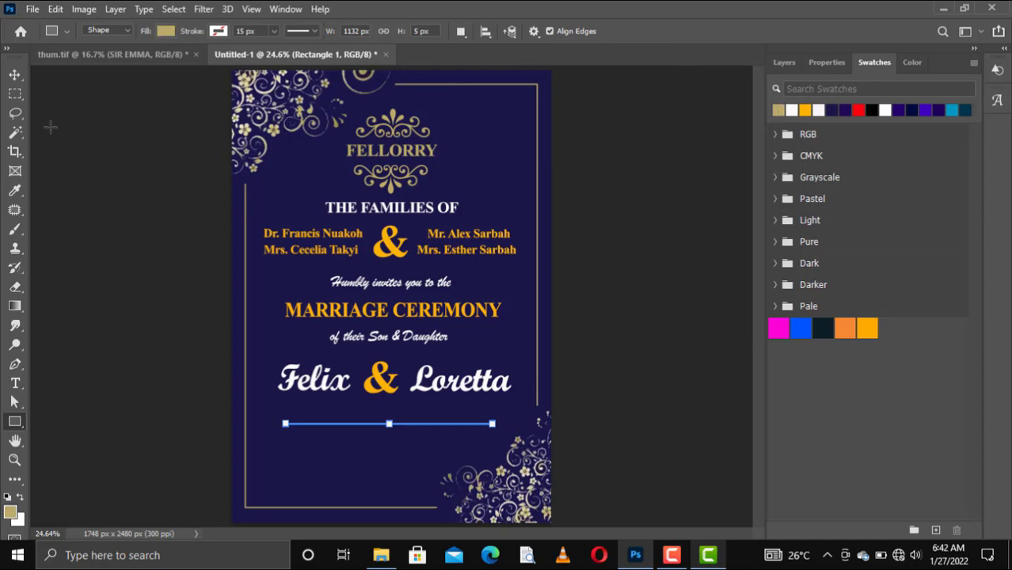
Duplicate the gold line with Ctrl+J and shift the copy slightly down
click(15, 74)
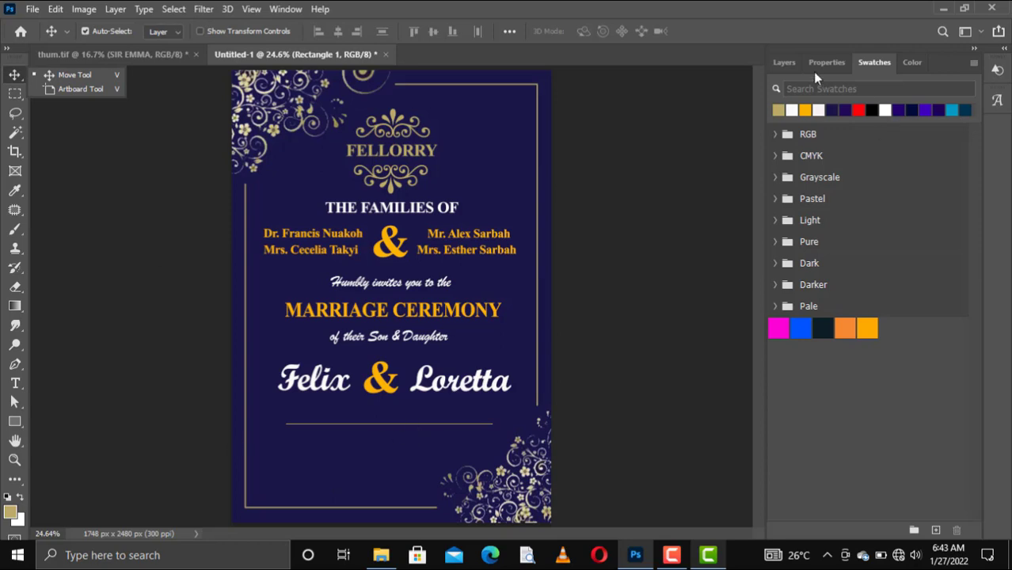
click(771, 62)
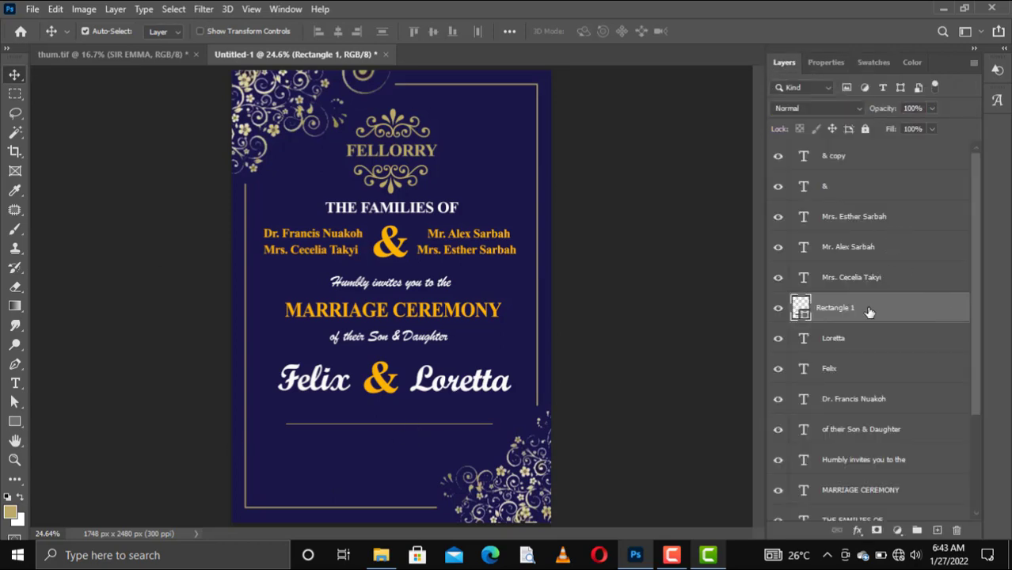
key(ctrl+j)
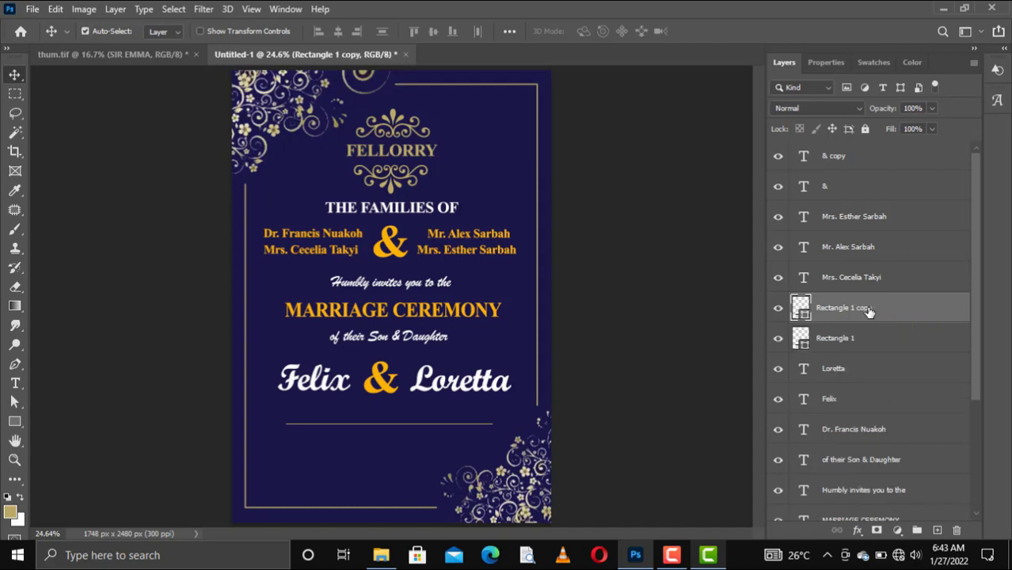
key(shift+Down)
key(shift+Down)
key(shift+Down)
key(shift+Down)
key(shift+Down)
key(shift+Down)
key(shift+Down)
key(shift+Down)
key(shift+Down)
key(shift+Down)
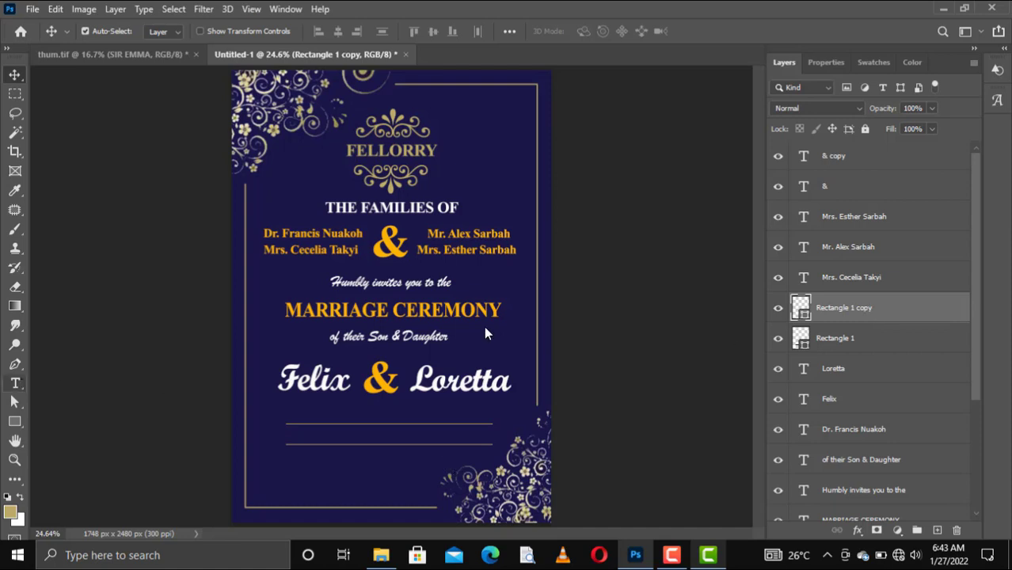
Type the date '14th February, 2022' between the gold lines
click(15, 383)
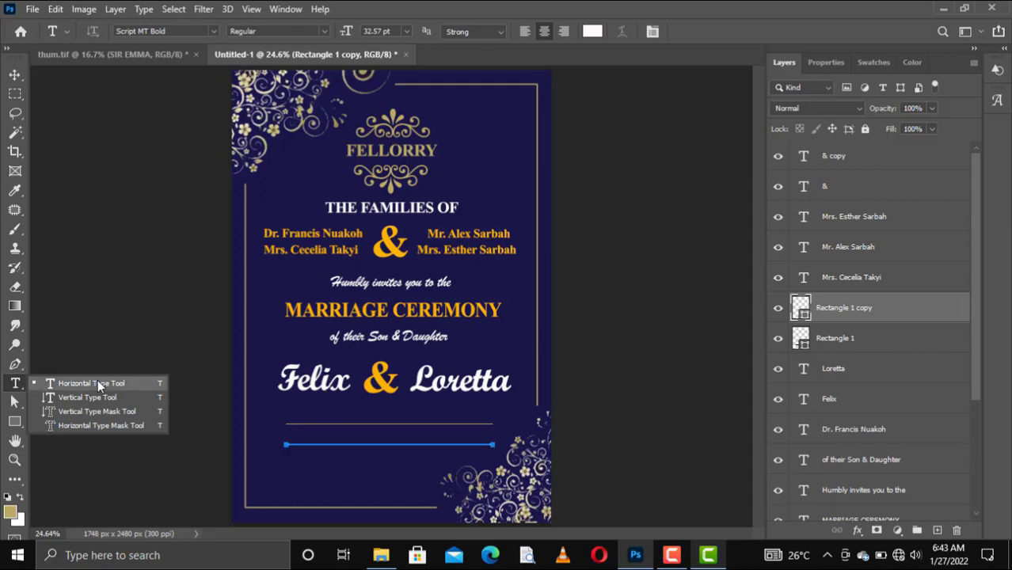
click(97, 380)
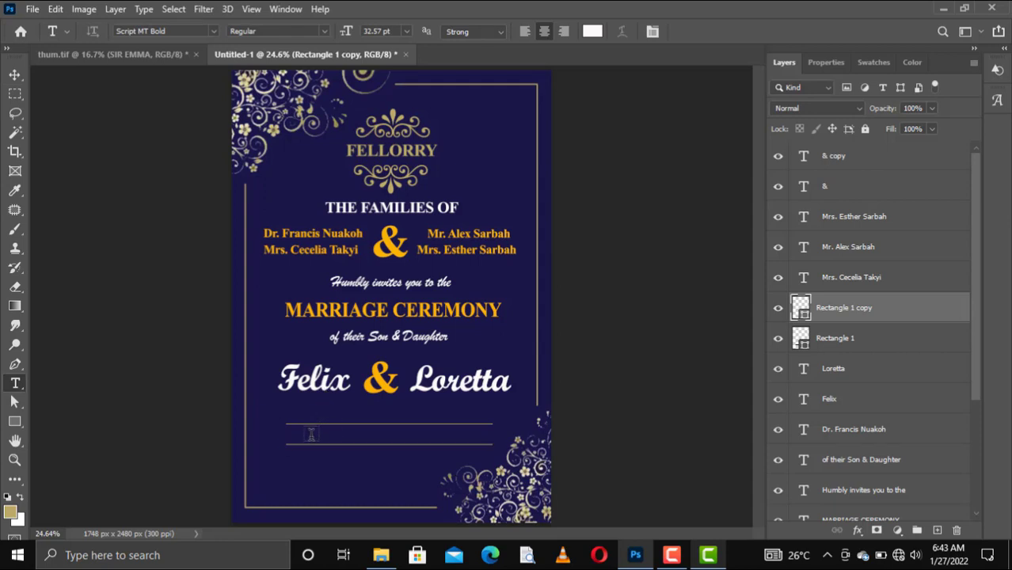
click(311, 434)
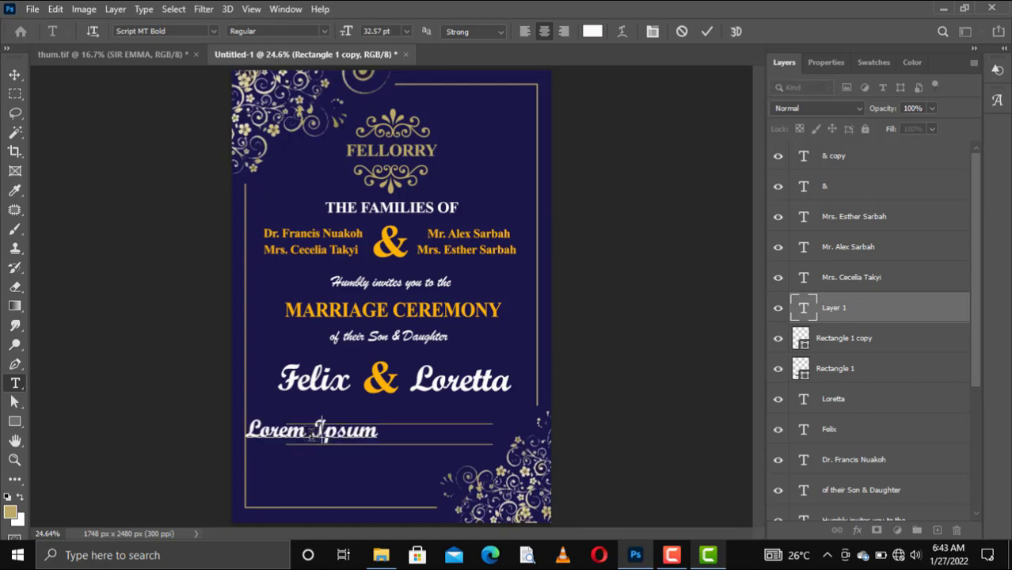
text(14th)
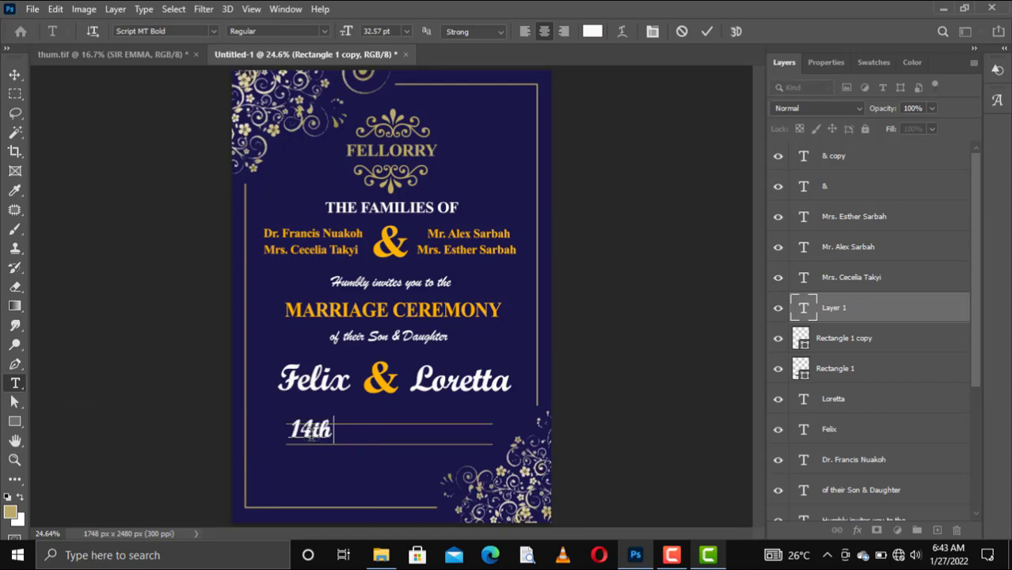
text( Fe)
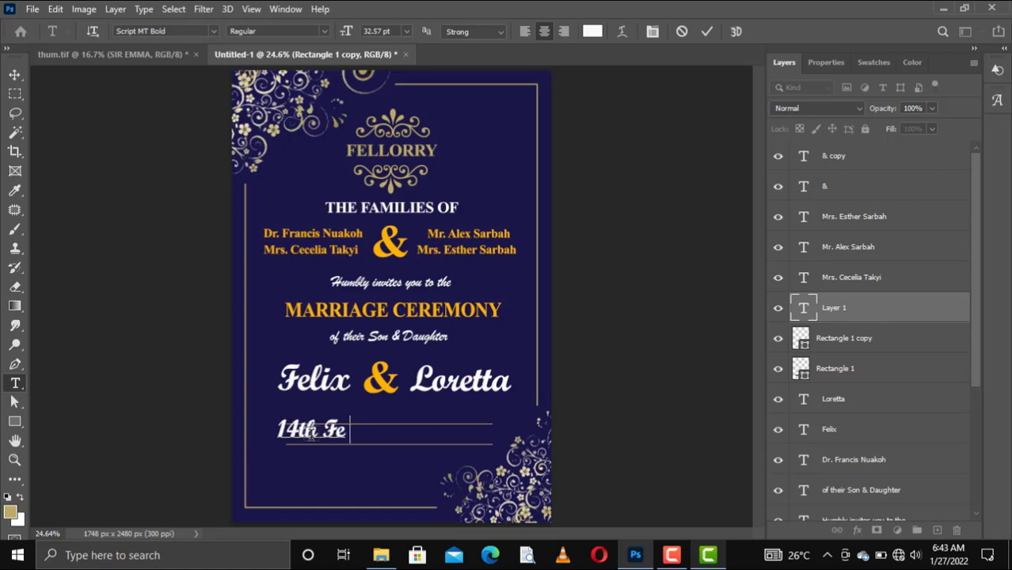
text(brua)
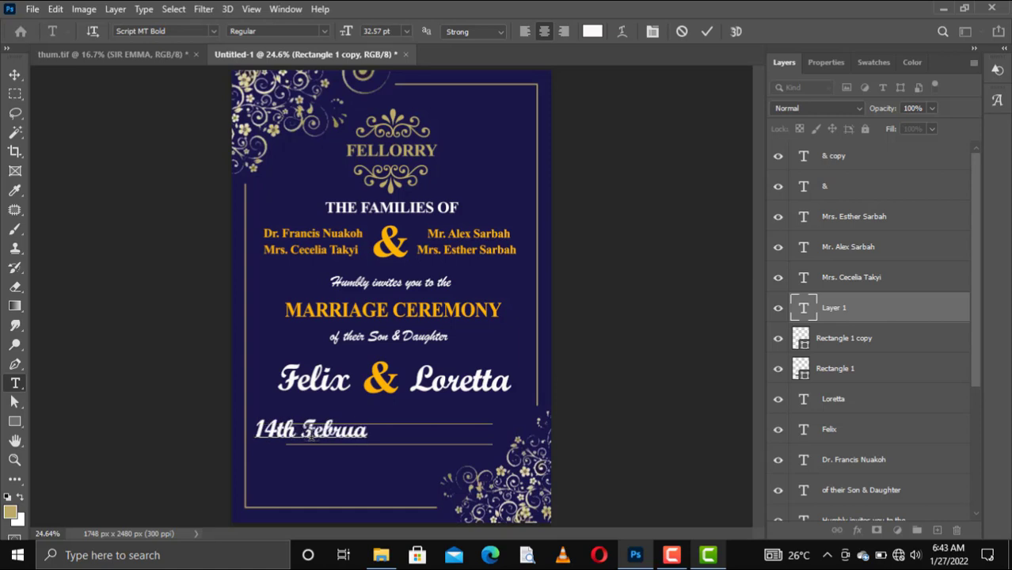
text(ry)
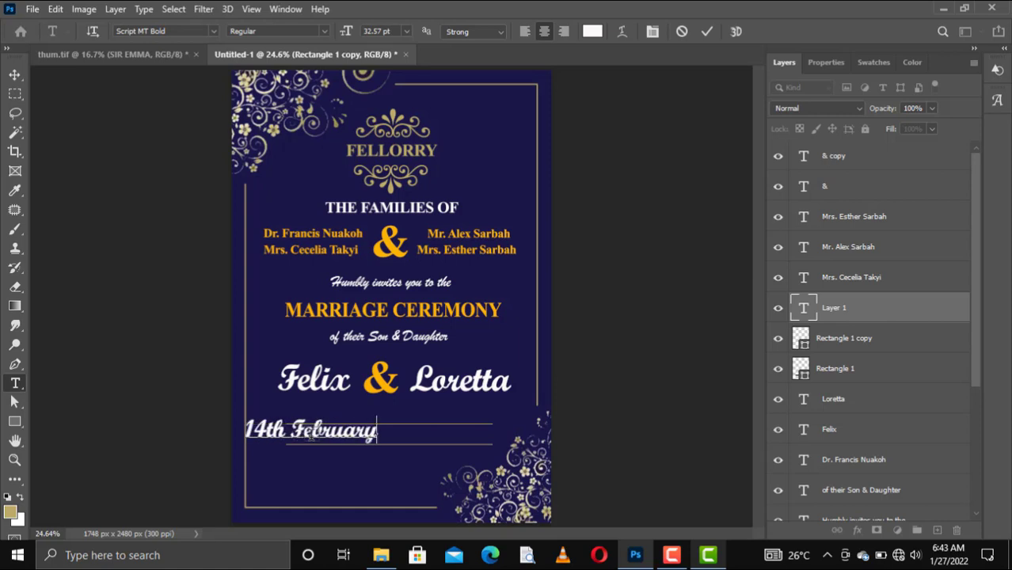
text(,)
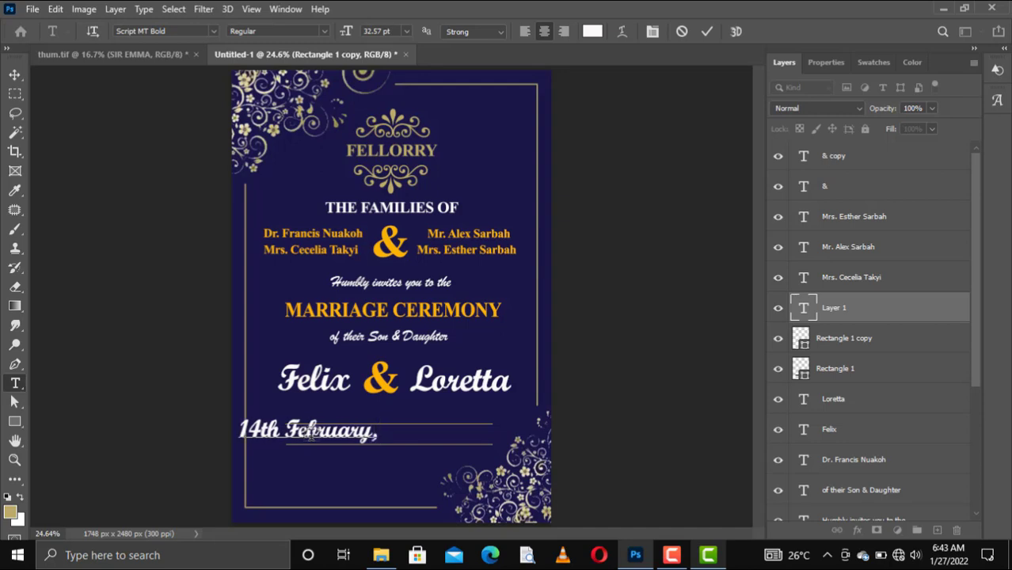
text(   2021)
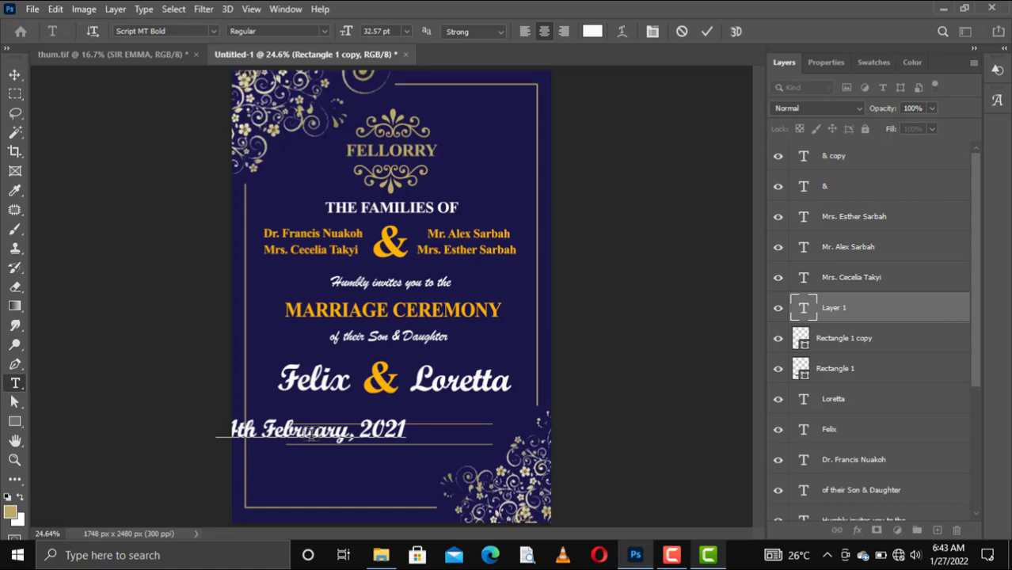
key(BackSpace)
text(2)
key(ctrl)
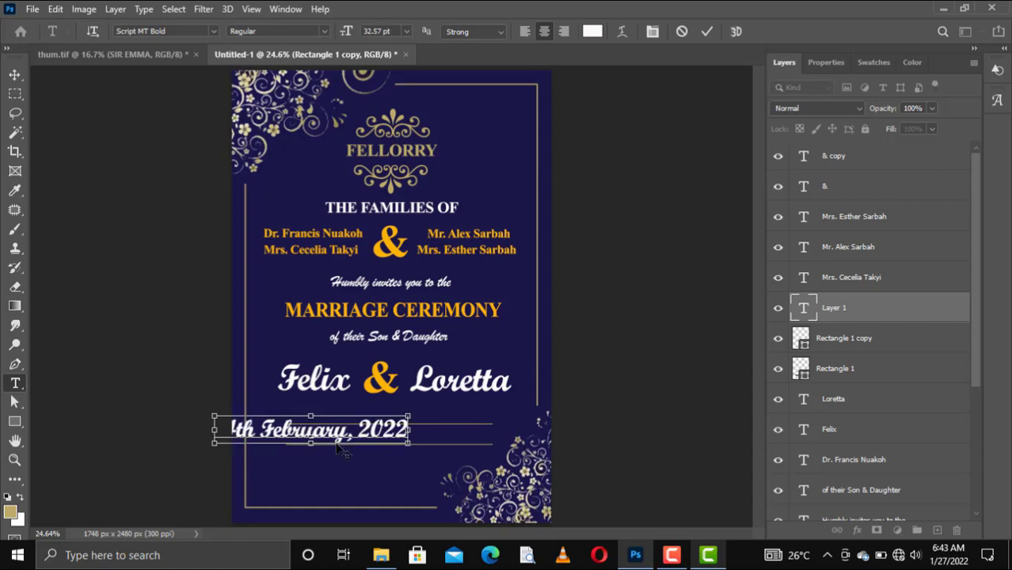
Set the whole date in Times New Roman at 16 pt and commit
key(ctrl+a)
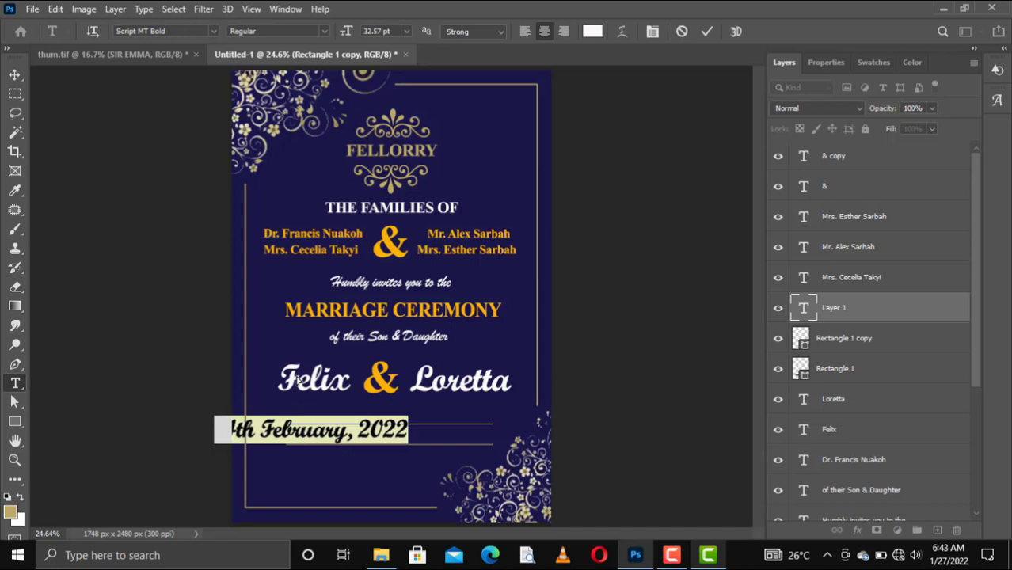
click(213, 32)
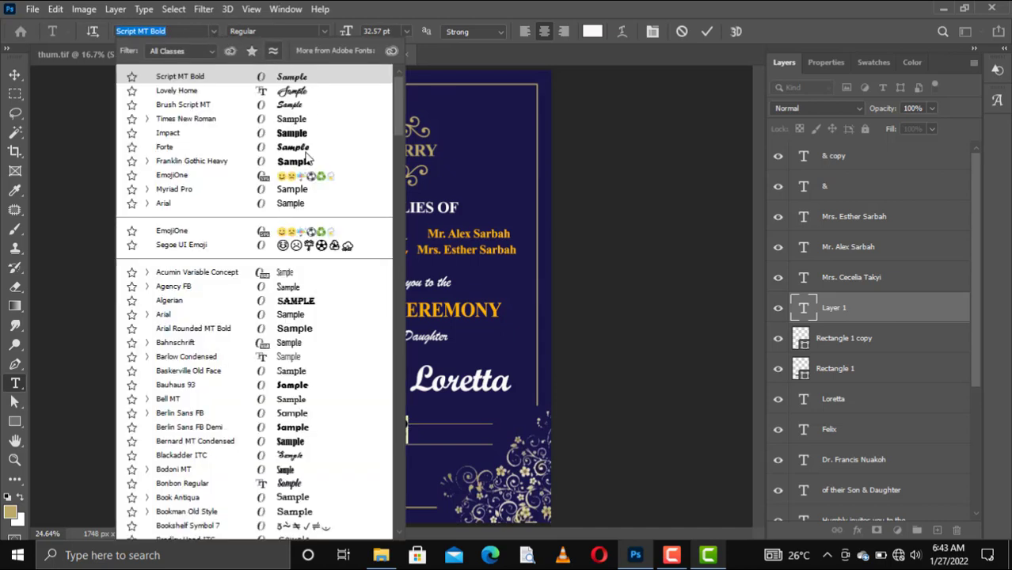
click(276, 180)
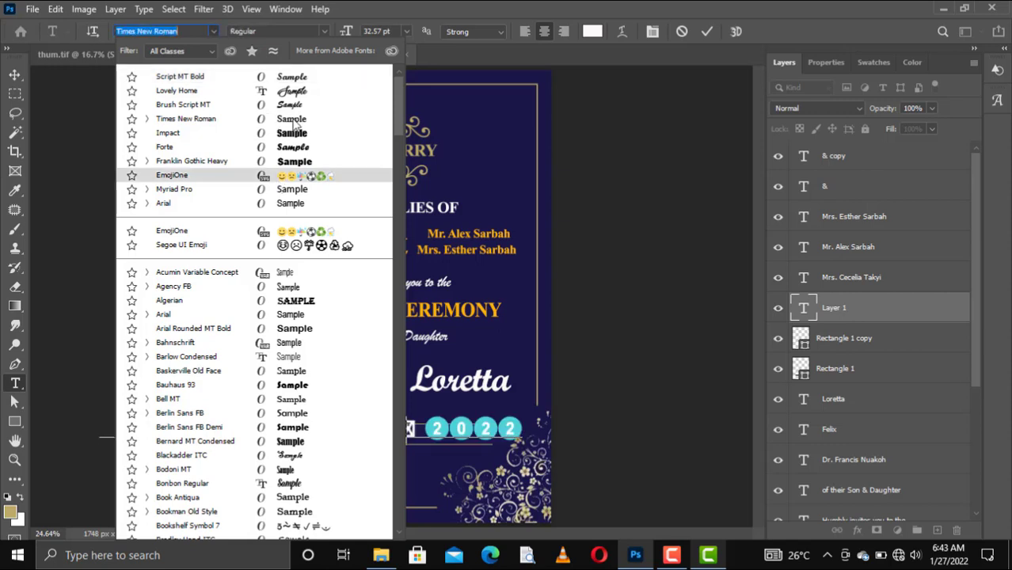
key(Escape)
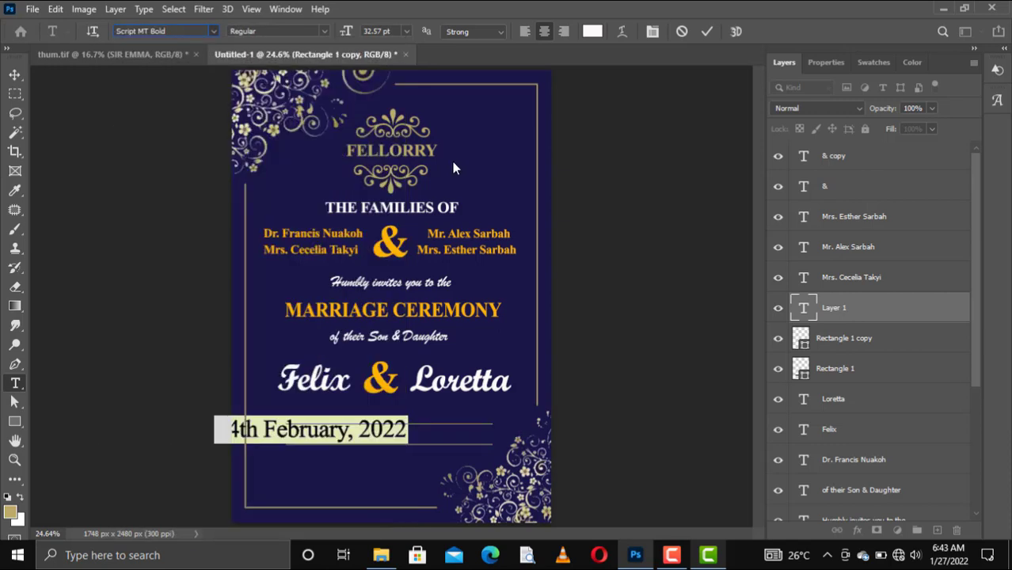
click(406, 31)
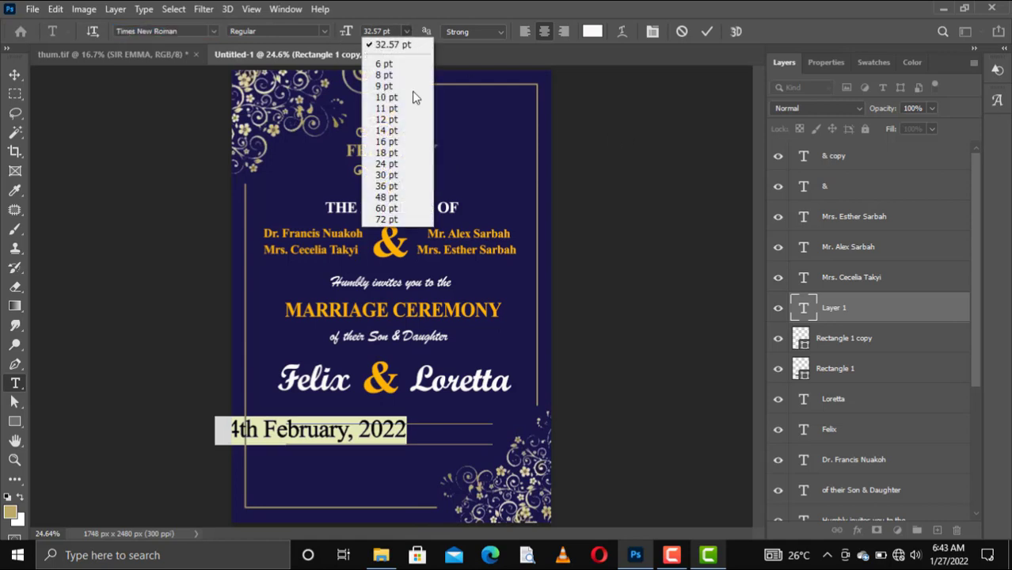
click(397, 141)
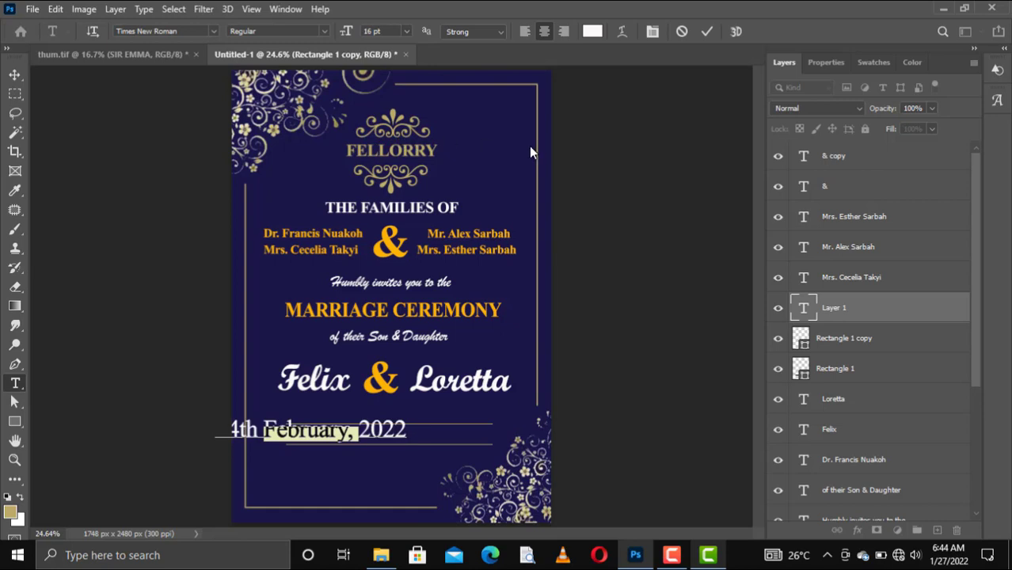
click(706, 30)
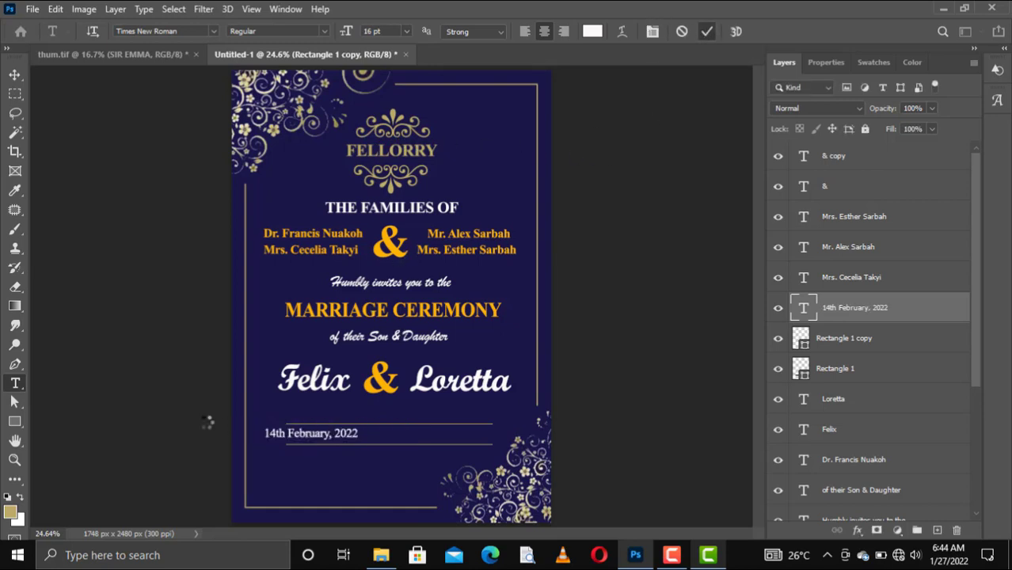
Centre the date between the gold lines and widen it to about 124%
key(v)
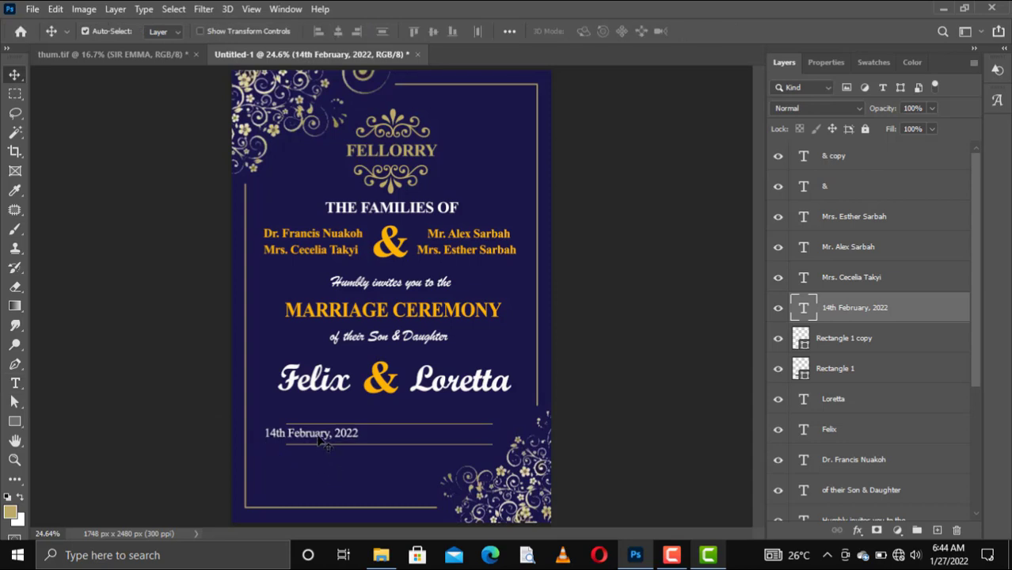
drag(324, 445, 400, 439)
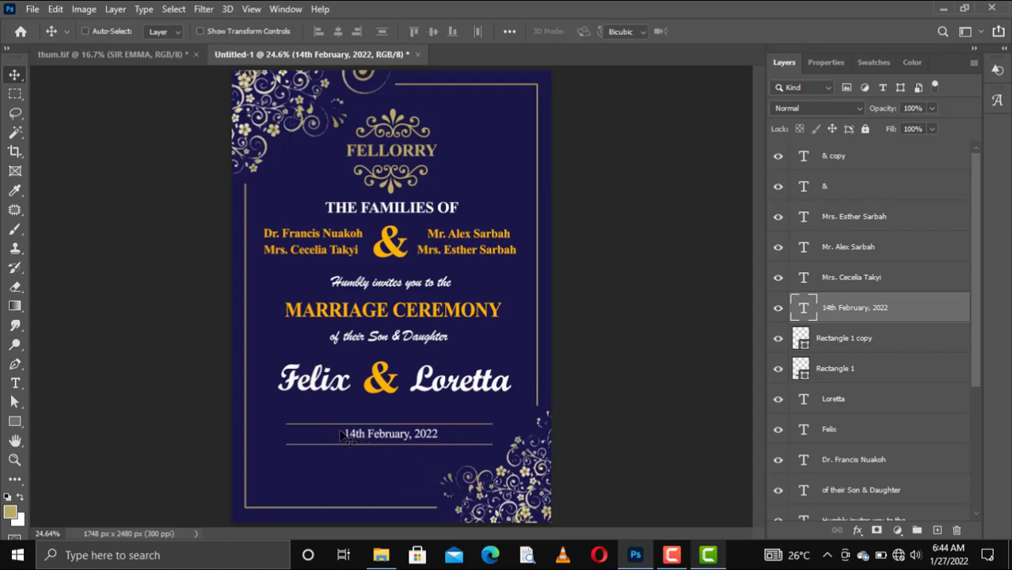
key(ctrl+t)
drag(334, 435, 329, 435)
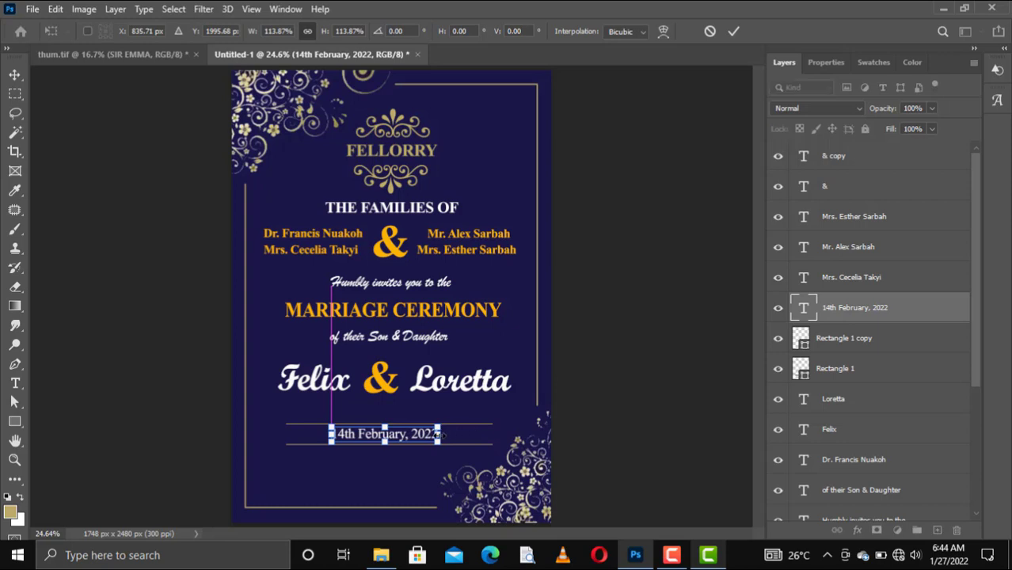
drag(446, 434, 450, 434)
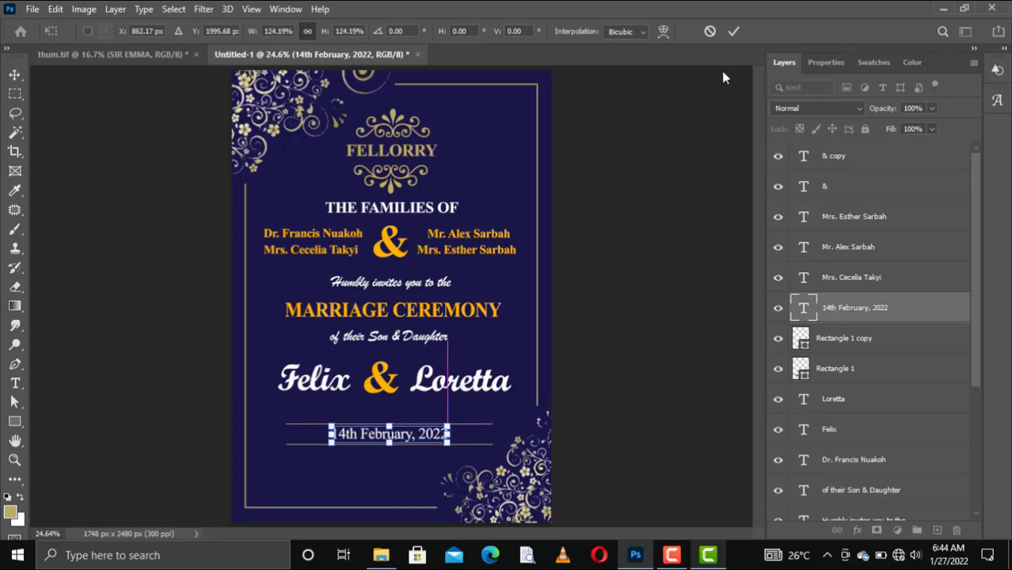
click(735, 30)
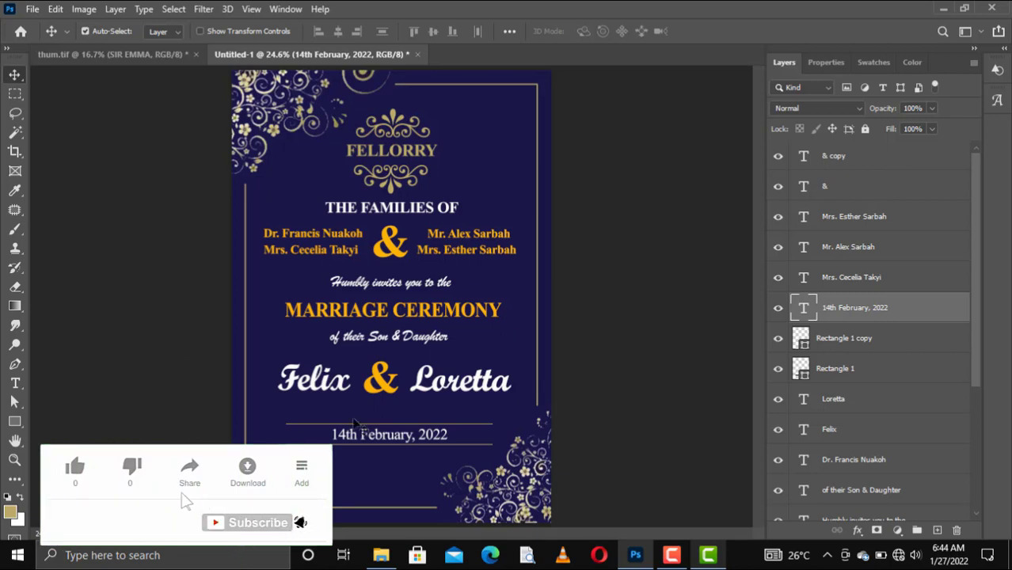
Duplicate the lower gold line and nudge the copy down below the date
click(835, 340)
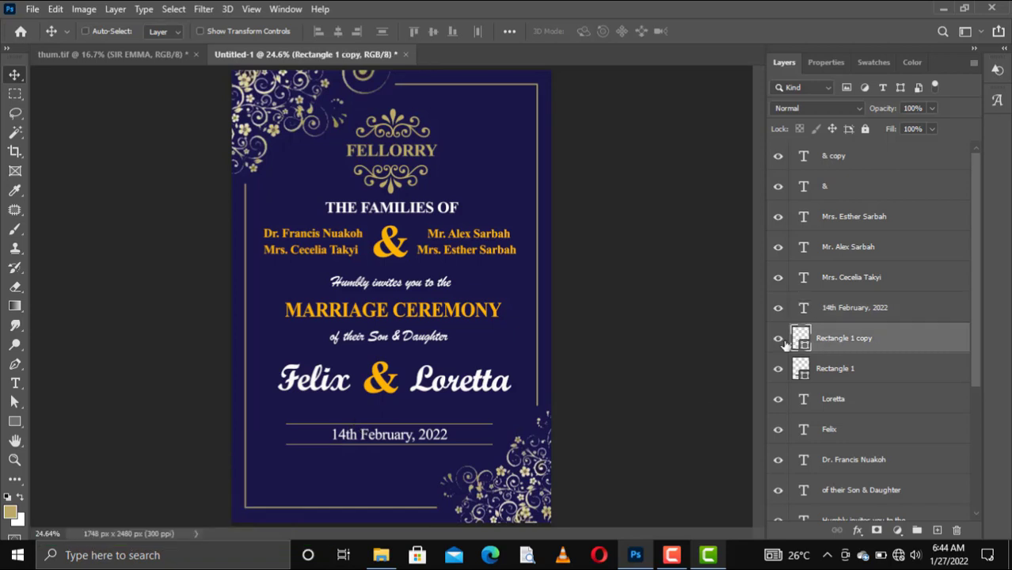
key(ctrl+j)
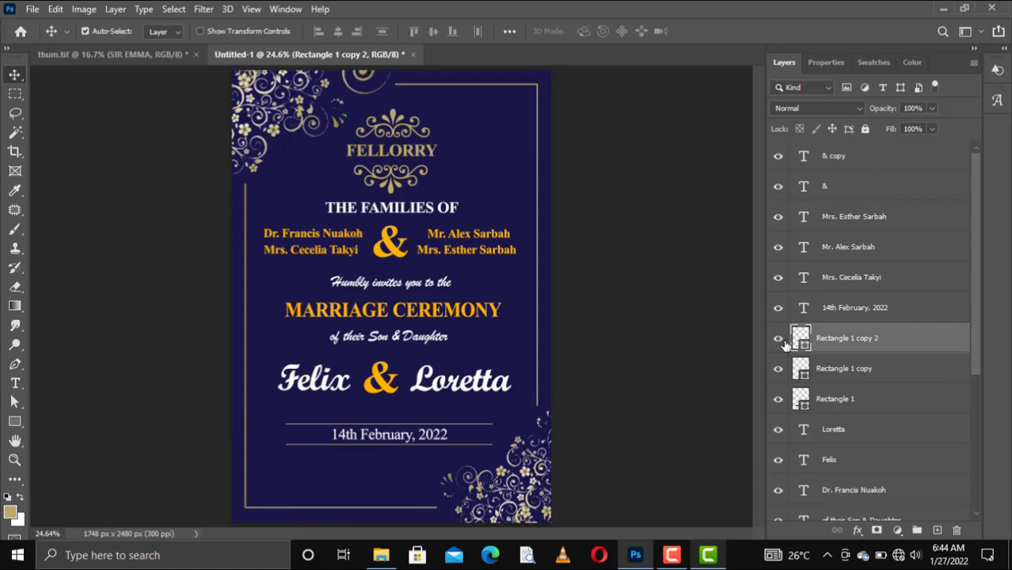
key(shift+Down)
key(shift+Down)
key(shift+Down)
key(shift+Down)
key(shift+Down)
key(shift+Down)
key(shift+Down)
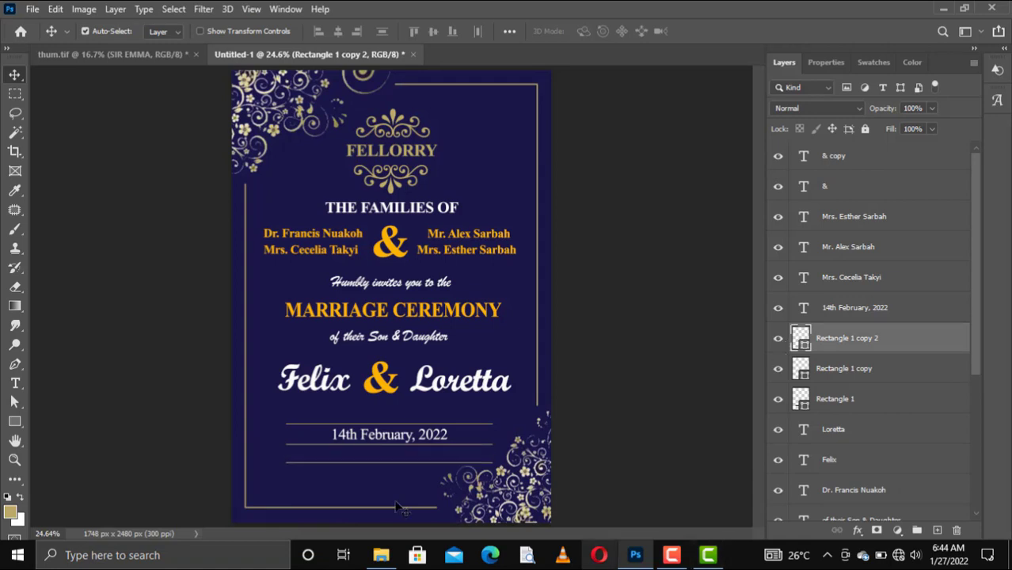
click(371, 441)
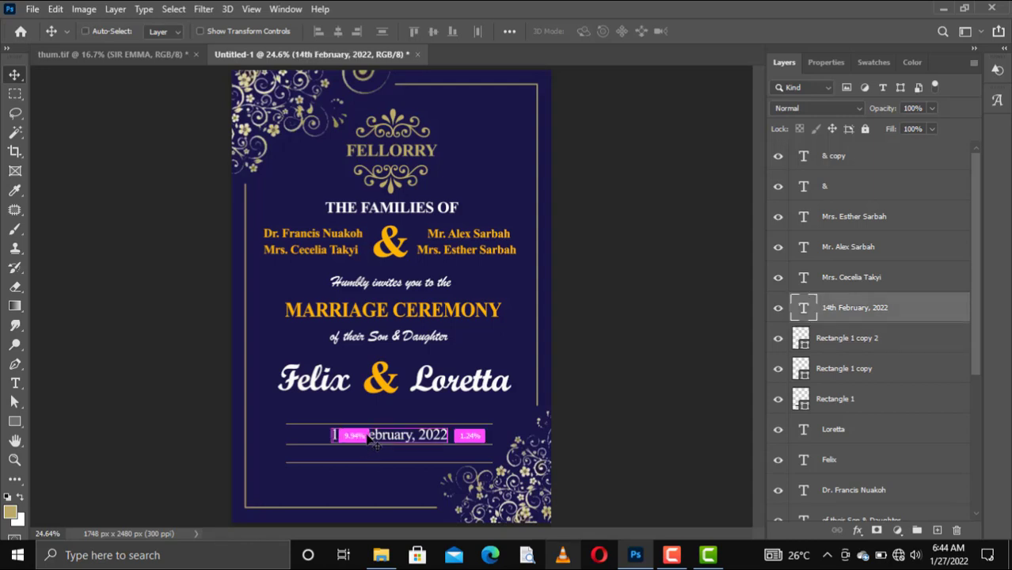
Duplicate the date line and move the copy below the gold line for editing
key(ctrl+j)
drag(365, 447, 326, 457)
double_click(325, 458)
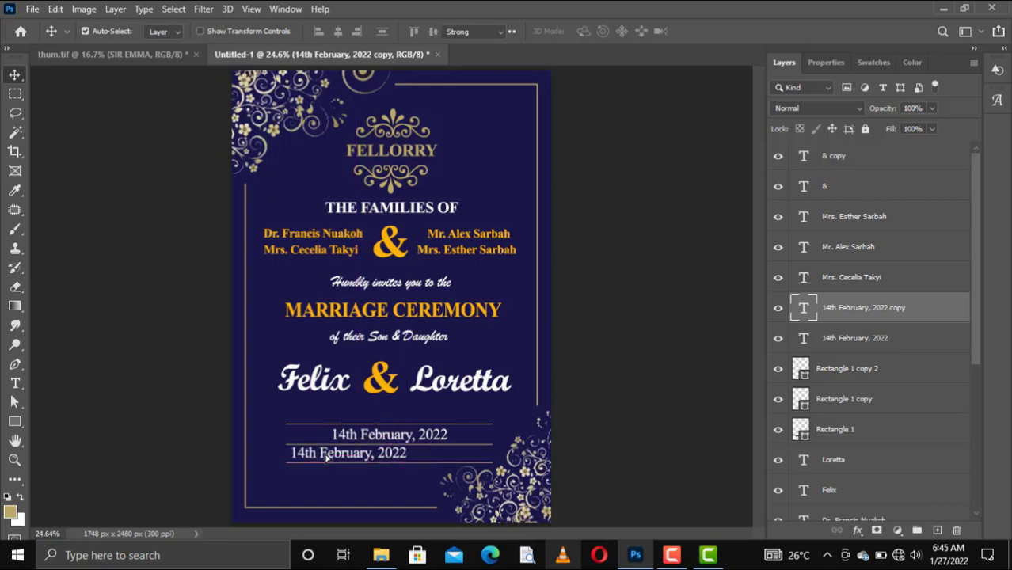
click(326, 457)
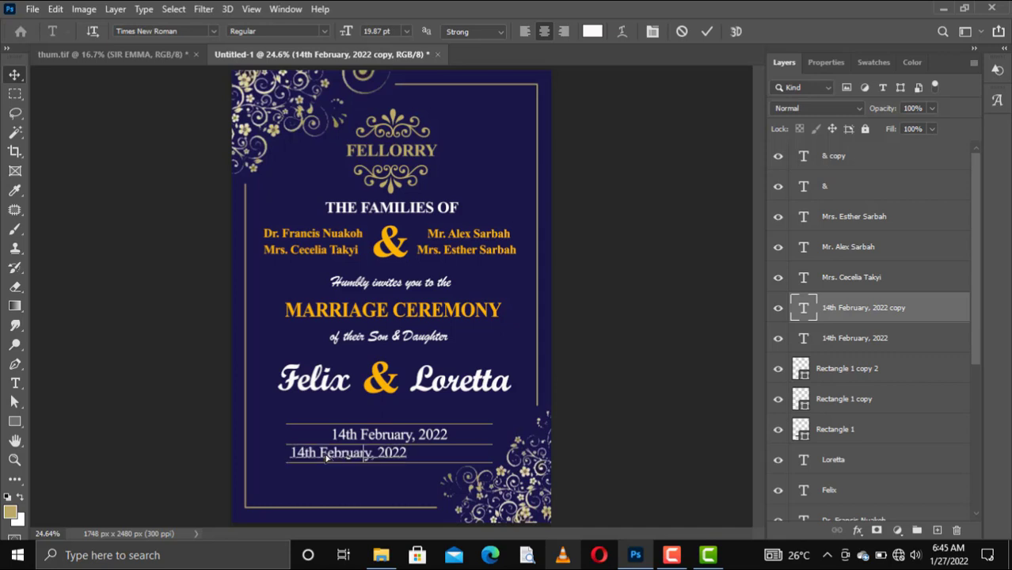
key(ctrl+a)
Replace the copied date's text with the venue handle followed by '| 10:00AM'
text(CACI)
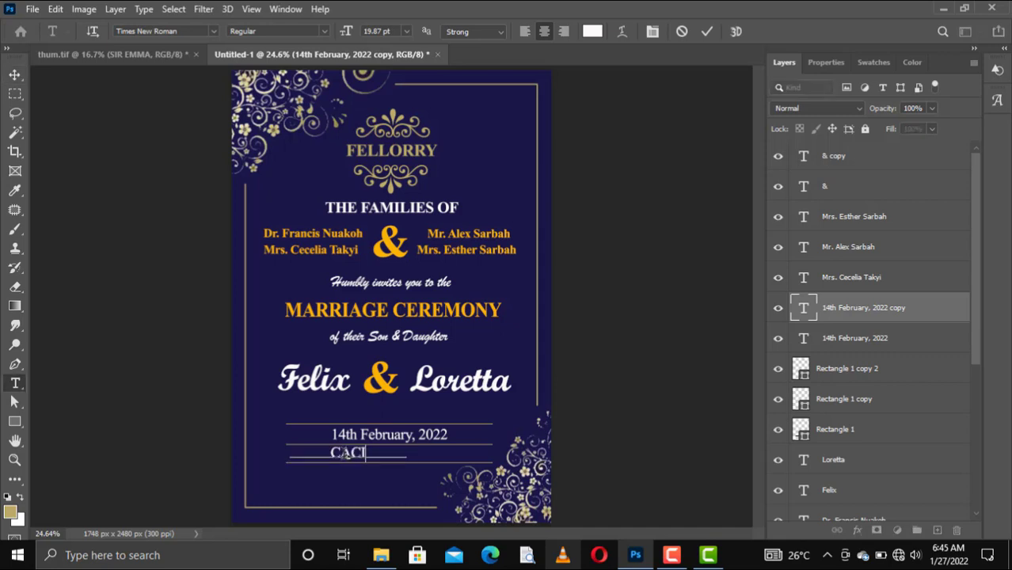
click(367, 453)
text(TAMSO)
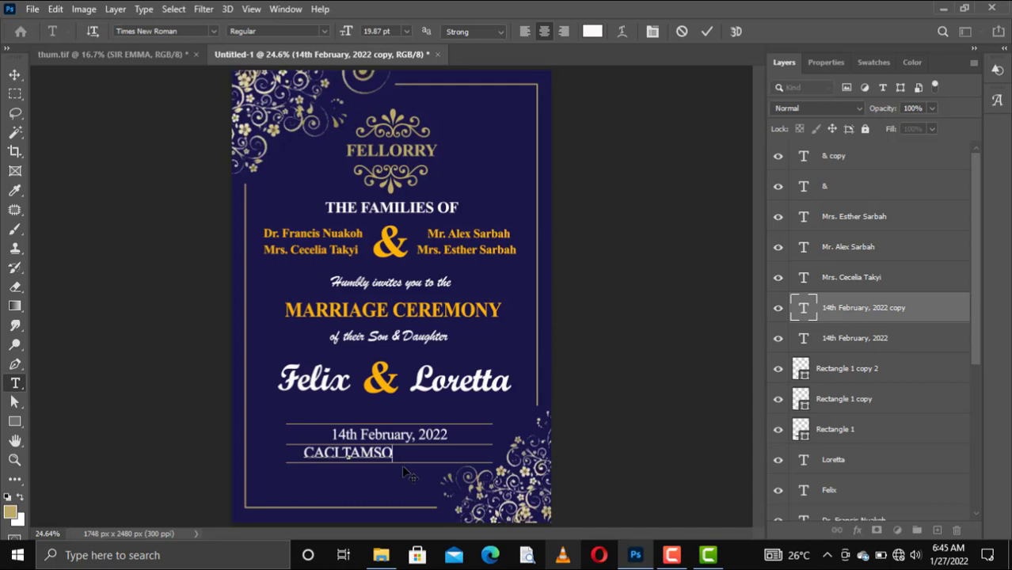
click(304, 453)
text(@)
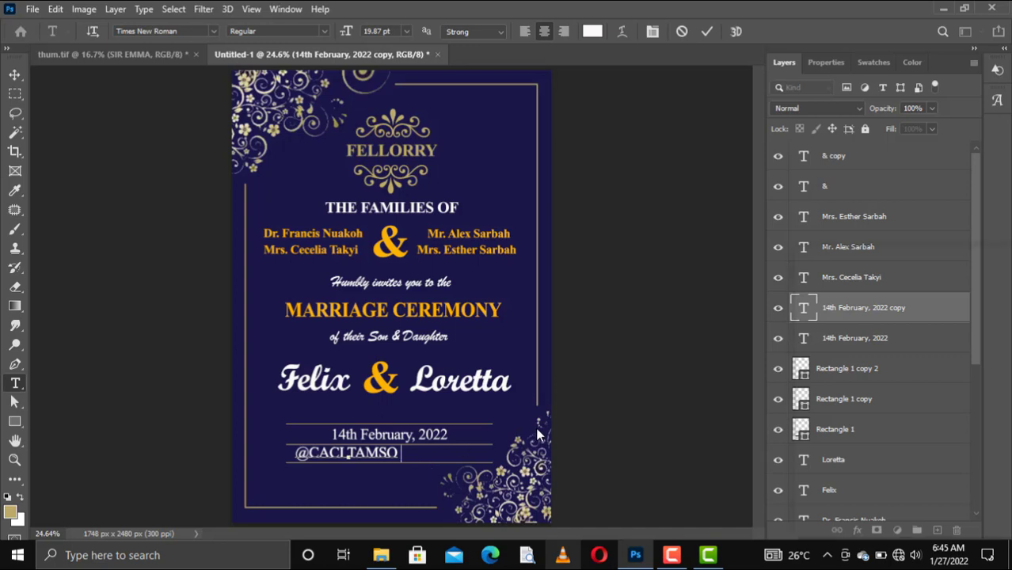
key(super+v)
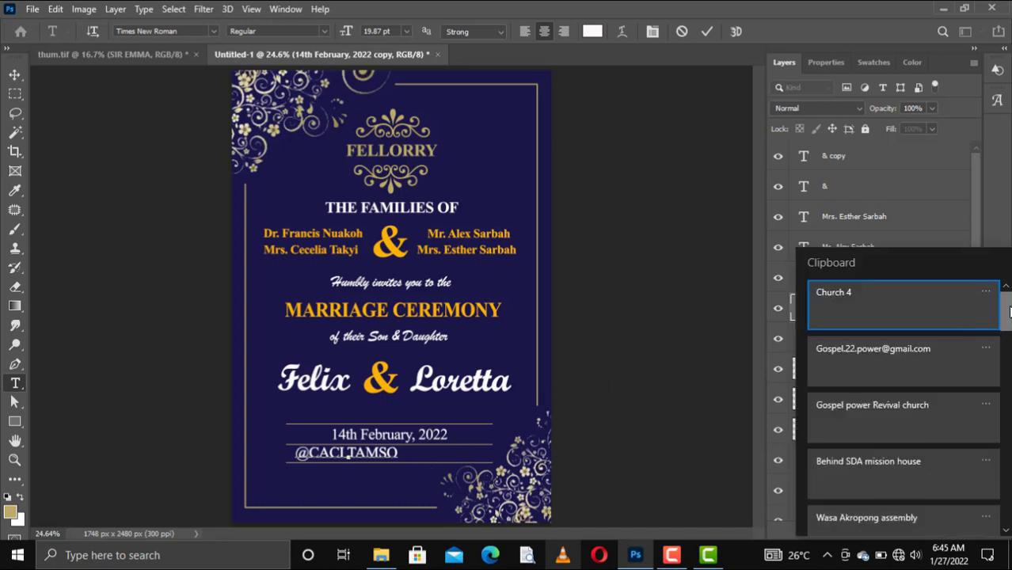
drag(1009, 311, 996, 507)
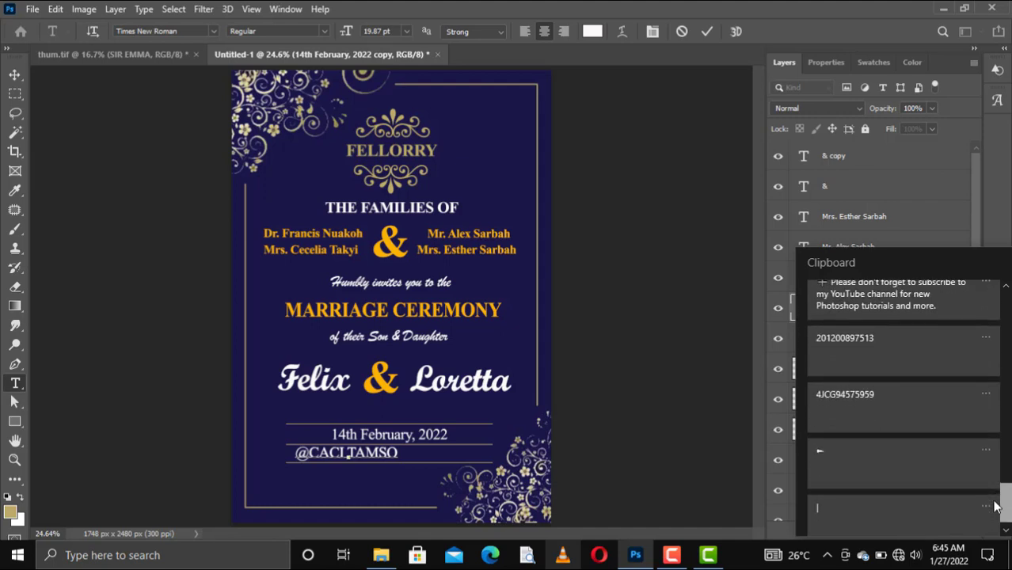
click(841, 471)
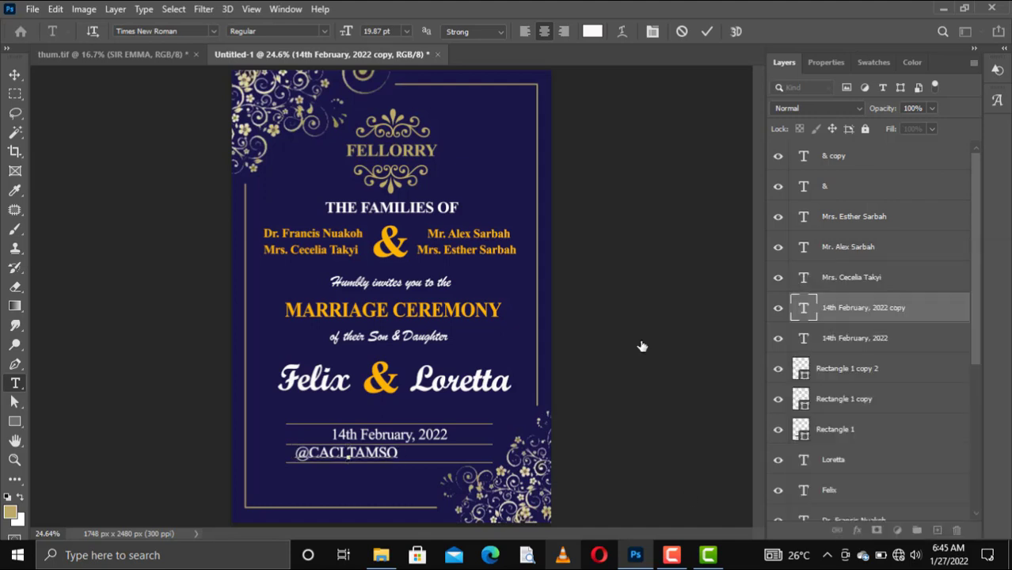
text(TAMSO)
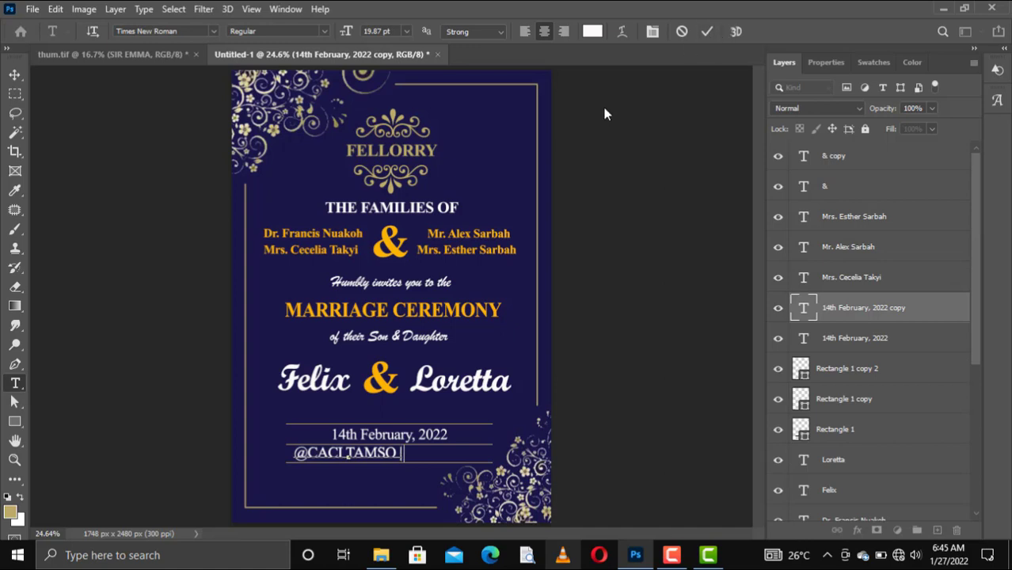
text( |)
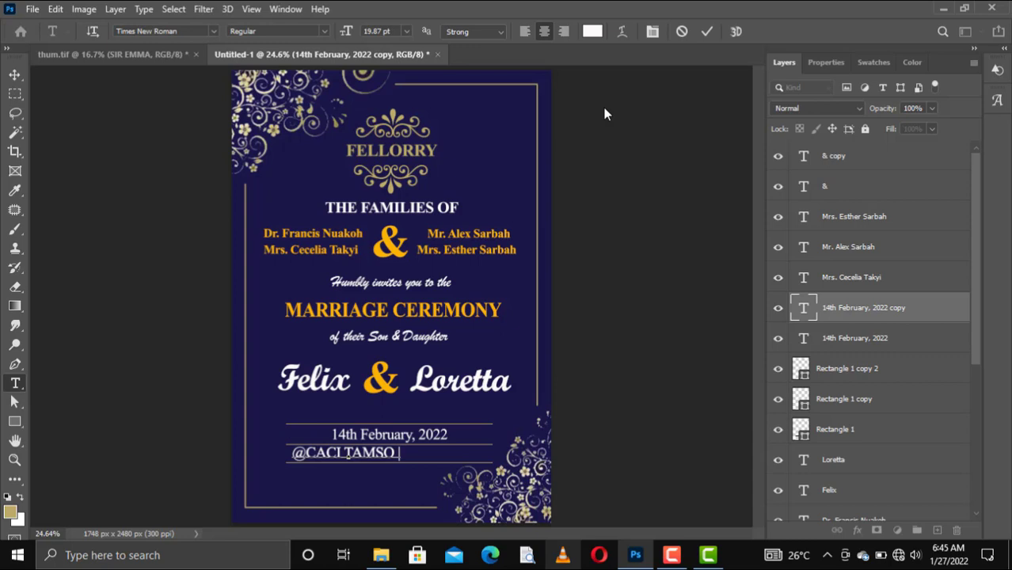
text( 10)
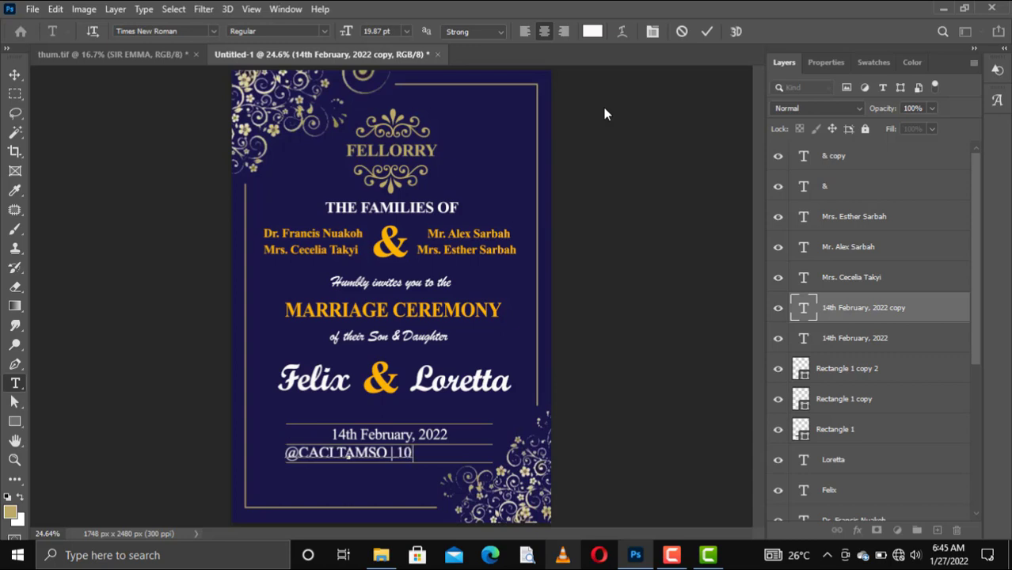
text(:00)
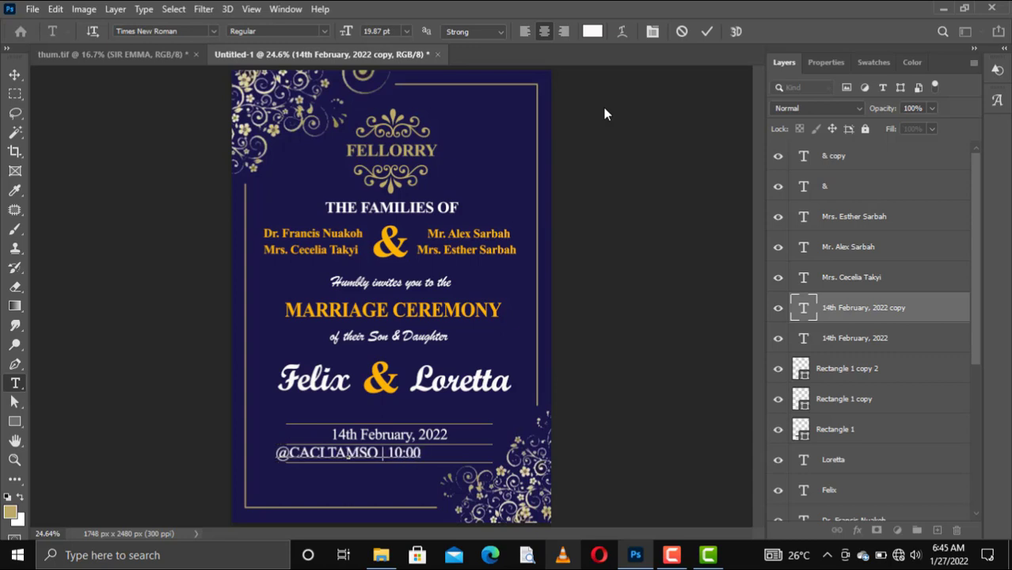
text(AM)
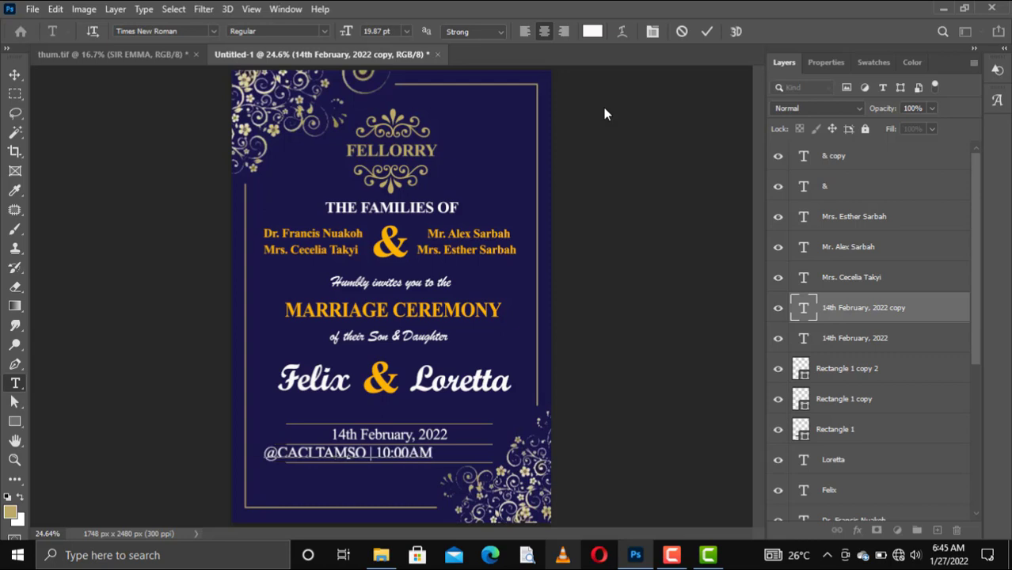
Commit the venue and time line and shrink it very slightly
click(710, 31)
key(v)
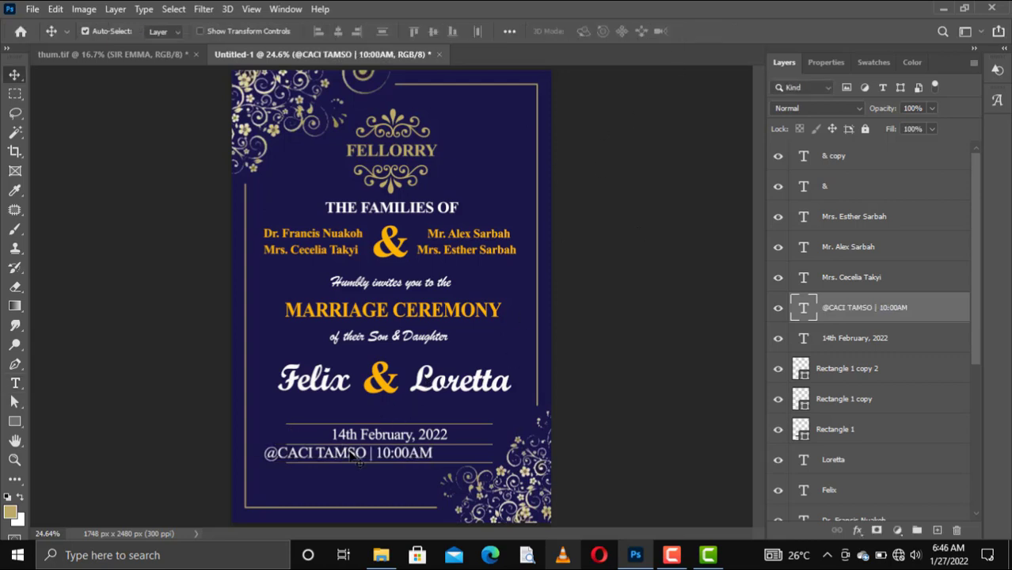
key(ctrl+t)
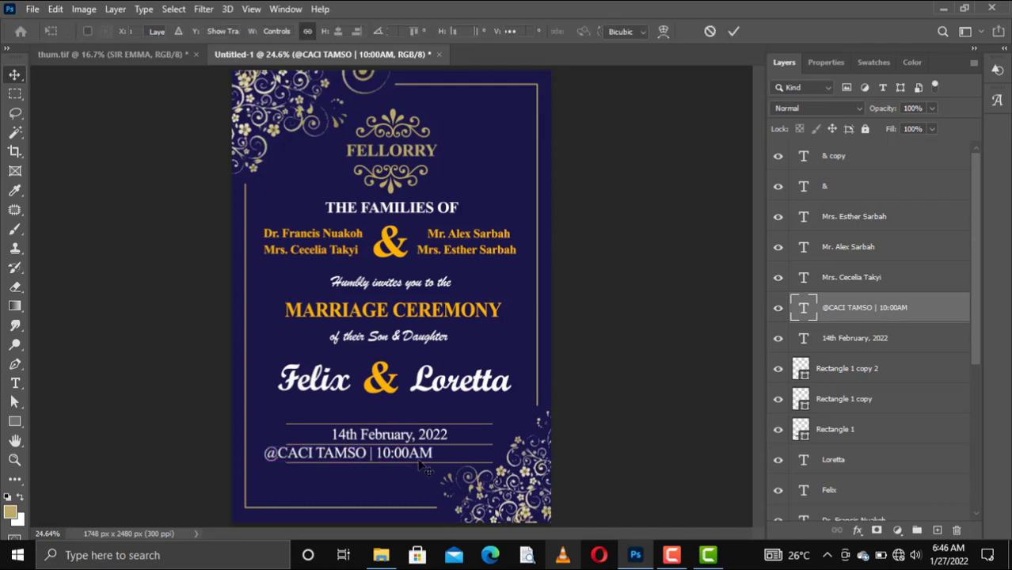
drag(433, 462, 403, 454)
click(733, 31)
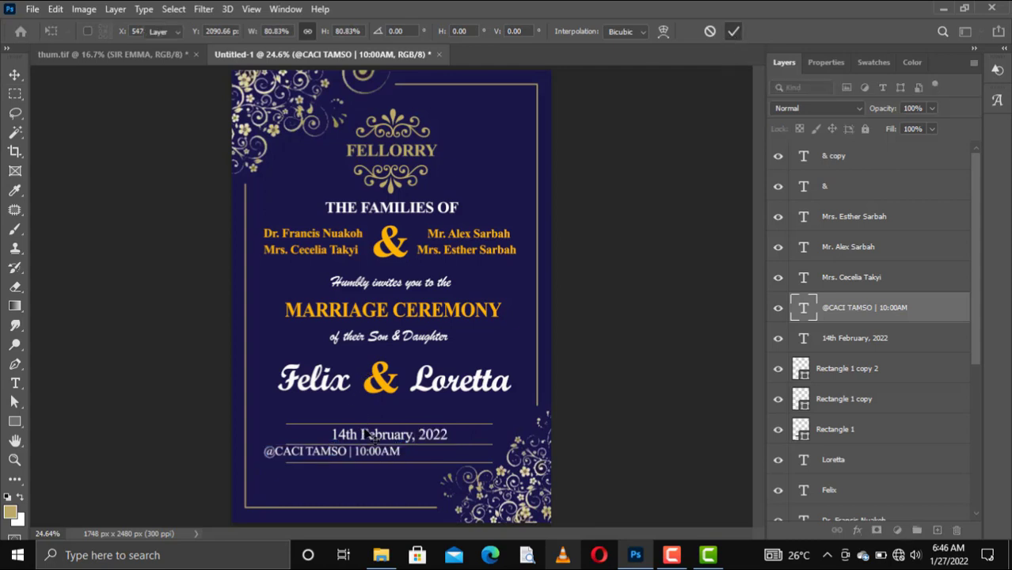
Centre the venue and time line between the lower gold lines with small nudges
drag(388, 456, 422, 458)
key(Right)
key(Right)
key(Right)
key(Right)
key(Right)
key(Right)
key(Right)
key(Right)
key(Right)
key(Right)
key(Right)
key(Right)
key(Right)
key(Right)
key(Right)
key(Right)
key(Right)
key(Right)
key(Right)
key(Right)
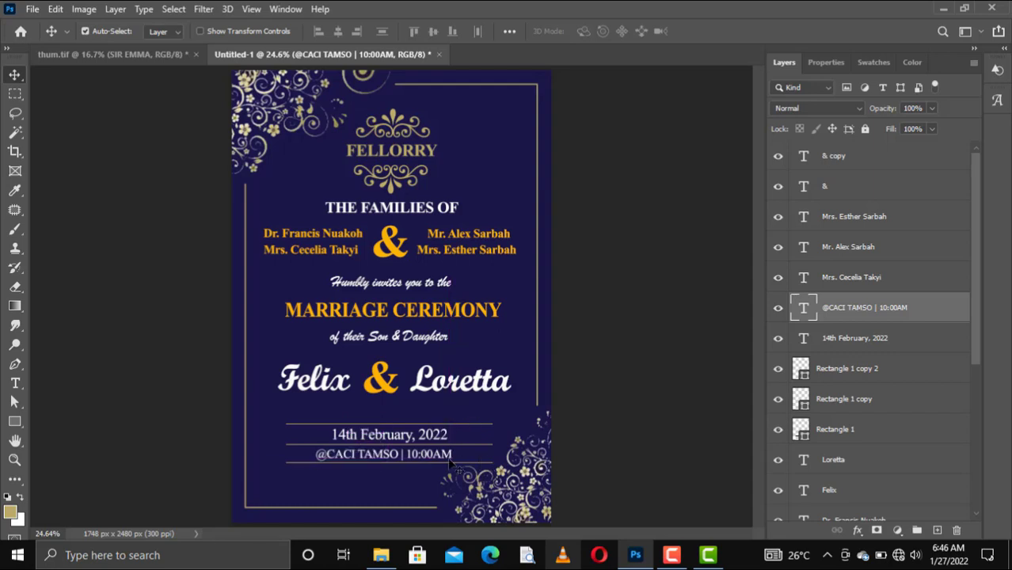
key(Right)
key(Right)
key(Right)
key(Right)
key(Right)
key(Right)
key(Right)
key(Right)
key(Right)
key(Right)
key(Right)
key(Right)
key(Right)
key(Right)
key(Right)
key(Right)
key(Right)
key(Right)
key(Right)
key(Right)
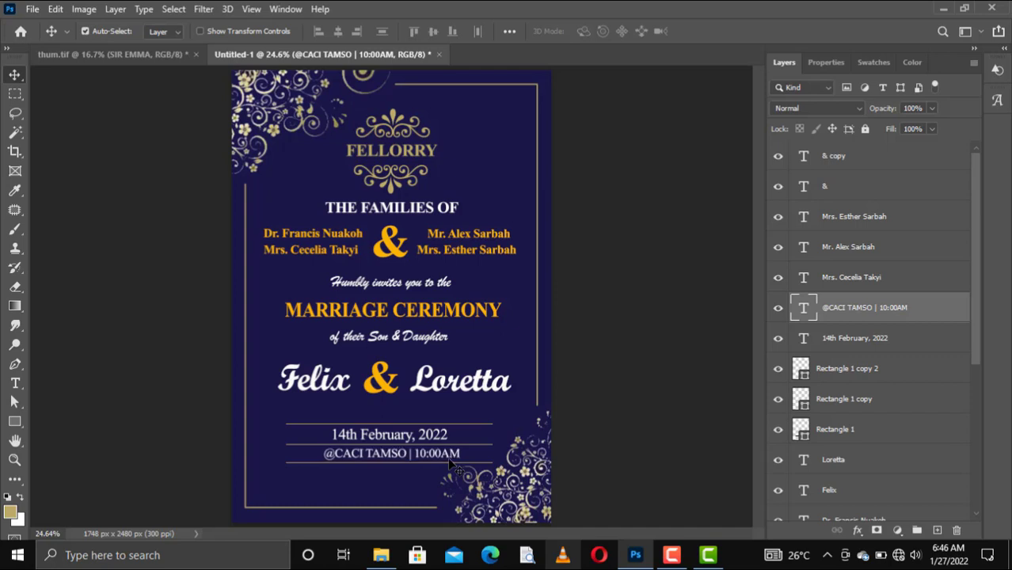
key(Down)
key(Down)
key(Down)
key(Down)
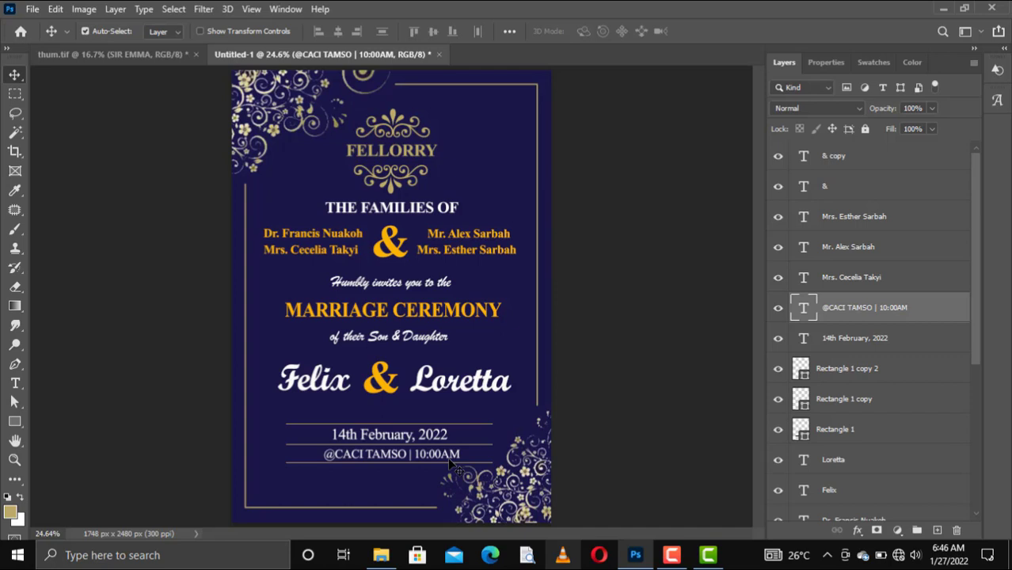
key(Left)
key(Left)
key(Left)
key(Left)
key(Left)
key(Left)
key(Left)
key(Left)
key(Left)
key(Left)
key(Left)
key(Left)
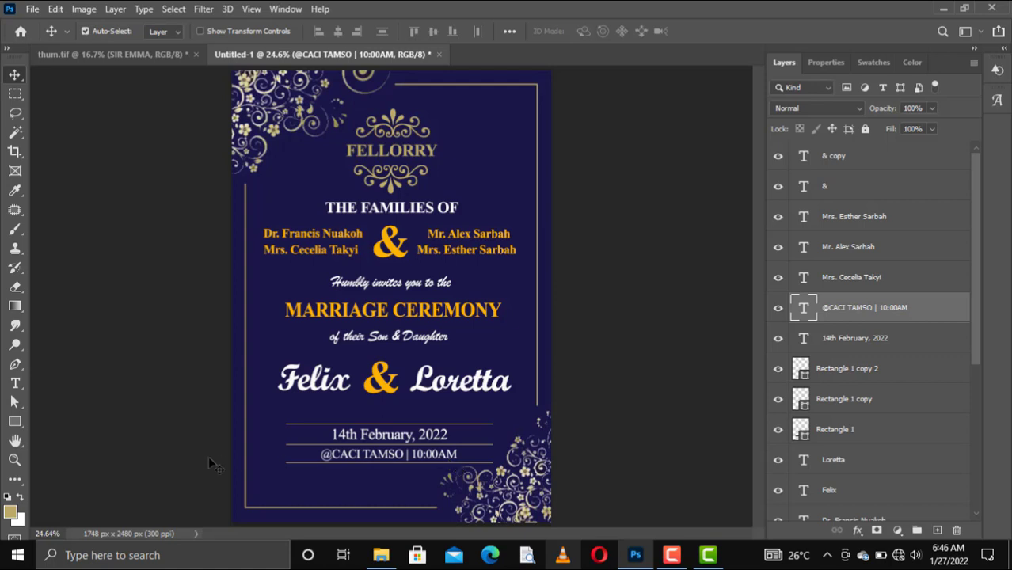
Add an 'RSVP:' text line with two contact phone numbers near the card's bottom-left
click(17, 384)
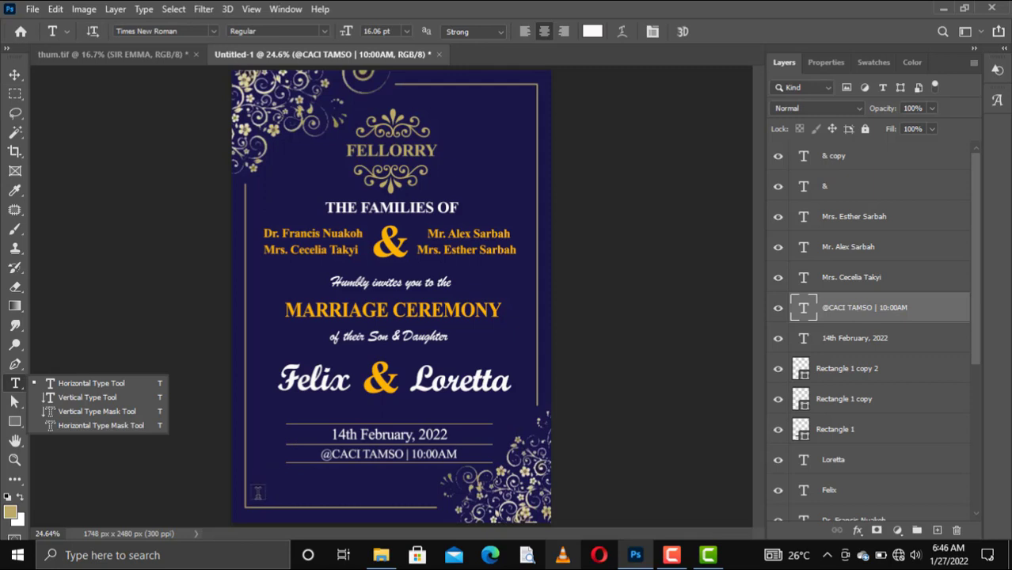
click(256, 495)
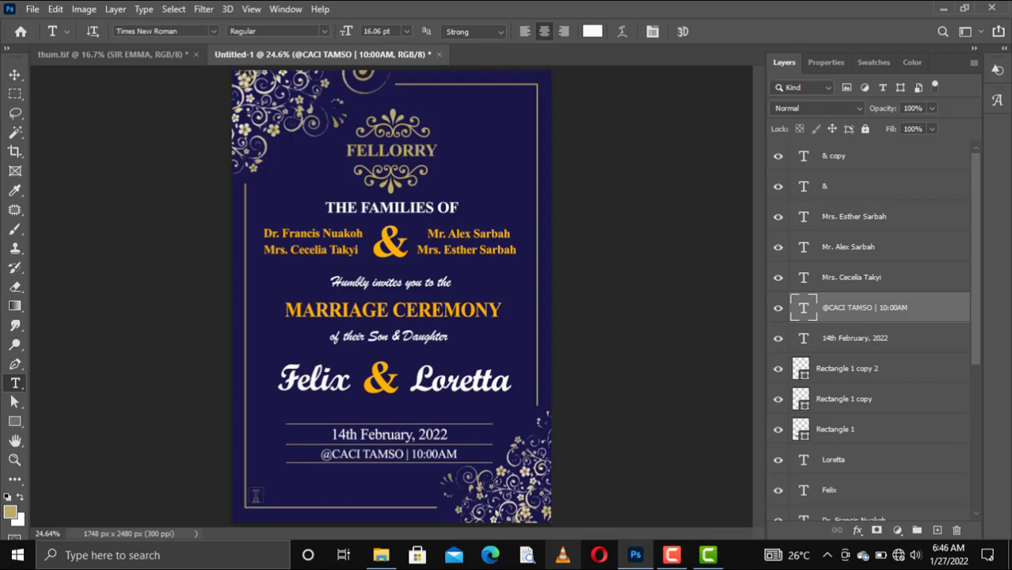
click(256, 496)
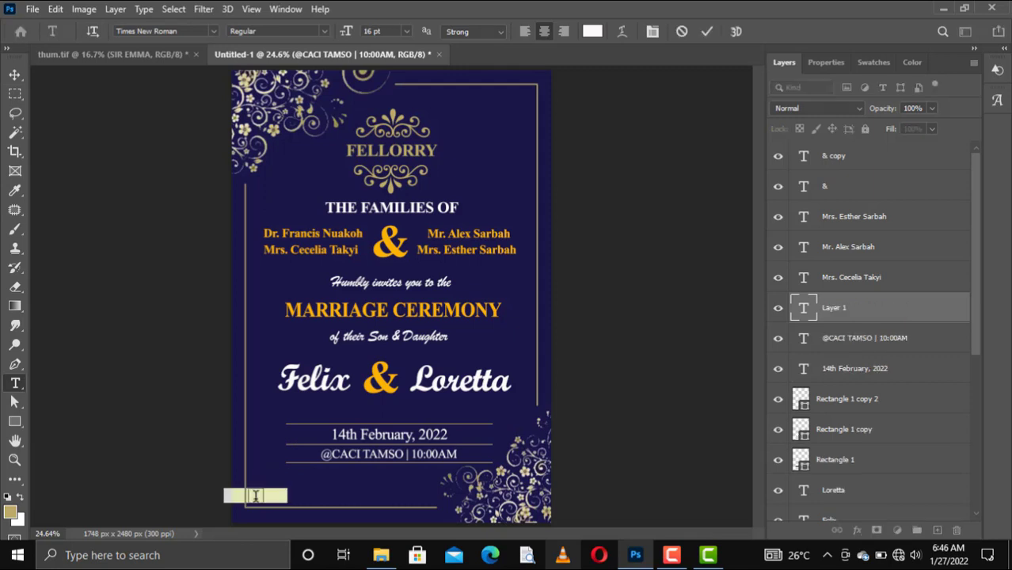
key(BackSpace)
text(RSVP)
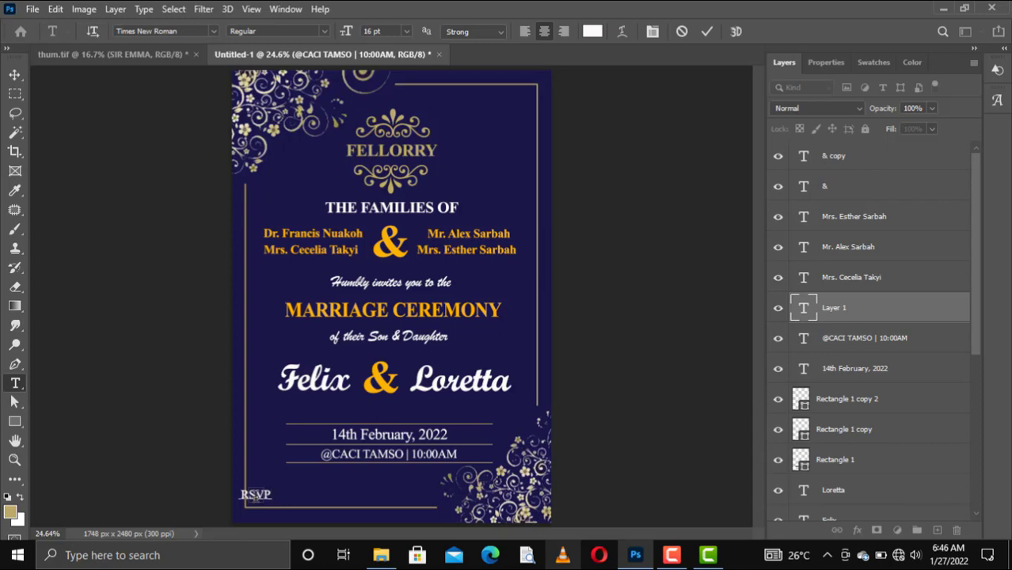
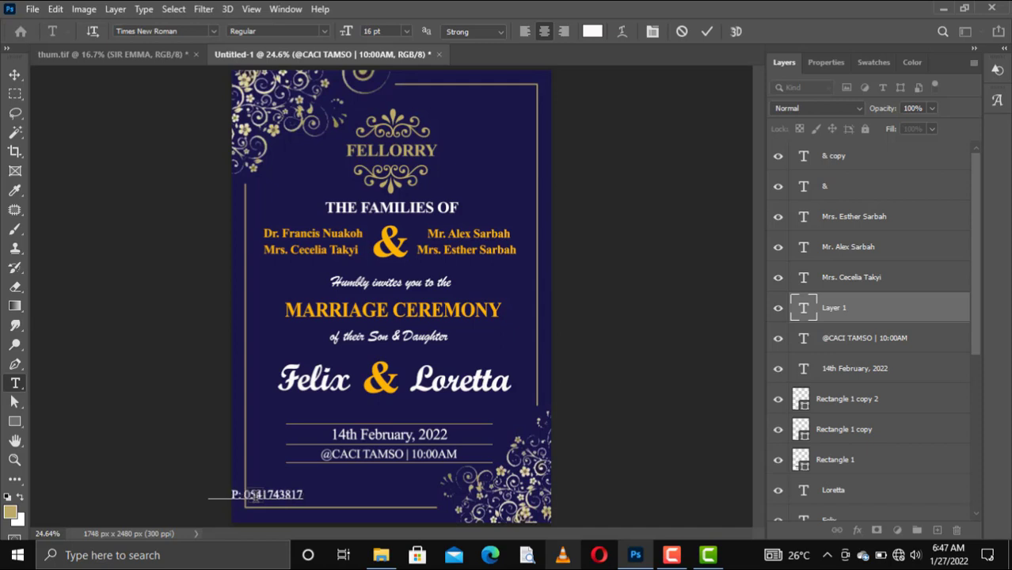
text(,)
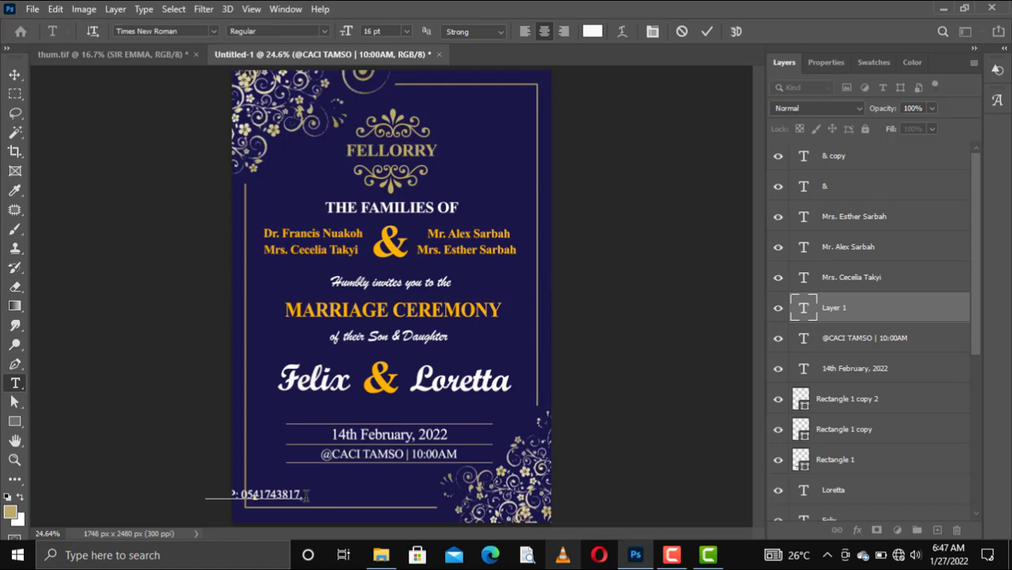
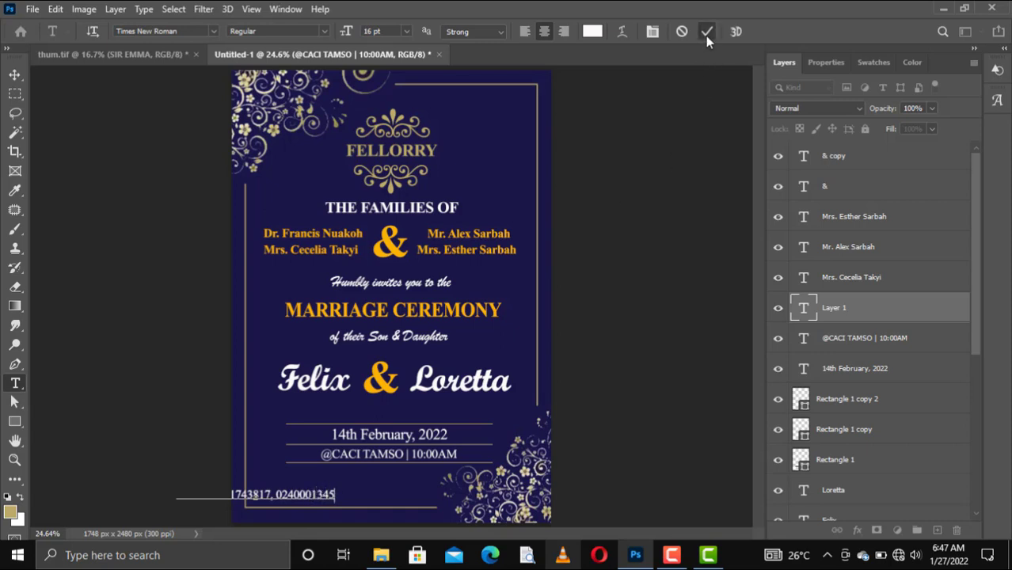
key(ctrl+Return)
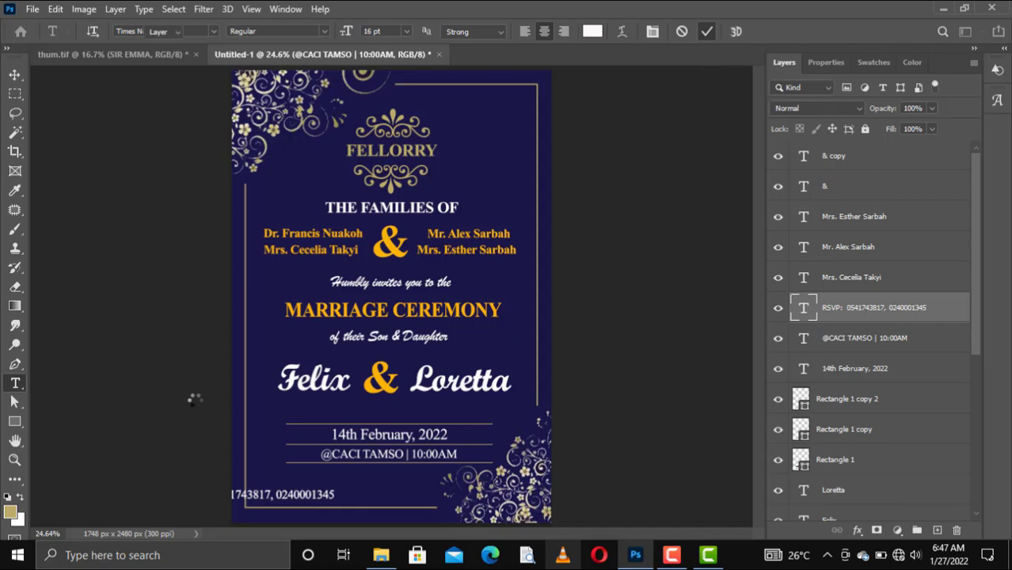
Move the RSVP line right onto the card and nudge it slightly further right
key(v)
drag(297, 498, 395, 500)
key(shift+Right)
key(shift+Right)
key(shift+Right)
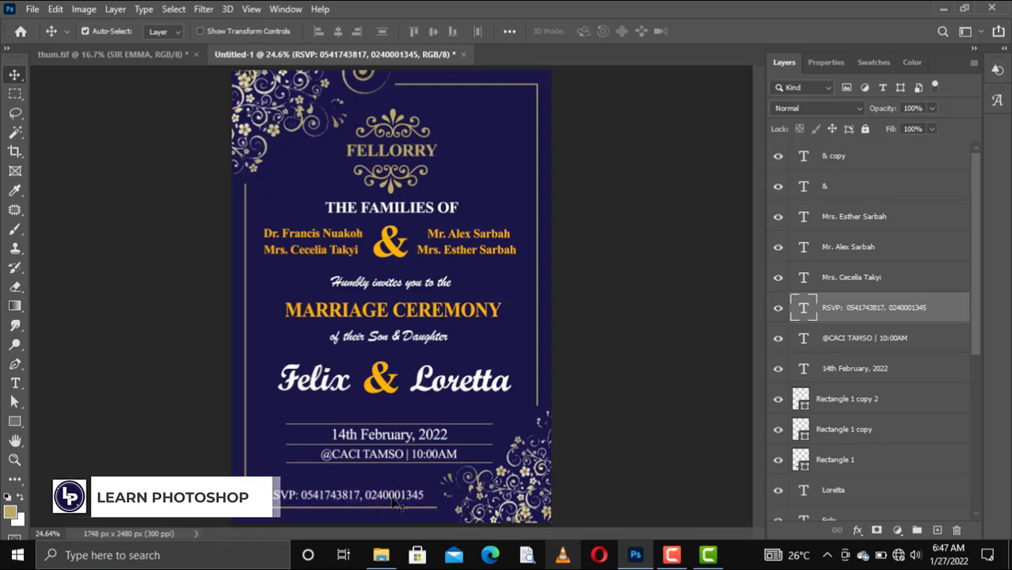
key(Right)
key(Right)
key(Right)
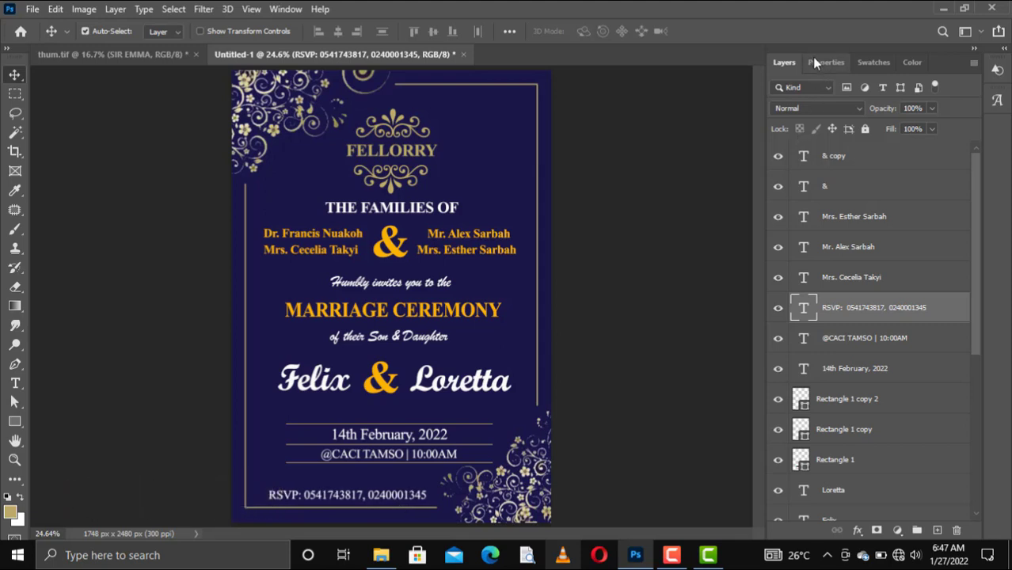
Pick orange-gold from Swatches as the foreground colour, nudge the RSVP line right, and deselect
click(874, 63)
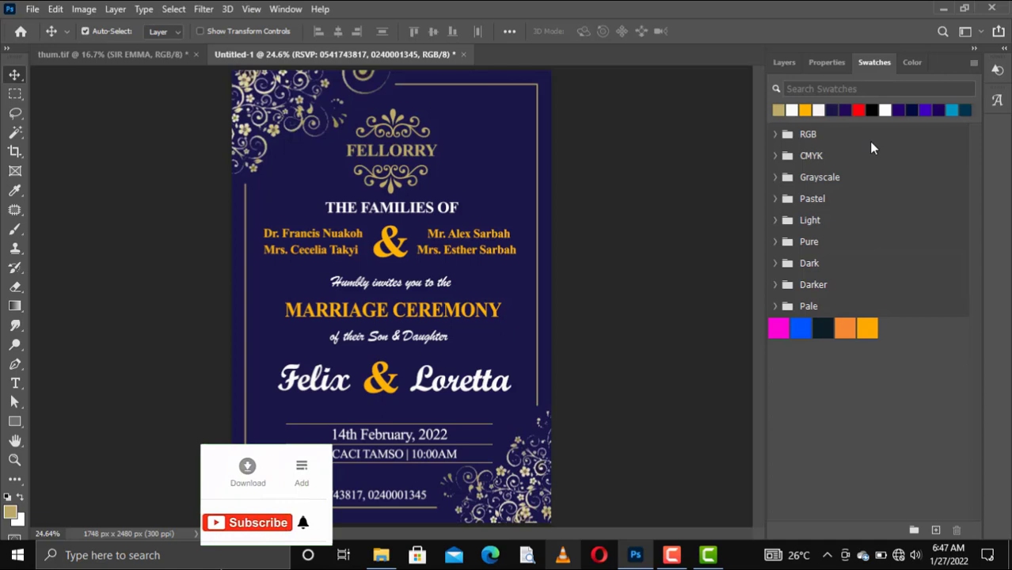
click(805, 110)
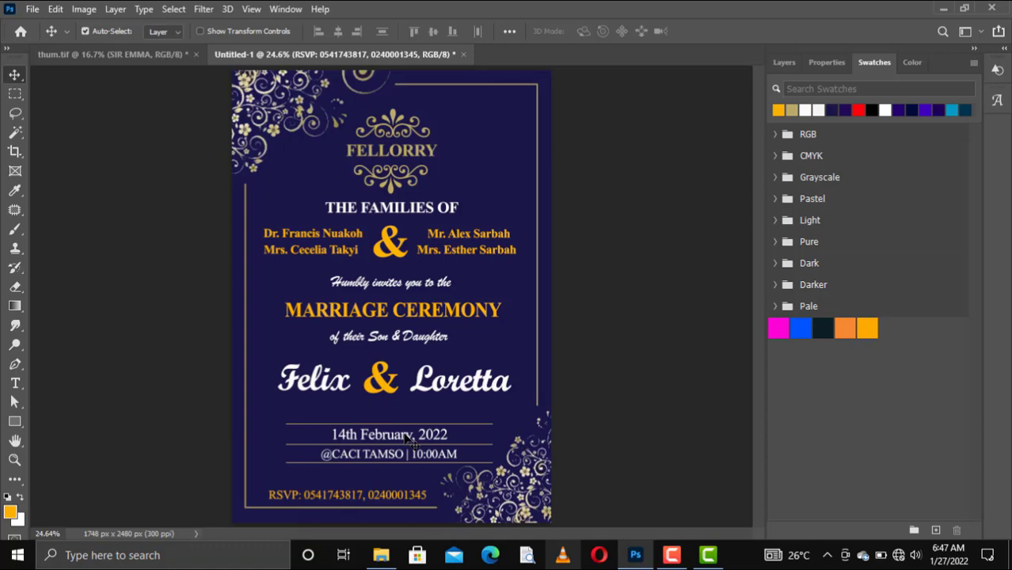
key(shift+Right)
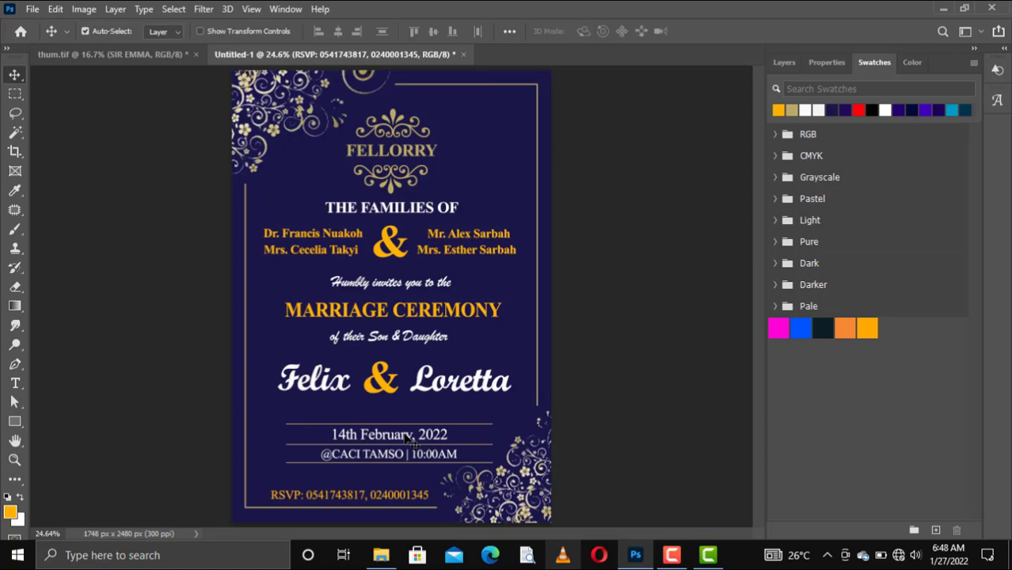
click(578, 372)
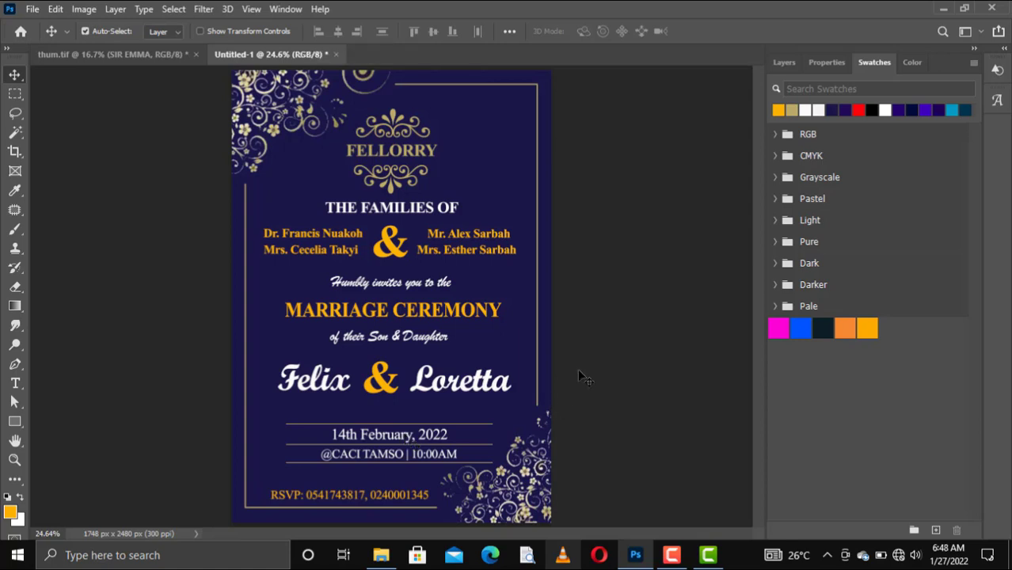
Show the Layers panel again and turn off Move tool Auto-Select
click(784, 63)
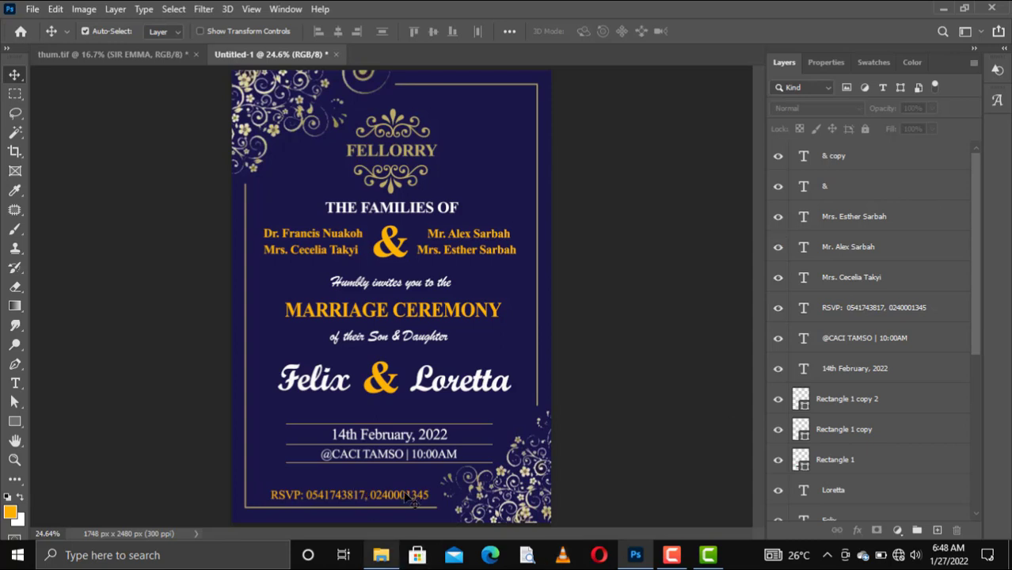
key(ctrl)
In Save As, browse to Documents > projects and choose TIFF as the format
key(ctrl+shift+s)
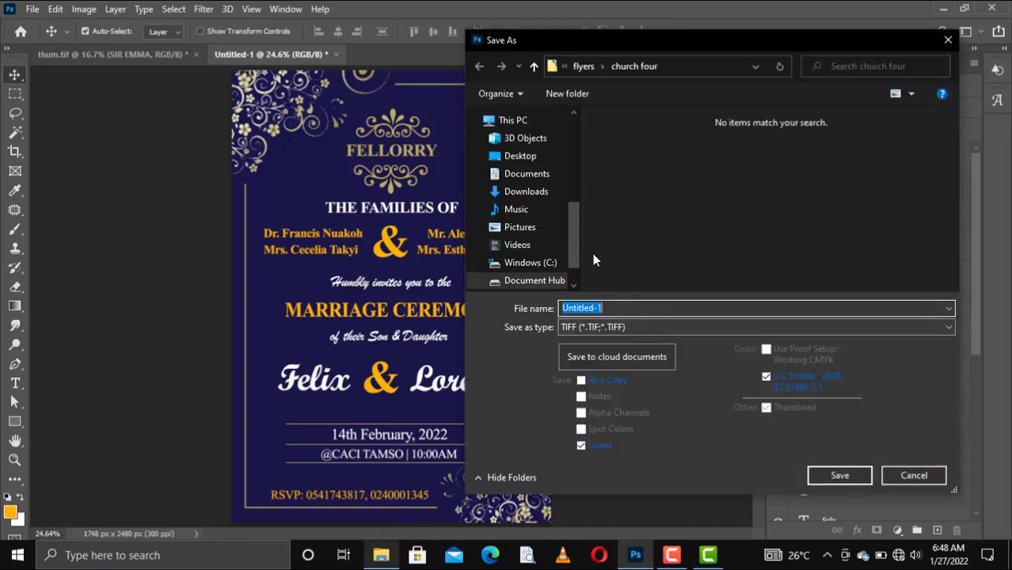
click(530, 162)
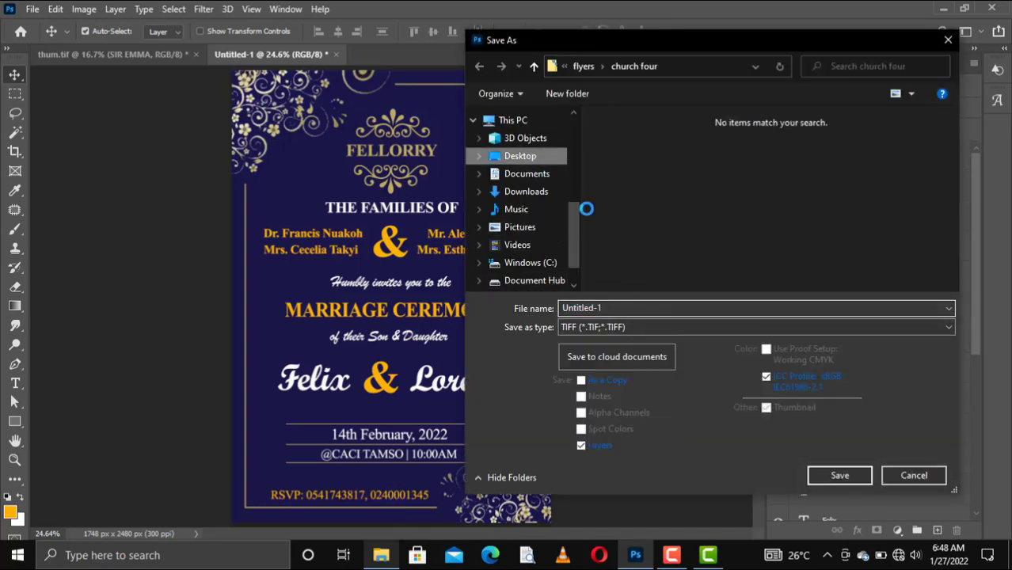
click(536, 175)
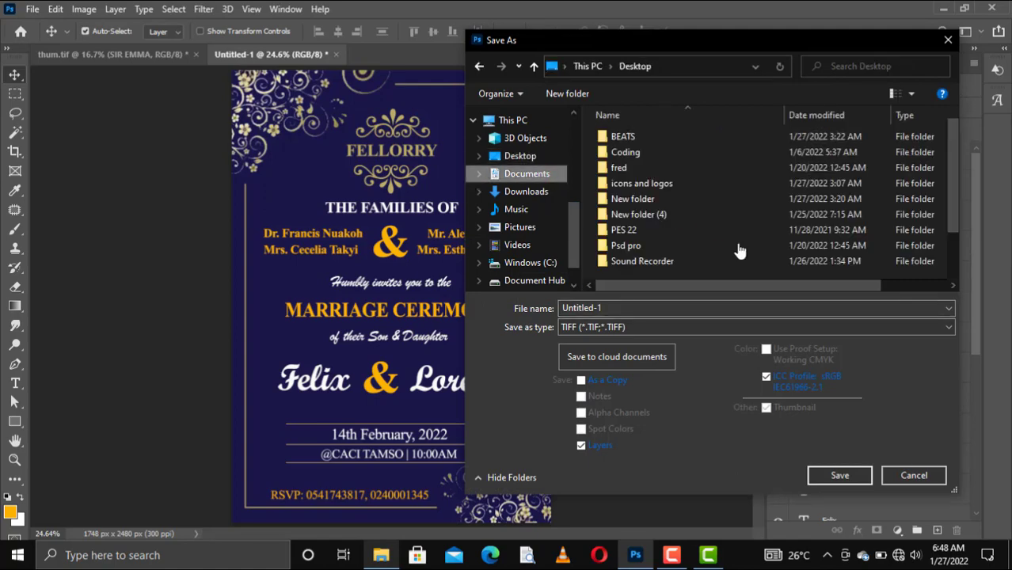
scroll(804, 247, down, 2)
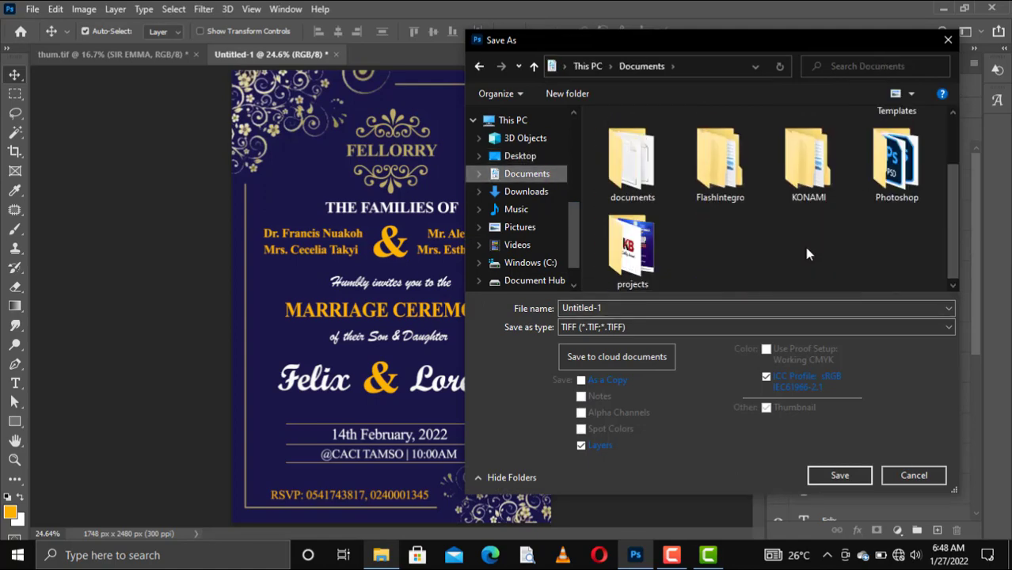
click(656, 242)
click(633, 327)
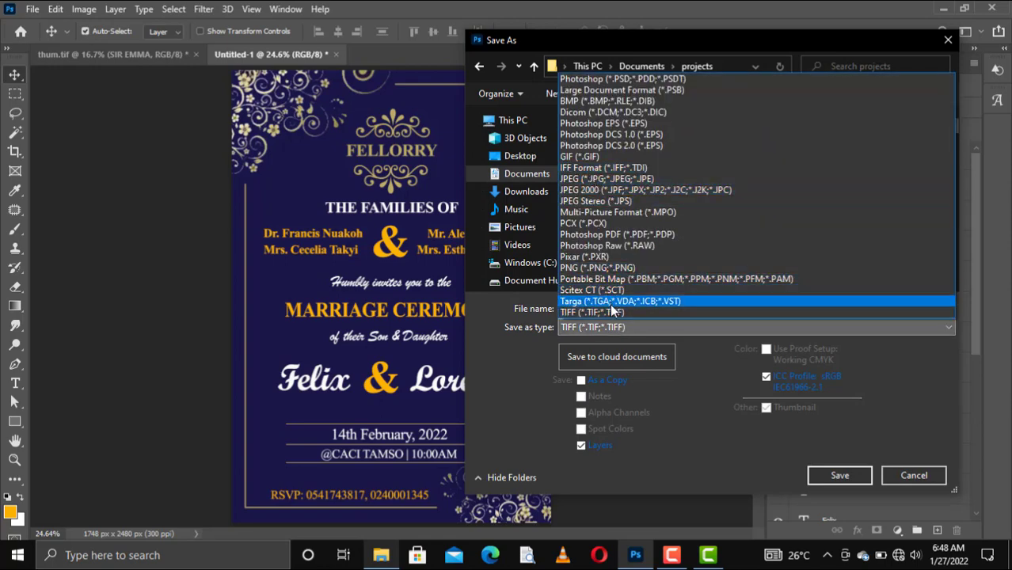
click(617, 312)
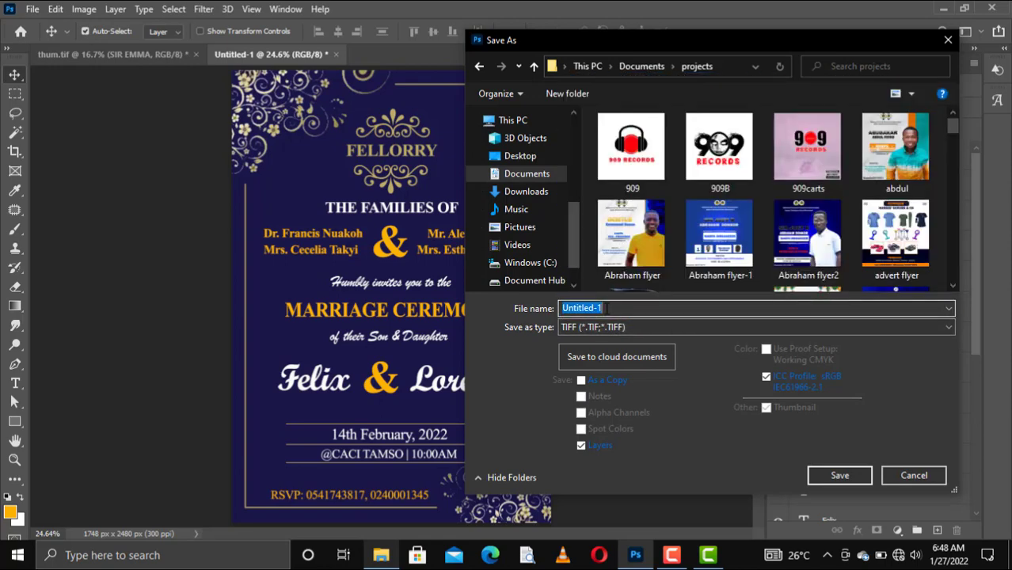
Save as FELLORY, accepting the default TIFF options and the file-size warning
text(FELLORY)
key(Return)
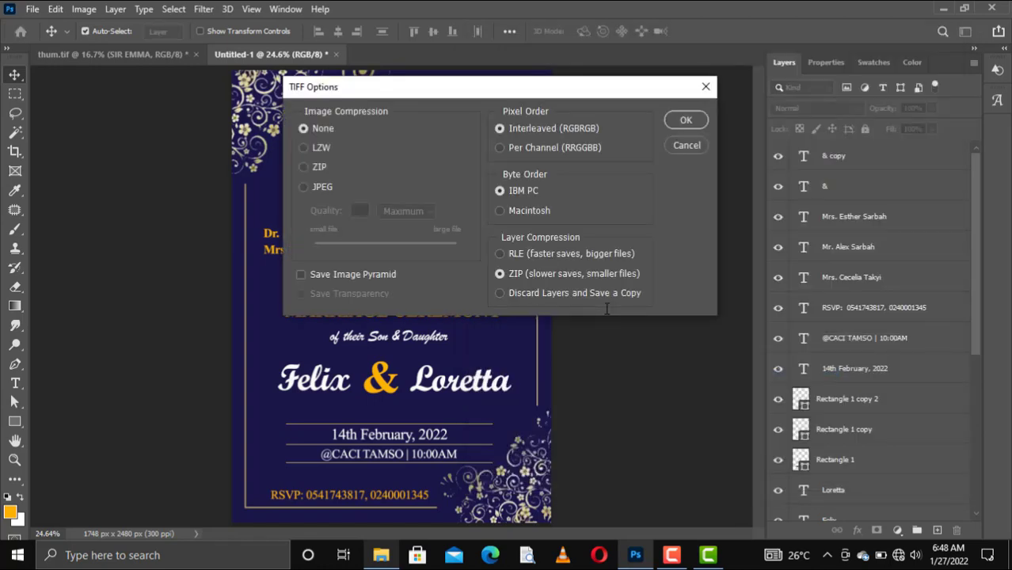
click(686, 121)
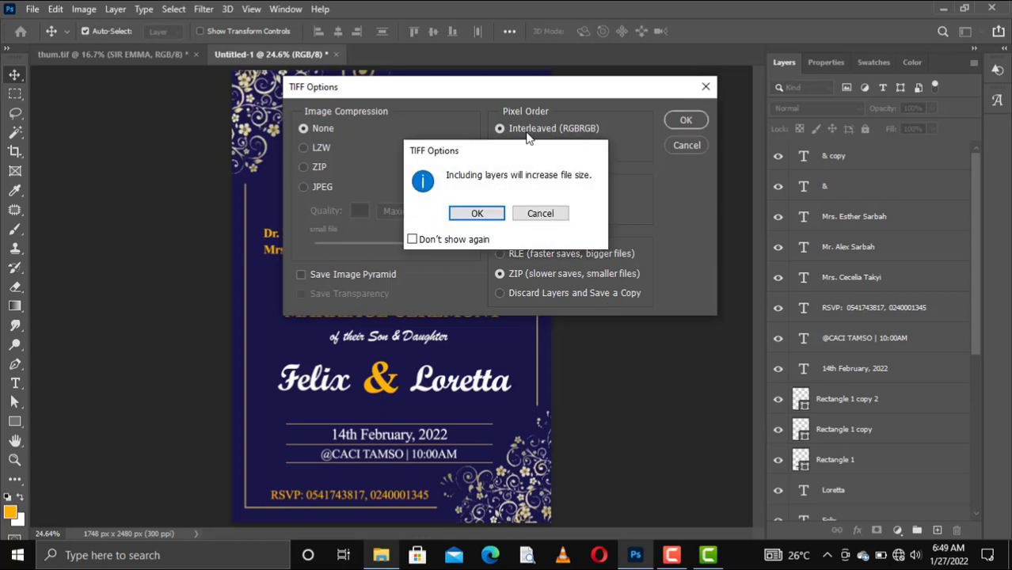
click(485, 211)
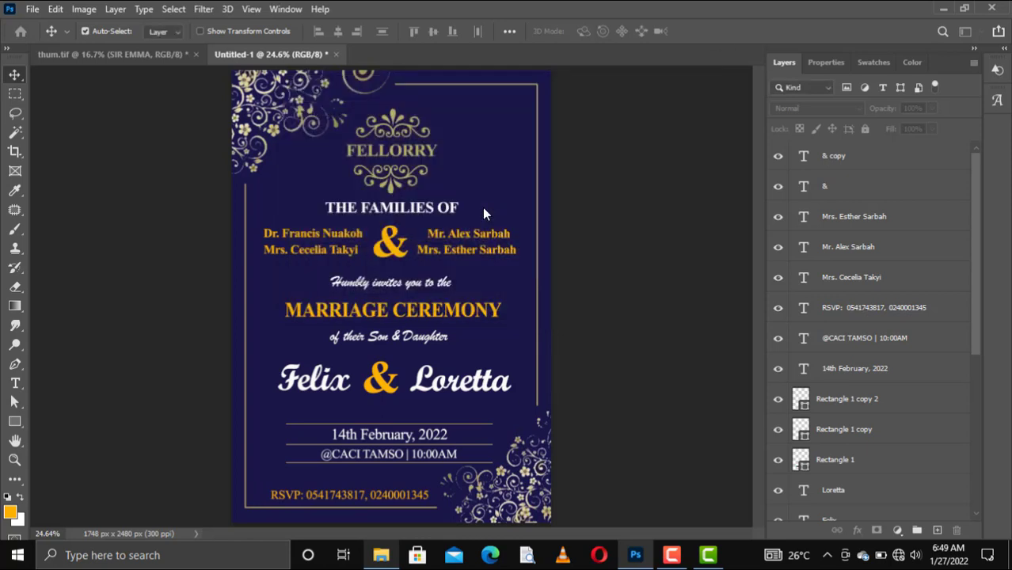